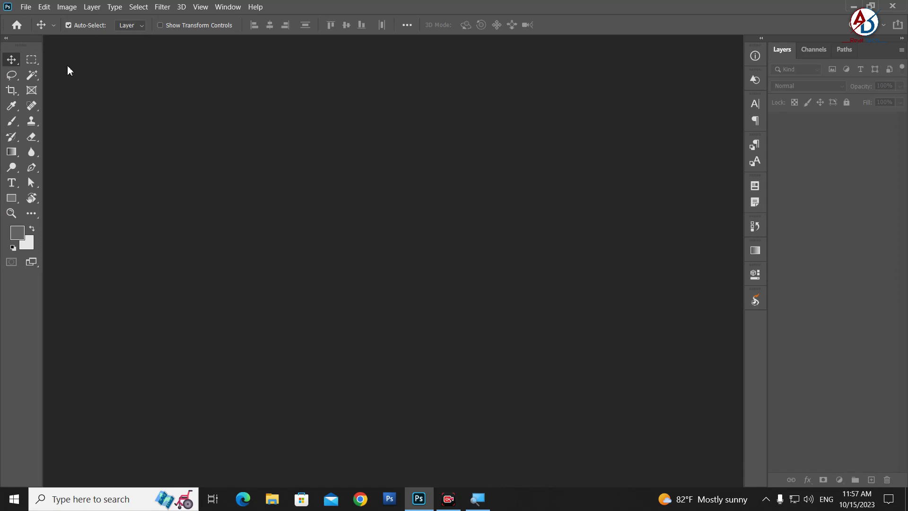
Start a new document preset and name it ID CARD
{"action": "left_click", "coordinate": [27, 12]}
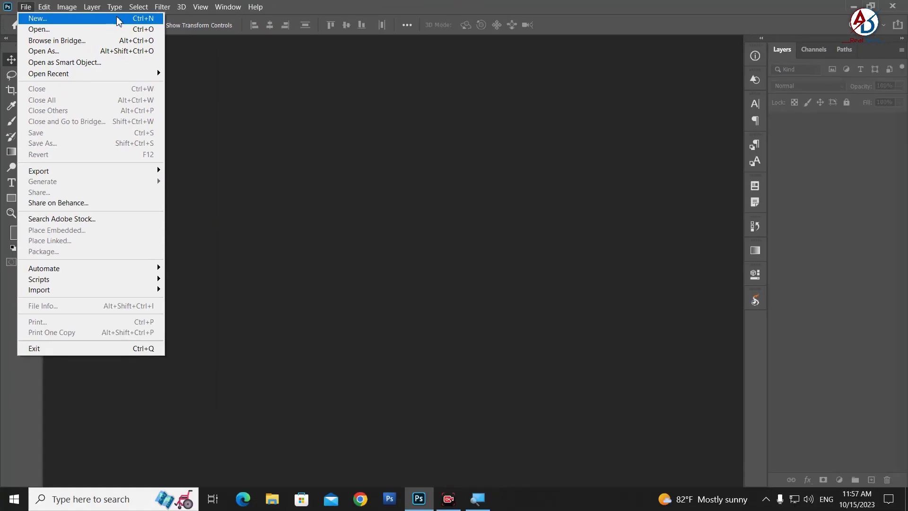
{"action": "left_click", "coordinate": [236, 27]}
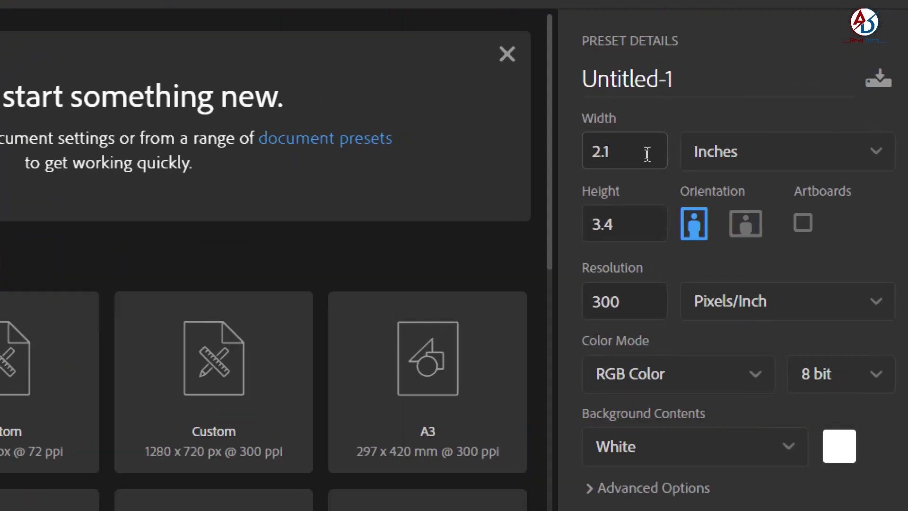
{"action": "double_click", "coordinate": [646, 153]}
{"action": "left_click", "coordinate": [675, 80]}
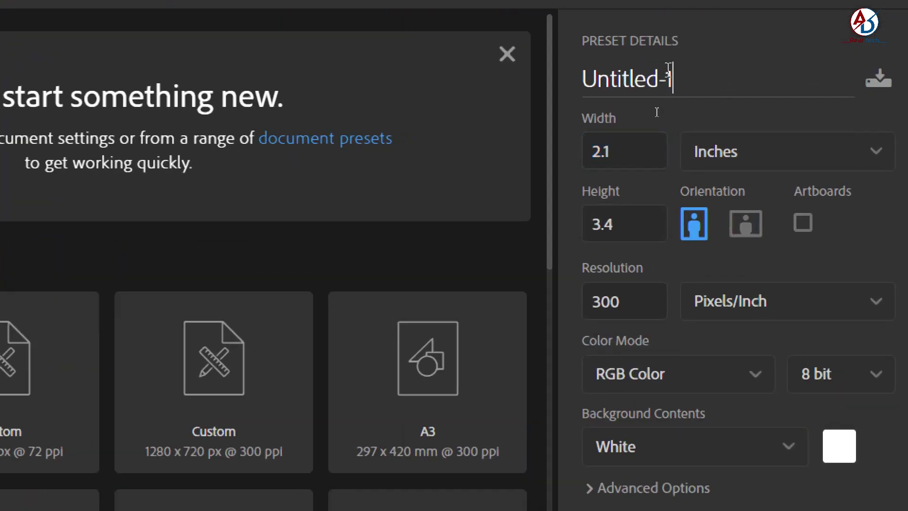
{"action": "left_click_drag", "start_coordinate": [675, 81], "coordinate": [570, 76]}
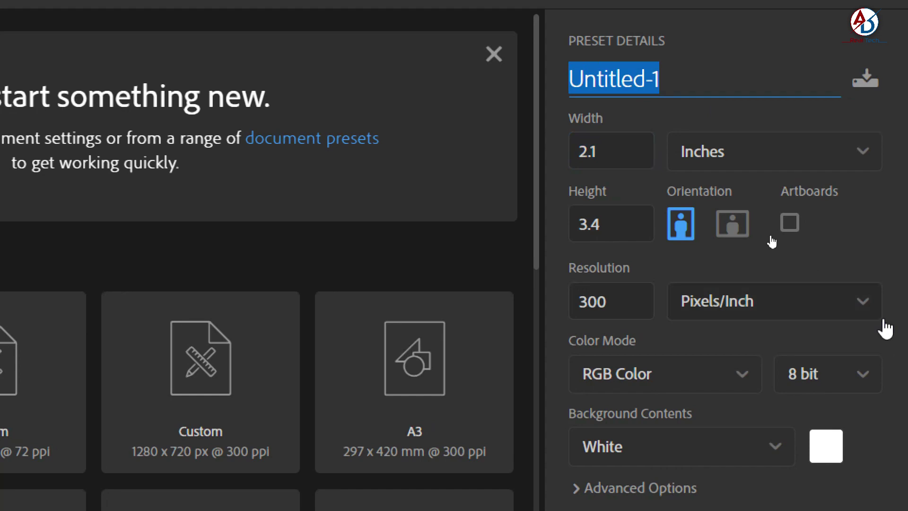
{"action": "type", "text": "ID C"}
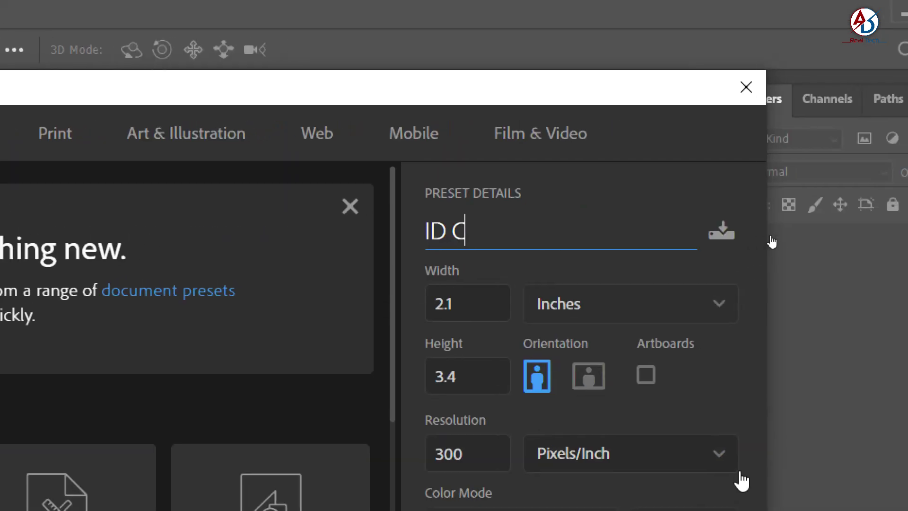
{"action": "type", "text": "ARD"}
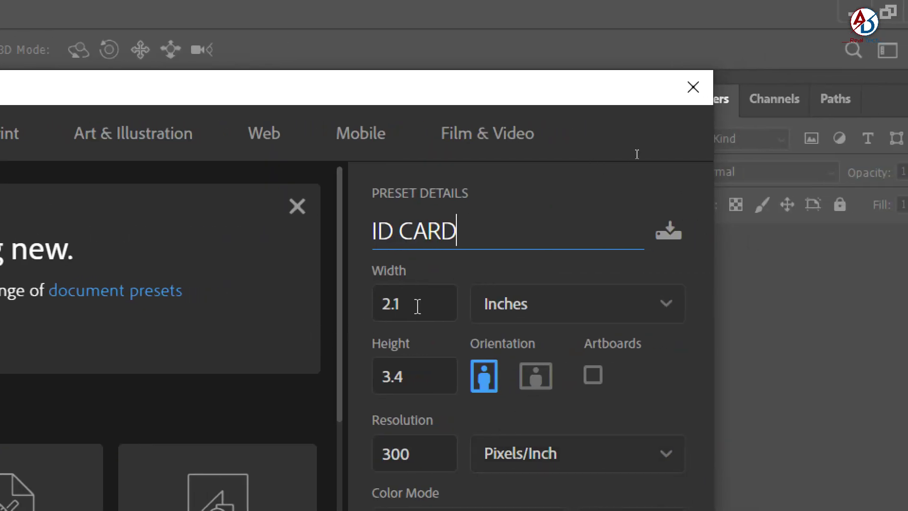
Confirm width 2.1 in, height 3.4 in, 300 ppi and RGB 8-bit depth
{"action": "double_click", "coordinate": [427, 304]}
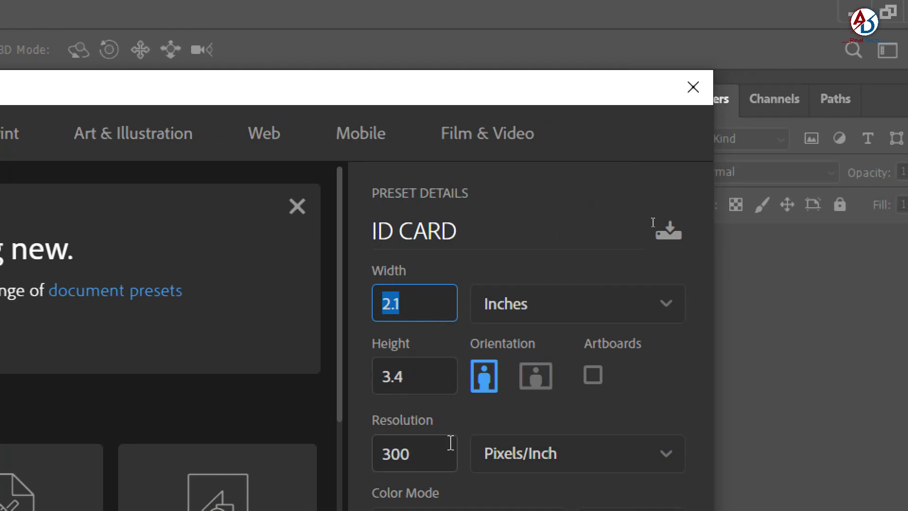
{"action": "left_click", "coordinate": [424, 306]}
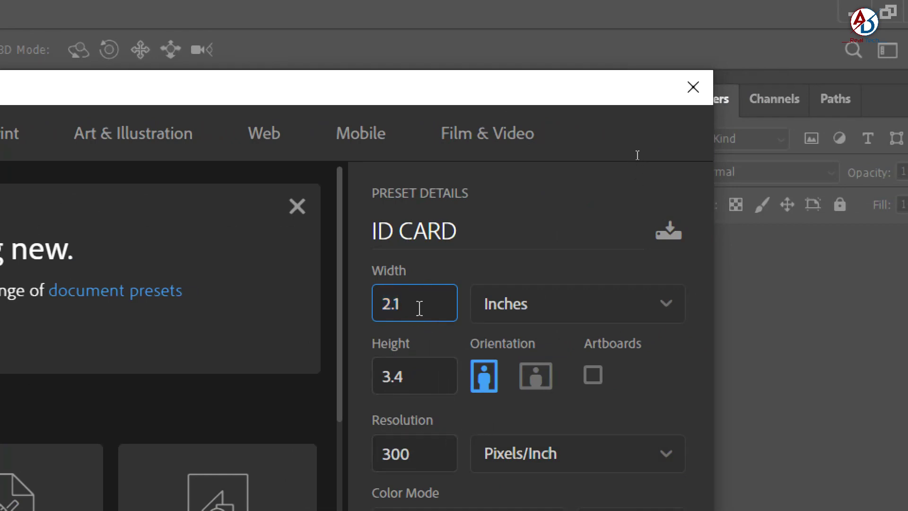
{"action": "left_click_drag", "start_coordinate": [420, 307], "coordinate": [388, 303]}
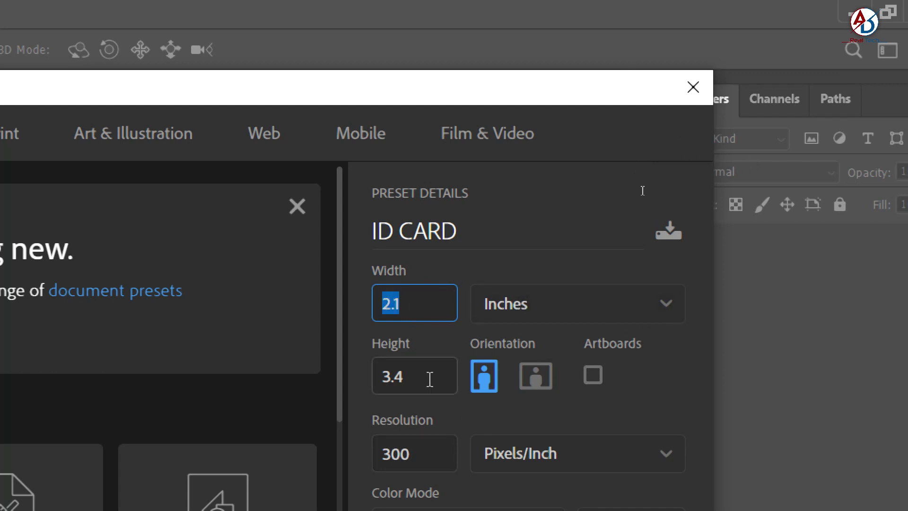
{"action": "left_click_drag", "start_coordinate": [430, 380], "coordinate": [380, 375]}
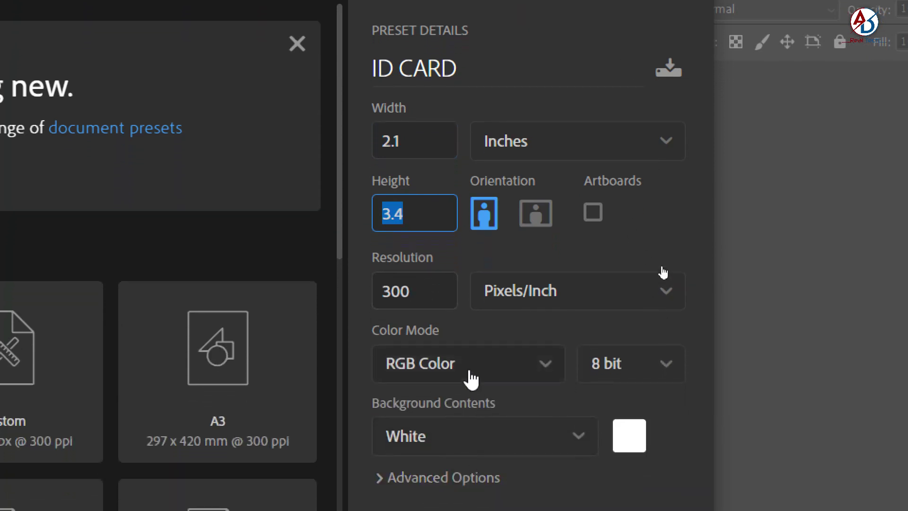
{"action": "left_click", "coordinate": [652, 377]}
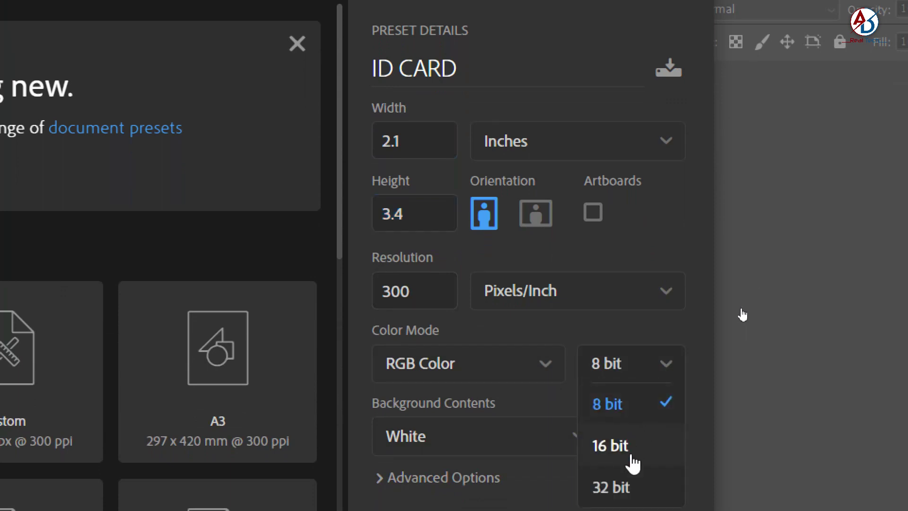
{"action": "left_click", "coordinate": [688, 322]}
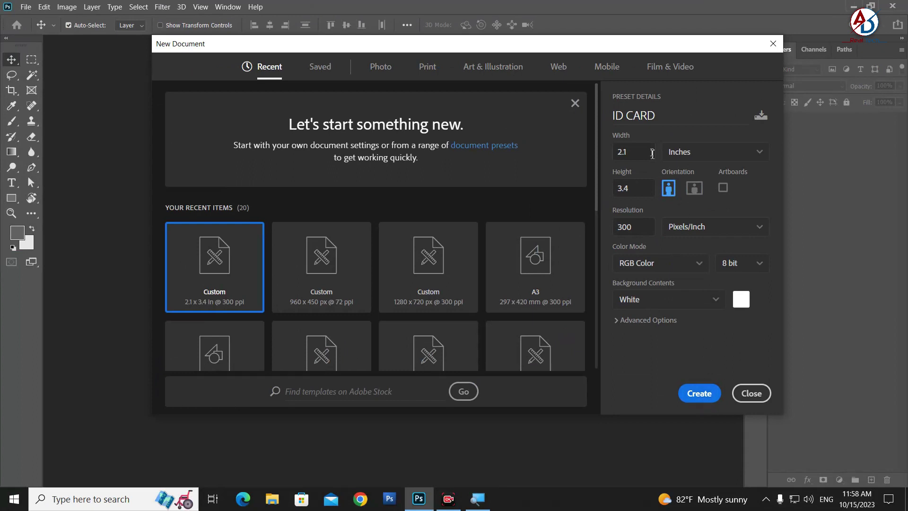
{"action": "double_click", "coordinate": [633, 158]}
{"action": "double_click", "coordinate": [624, 187]}
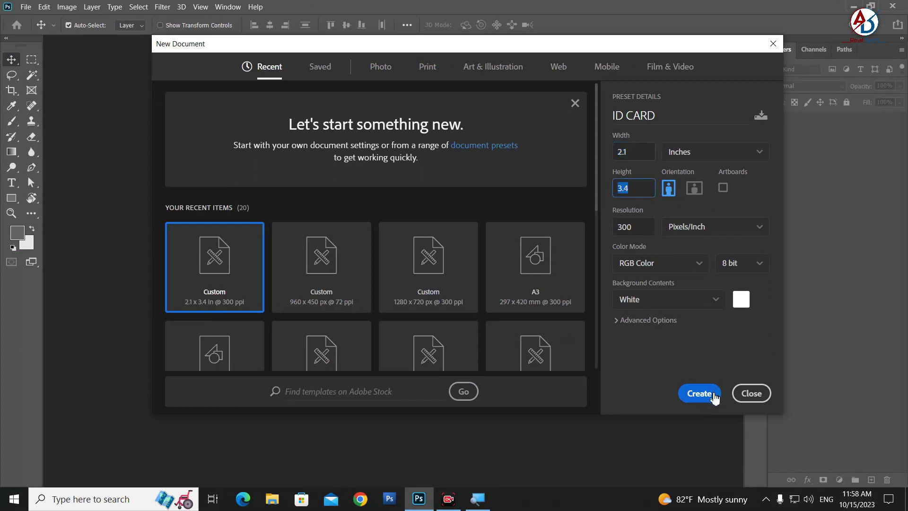
Create the blank white 630 × 1020 px ID CARD canvas and frame it in the window
{"action": "left_click", "coordinate": [699, 394]}
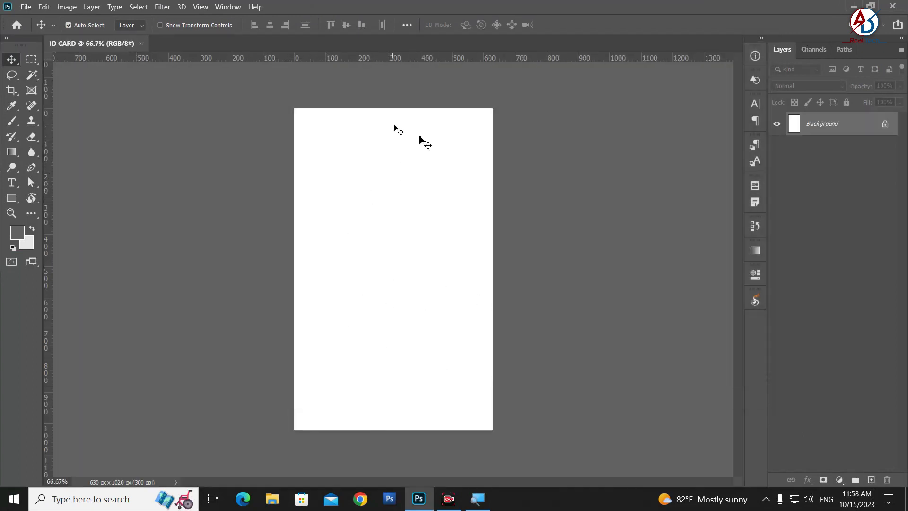
{"action": "scroll", "coordinate": [450, 290], "scroll_direction": "down", "scroll_amount": 2}
{"action": "scroll", "coordinate": [452, 306], "scroll_direction": "up", "scroll_amount": 2}
{"action": "scroll", "coordinate": [393, 269], "scroll_direction": "down", "scroll_amount": 2}
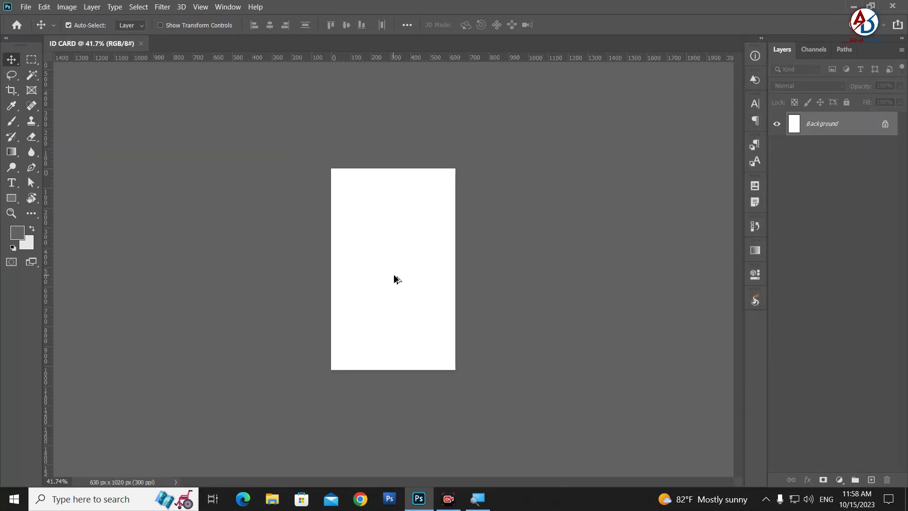
{"action": "scroll", "coordinate": [396, 278], "scroll_direction": "up", "scroll_amount": 2}
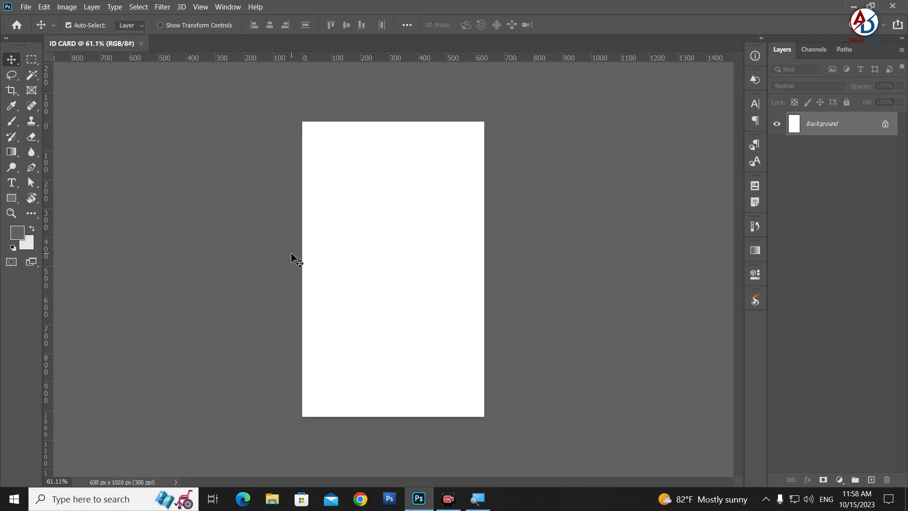
{"action": "scroll", "coordinate": [311, 288], "scroll_direction": "up", "scroll_amount": 2}
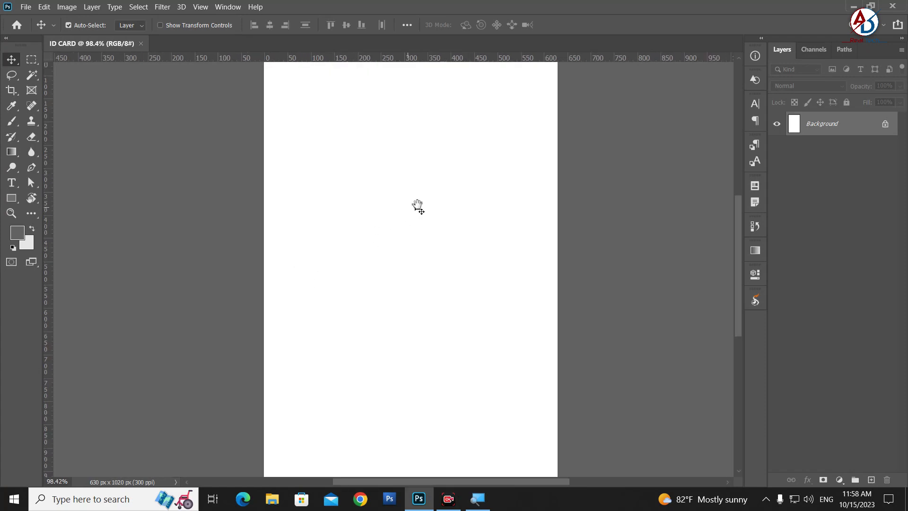
{"action": "left_click_drag", "start_coordinate": [418, 205], "coordinate": [415, 333]}
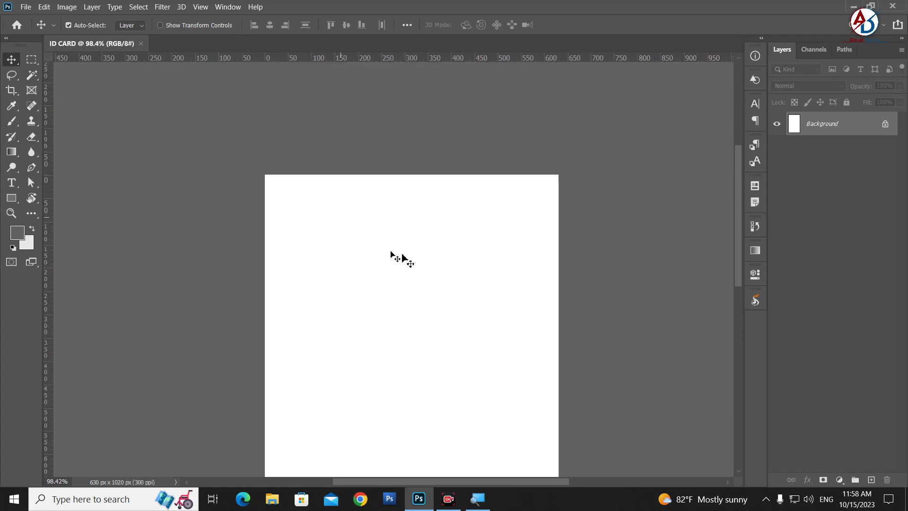
{"action": "left_click_drag", "start_coordinate": [469, 327], "coordinate": [454, 263]}
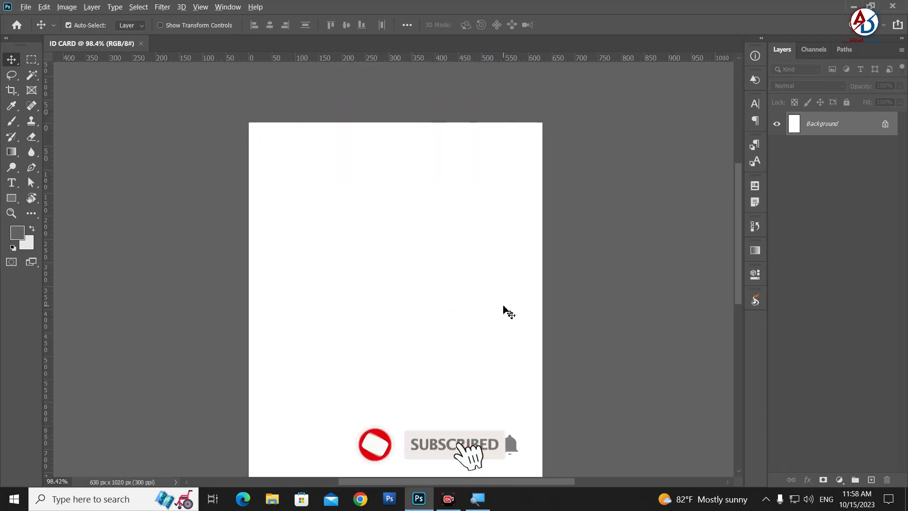
{"action": "scroll", "coordinate": [513, 331], "scroll_direction": "down", "scroll_amount": 2}
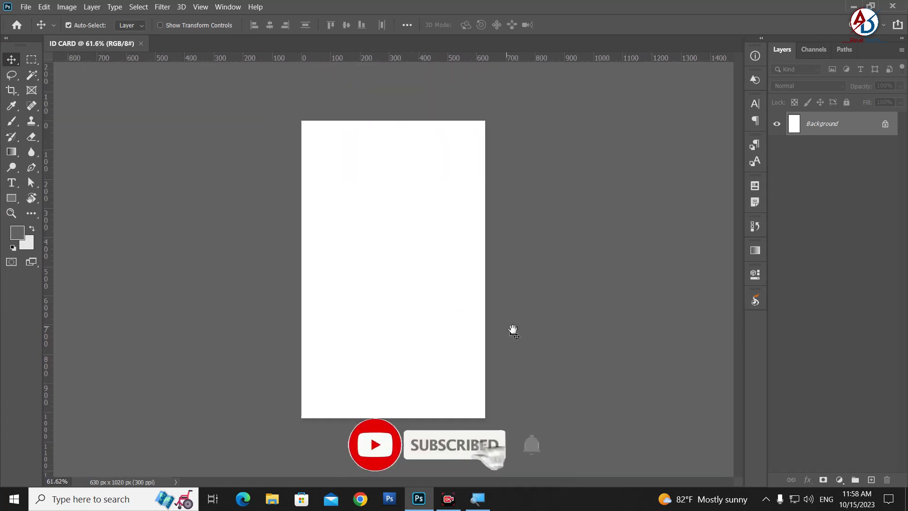
Select the Rectangle Tool from the shape tools flyout
{"action": "left_click", "coordinate": [11, 198]}
{"action": "left_click", "coordinate": [66, 202]}
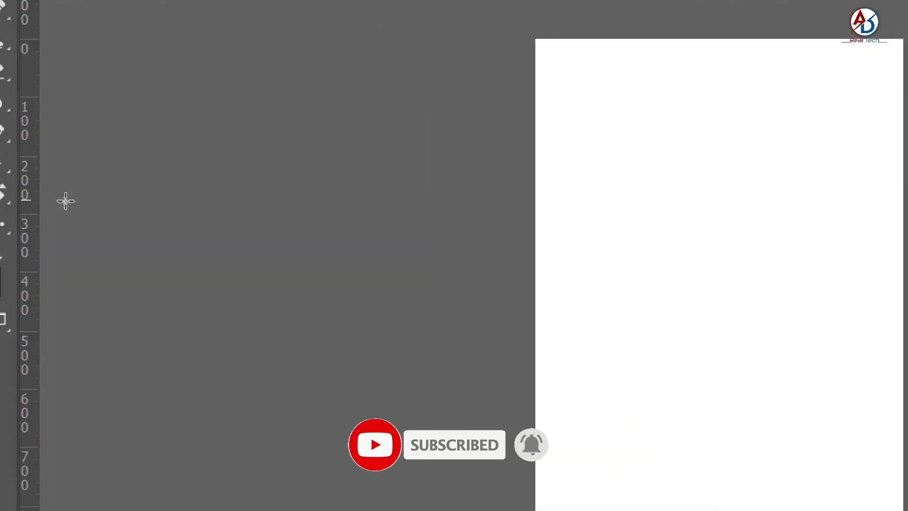
{"action": "left_click", "coordinate": [12, 201]}
{"action": "left_click", "coordinate": [156, 194]}
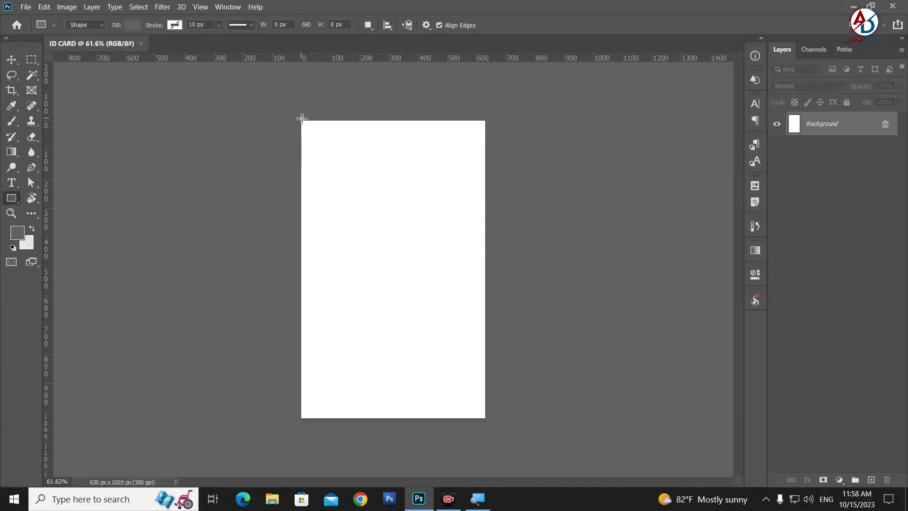
Draw a 631 × 405 px rectangle across the card top, filled dark green #077604
{"action": "left_click_drag", "start_coordinate": [302, 118], "coordinate": [485, 235]}
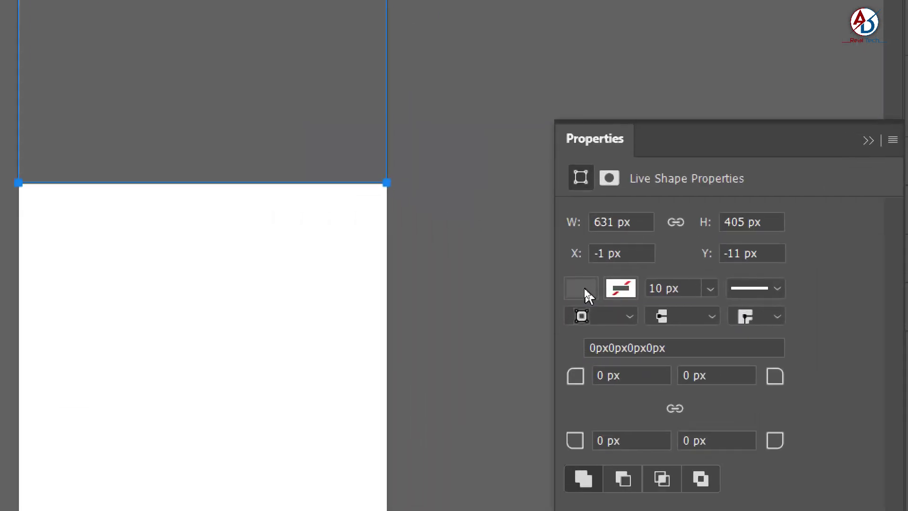
{"action": "left_click", "coordinate": [583, 289]}
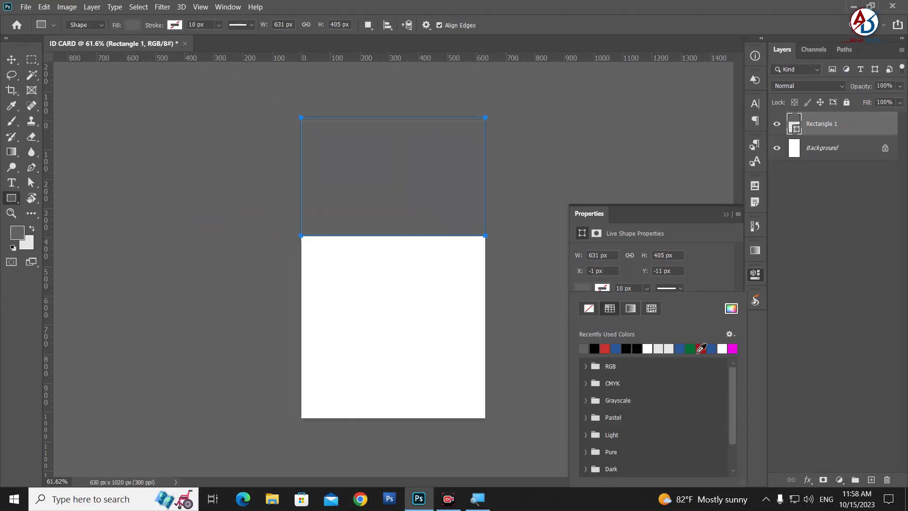
{"action": "left_click", "coordinate": [731, 310]}
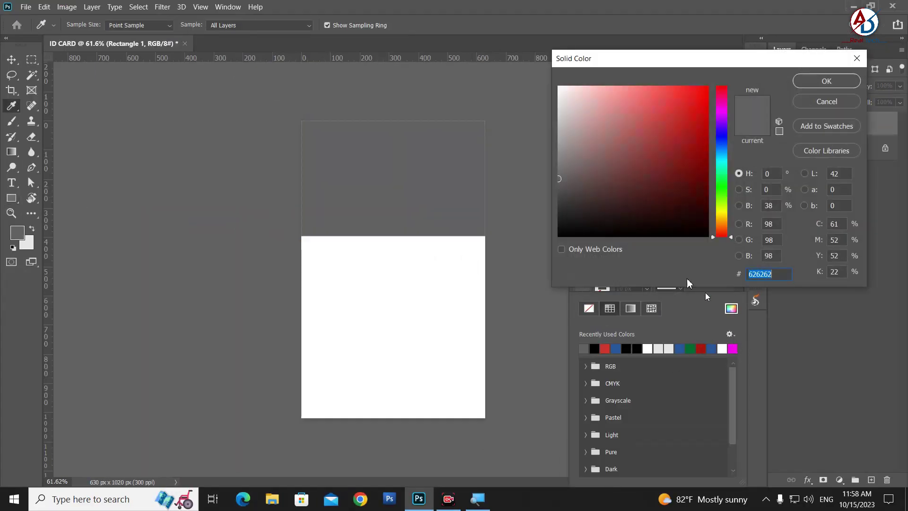
{"action": "left_click_drag", "start_coordinate": [724, 200], "coordinate": [724, 188]}
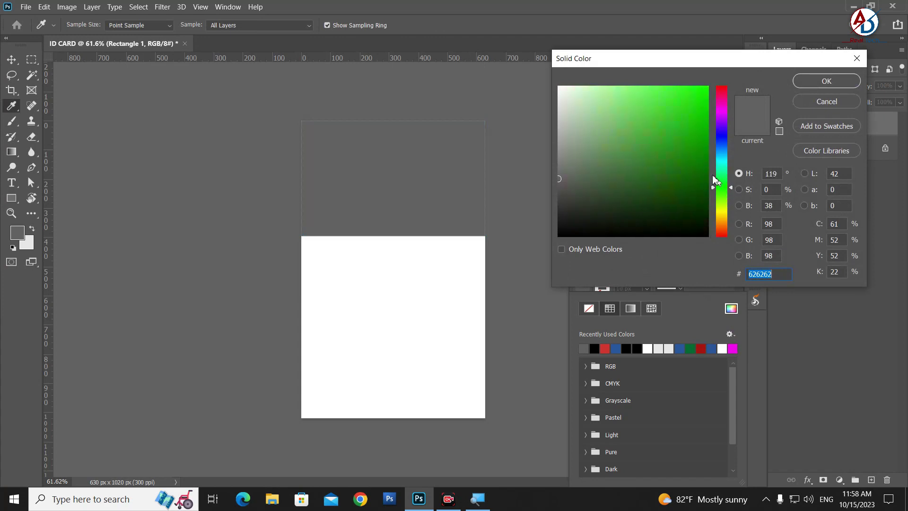
{"action": "left_click", "coordinate": [708, 169]}
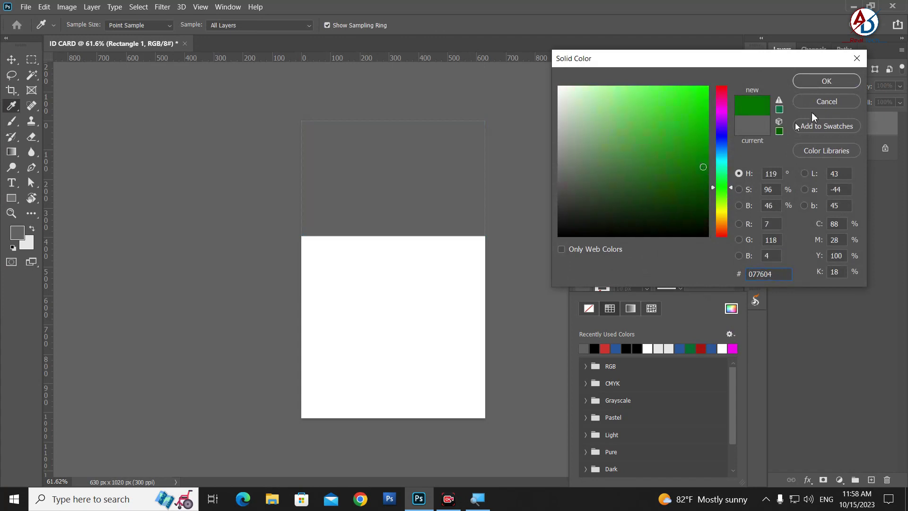
{"action": "left_click", "coordinate": [825, 82]}
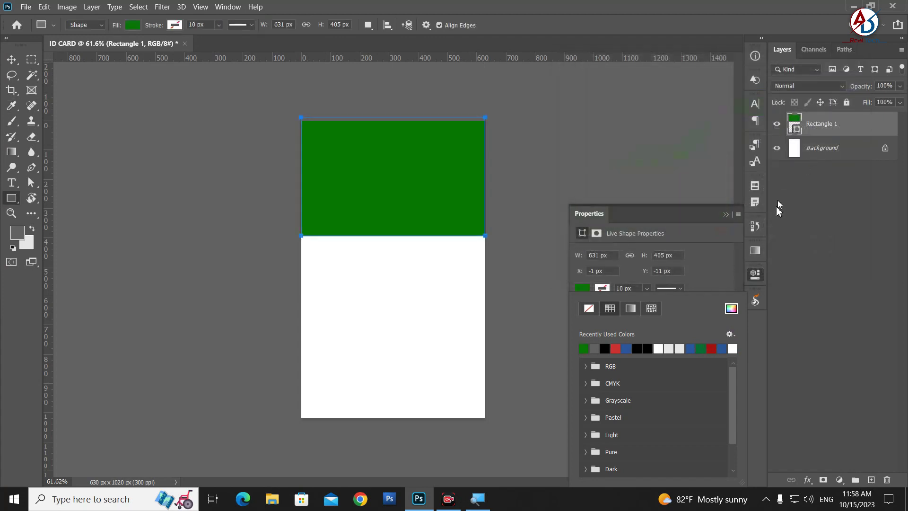
{"action": "left_click", "coordinate": [615, 159]}
{"action": "key", "text": "Escape"}
{"action": "left_click", "coordinate": [11, 59]}
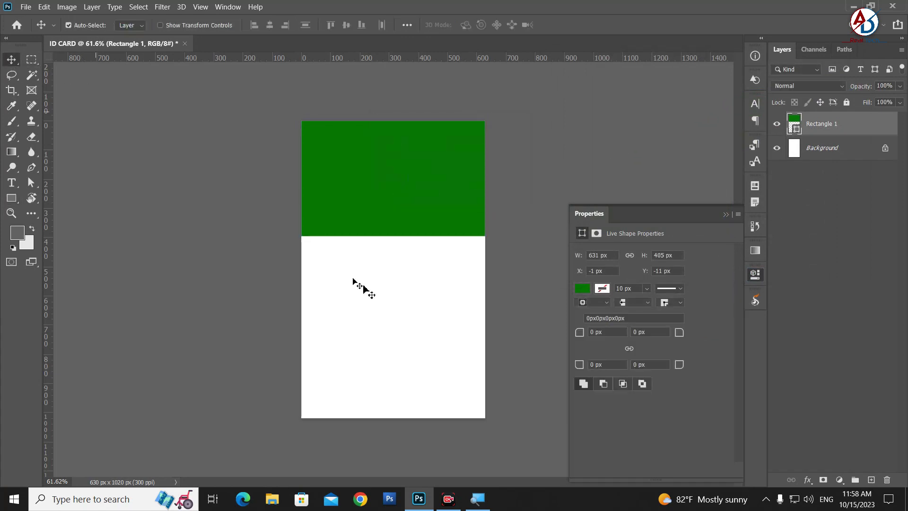
Skew the header's bottom edge with Free Transform so it drops toward the right
{"action": "left_click", "coordinate": [421, 298]}
{"action": "scroll", "coordinate": [440, 332], "scroll_direction": "down", "scroll_amount": 2}
{"action": "scroll", "coordinate": [438, 337], "scroll_direction": "up", "scroll_amount": 1}
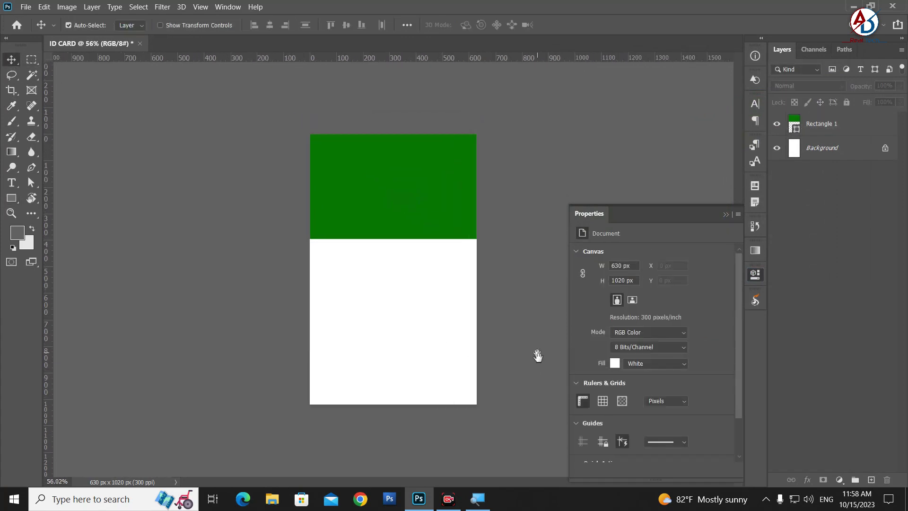
{"action": "left_click", "coordinate": [725, 215]}
{"action": "scroll", "coordinate": [438, 235], "scroll_direction": "up", "scroll_amount": 2}
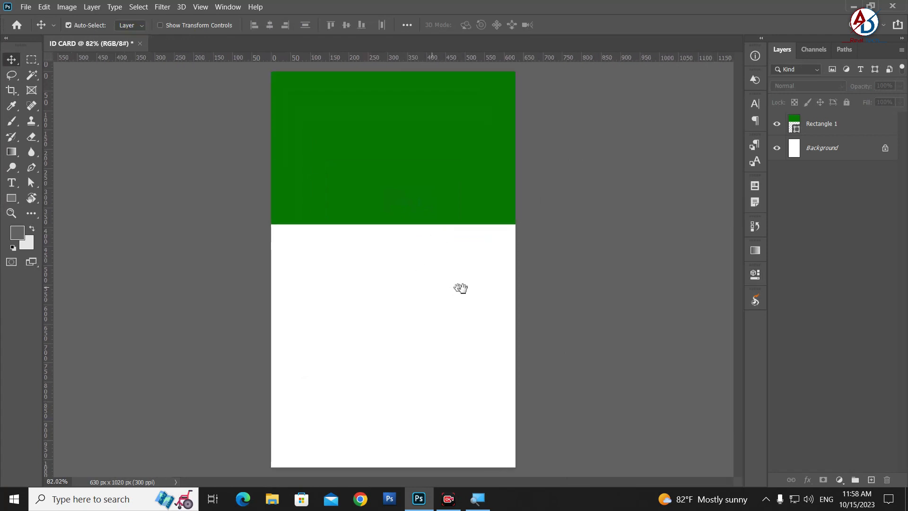
{"action": "left_click", "coordinate": [382, 203]}
{"action": "key", "text": "ctrl+t"}
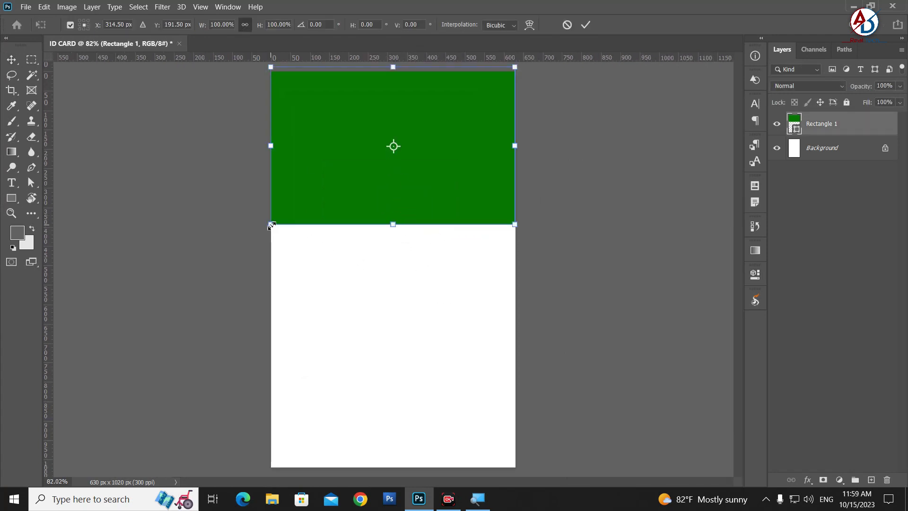
{"action": "left_click_drag", "start_coordinate": [273, 230], "coordinate": [273, 166]}
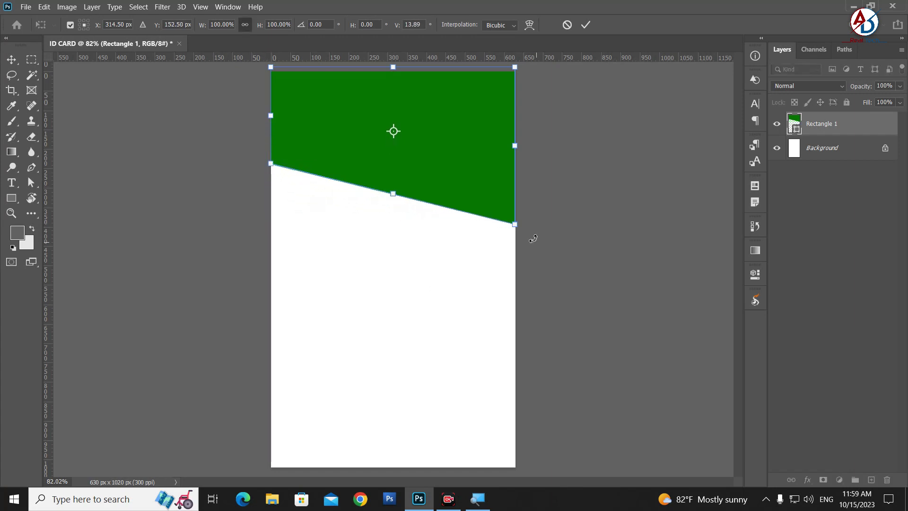
{"action": "left_click_drag", "start_coordinate": [516, 229], "coordinate": [515, 236]}
{"action": "key", "text": "Return"}
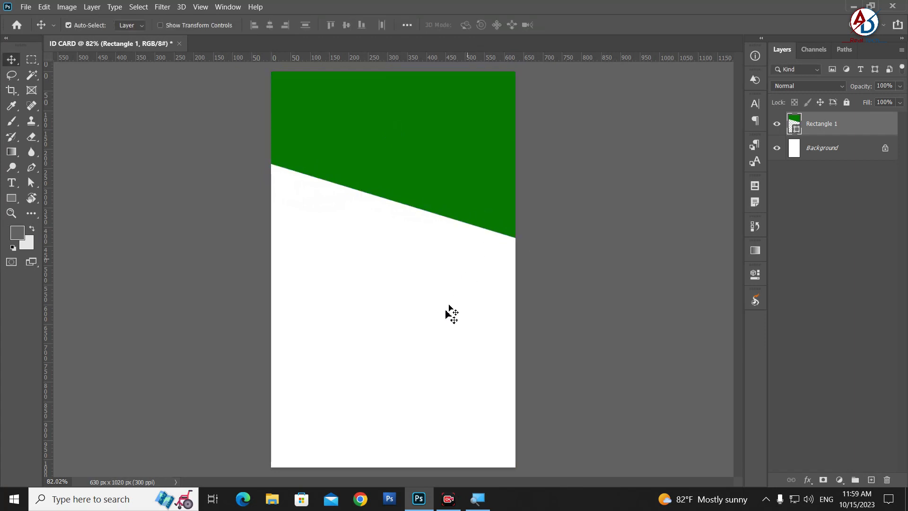
Add a horizontal guide at the header's lowest corner
{"action": "key", "text": "ctrl+minus"}
{"action": "key", "text": "ctrl+plus"}
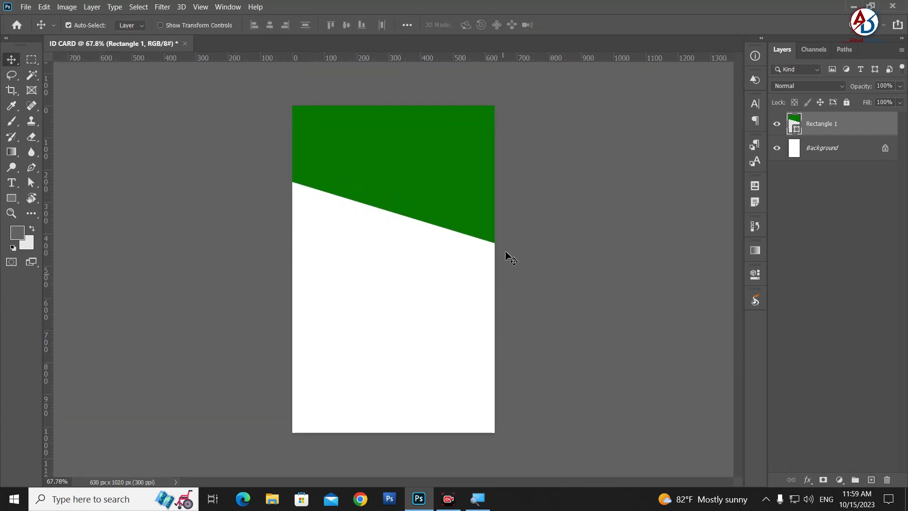
{"action": "mouse_move", "coordinate": [308, 47]}
{"action": "left_mouse_down"}
{"action": "mouse_move", "coordinate": [292, 27]}
{"action": "mouse_move", "coordinate": [294, 36]}
{"action": "left_mouse_up"}
{"action": "left_click_drag", "start_coordinate": [366, 59], "coordinate": [420, 246]}
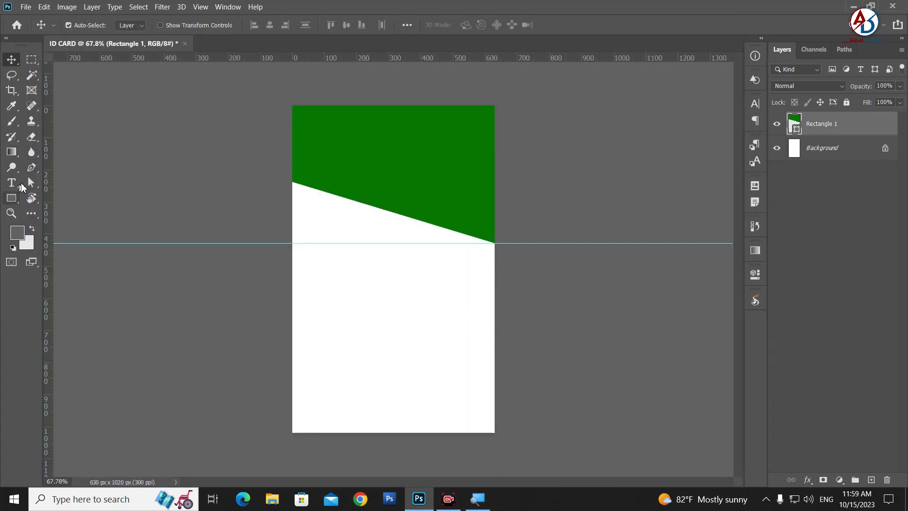
Draw a Pen-tool triangle on the card's left edge with its tip on the slanted edge
{"action": "left_click", "coordinate": [32, 170]}
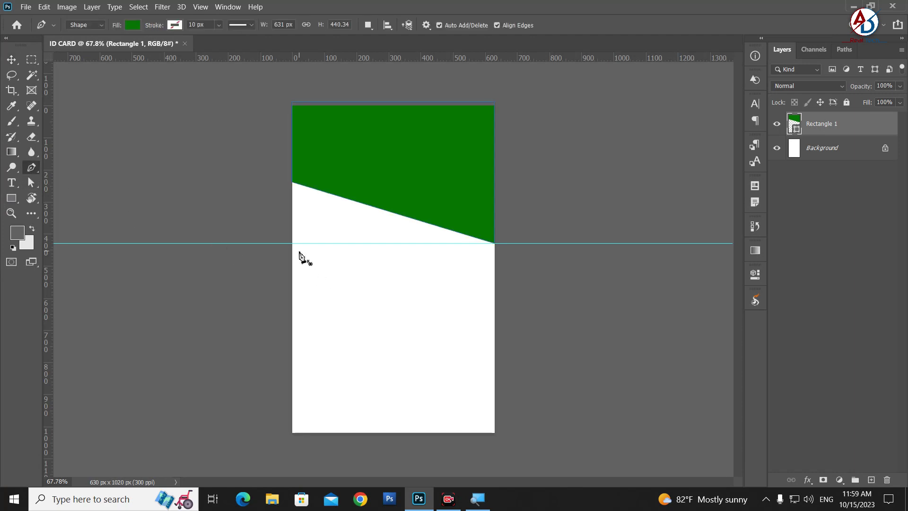
{"action": "scroll", "coordinate": [314, 289], "scroll_direction": "up", "scroll_amount": 3}
{"action": "left_click_drag", "start_coordinate": [367, 312], "coordinate": [430, 384]}
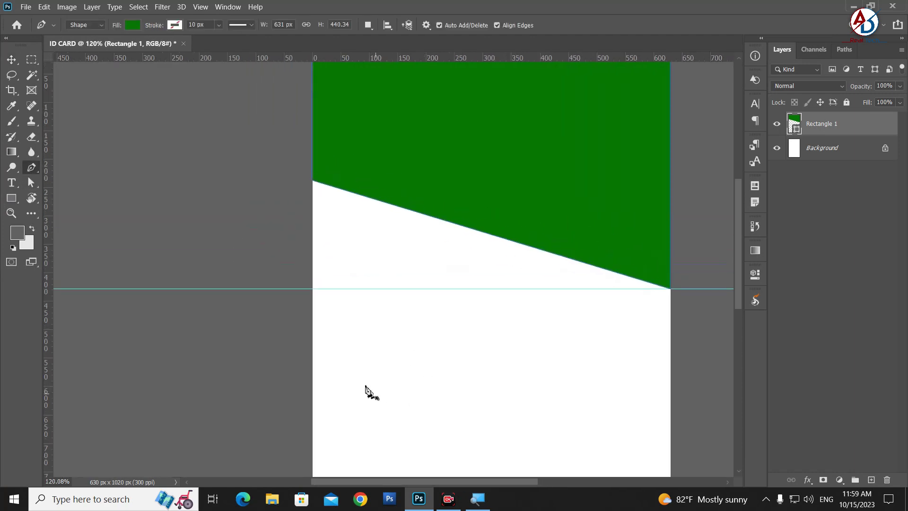
{"action": "left_click", "coordinate": [312, 301]}
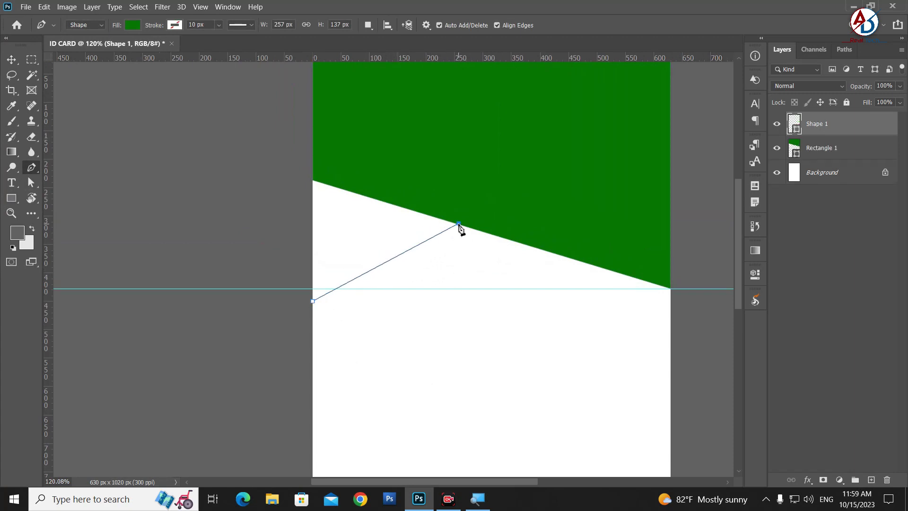
{"action": "left_click", "coordinate": [491, 234]}
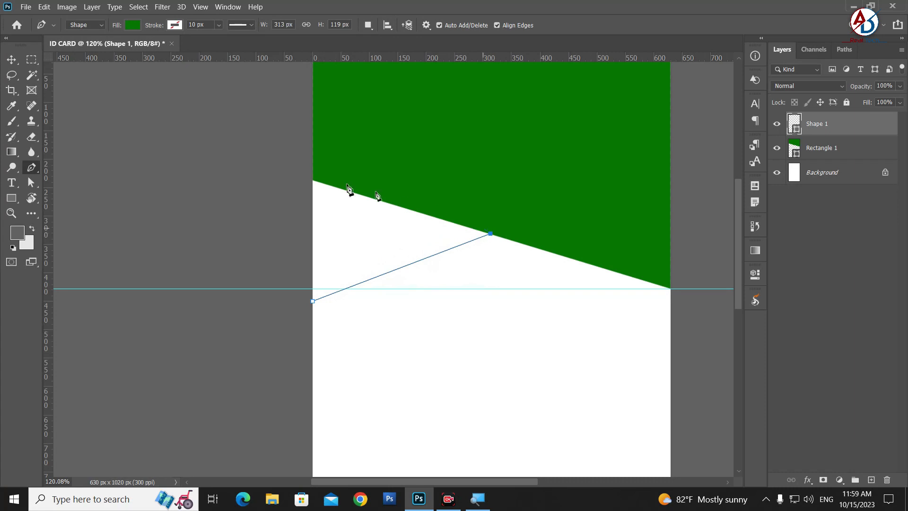
{"action": "left_click", "coordinate": [312, 179]}
{"action": "left_click", "coordinate": [313, 301]}
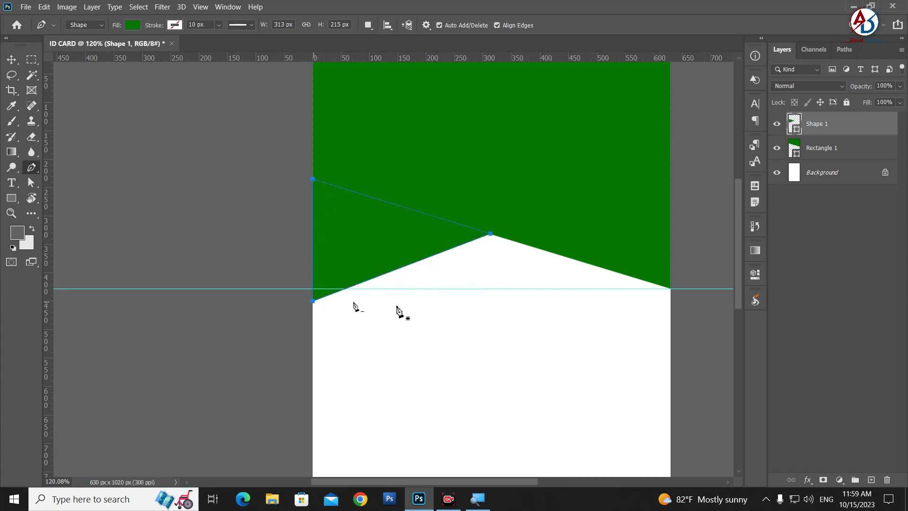
Fill the triangle shape with a bright yellow-green
{"action": "double_click", "coordinate": [797, 131]}
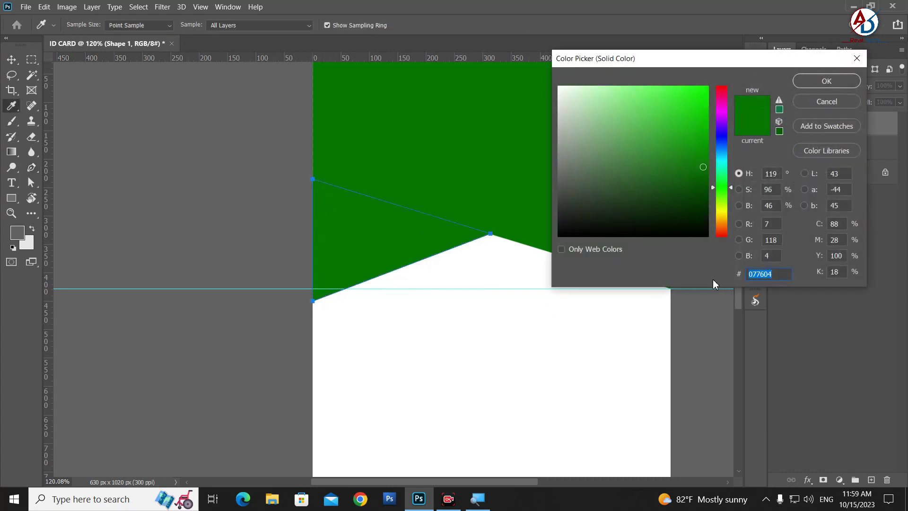
{"action": "left_click_drag", "start_coordinate": [722, 188], "coordinate": [731, 204]}
{"action": "left_click", "coordinate": [702, 123]}
{"action": "left_click_drag", "start_coordinate": [701, 123], "coordinate": [705, 119]}
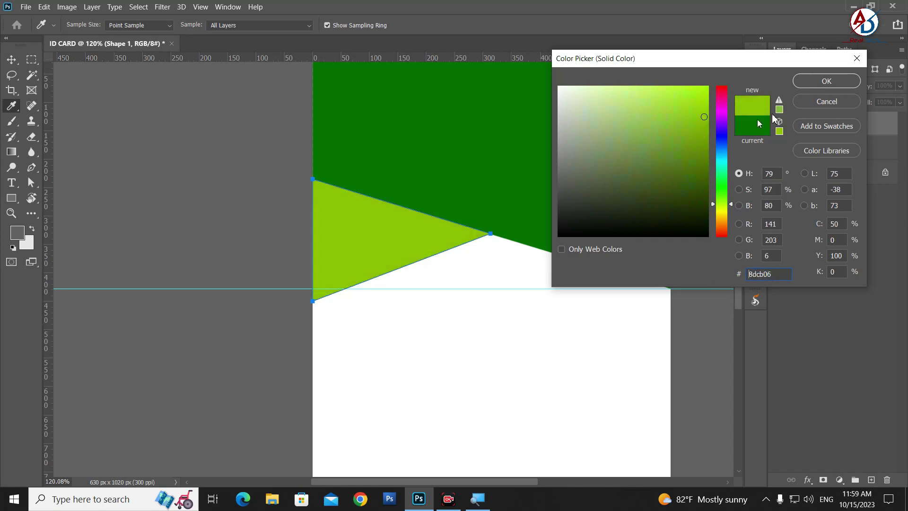
{"action": "left_click", "coordinate": [827, 81]}
Move the Shape 1 triangle layer below Rectangle 1, then reselect it and open the fx menu
{"action": "left_click", "coordinate": [7, 63]}
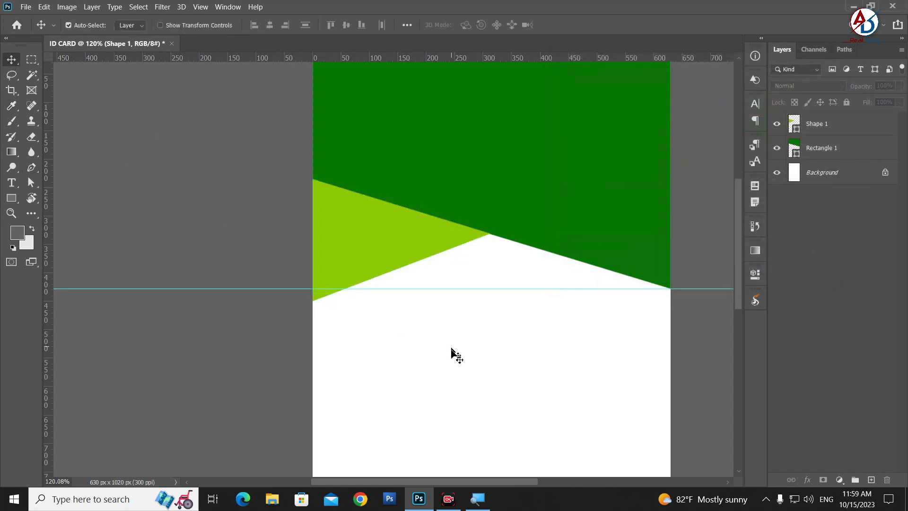
{"action": "scroll", "coordinate": [463, 373], "scroll_direction": "down", "scroll_amount": 3}
{"action": "scroll", "coordinate": [467, 375], "scroll_direction": "up", "scroll_amount": 2}
{"action": "left_click", "coordinate": [308, 213]}
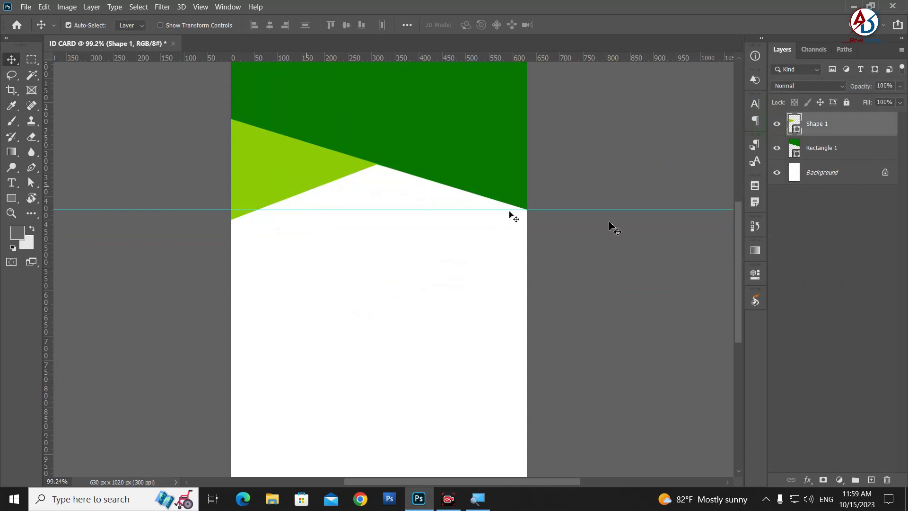
{"action": "left_click_drag", "start_coordinate": [875, 123], "coordinate": [877, 152]}
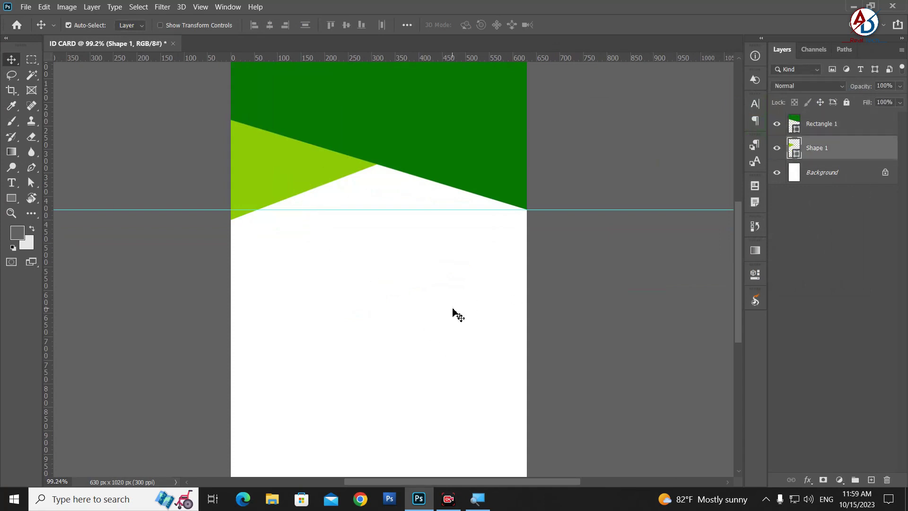
{"action": "left_click", "coordinate": [453, 314]}
{"action": "scroll", "coordinate": [387, 284], "scroll_direction": "down", "scroll_amount": 2}
{"action": "left_click", "coordinate": [466, 197]}
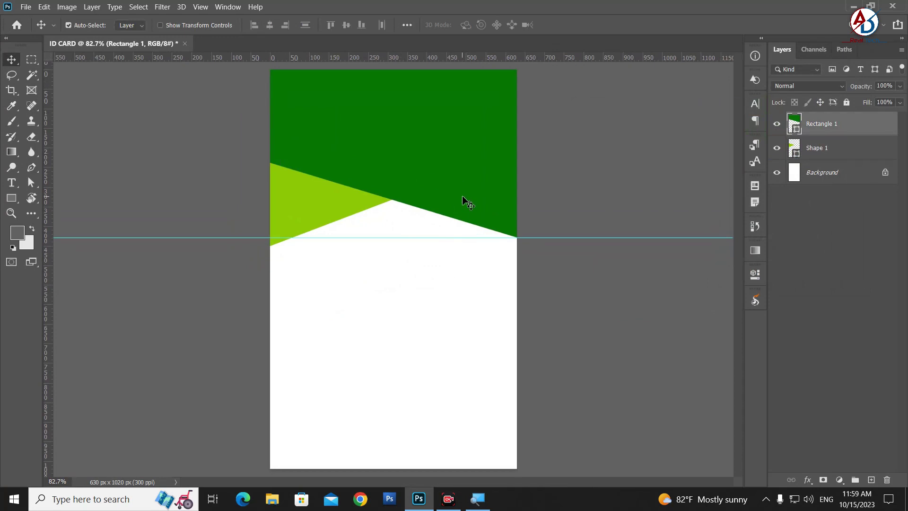
{"action": "left_click", "coordinate": [324, 205]}
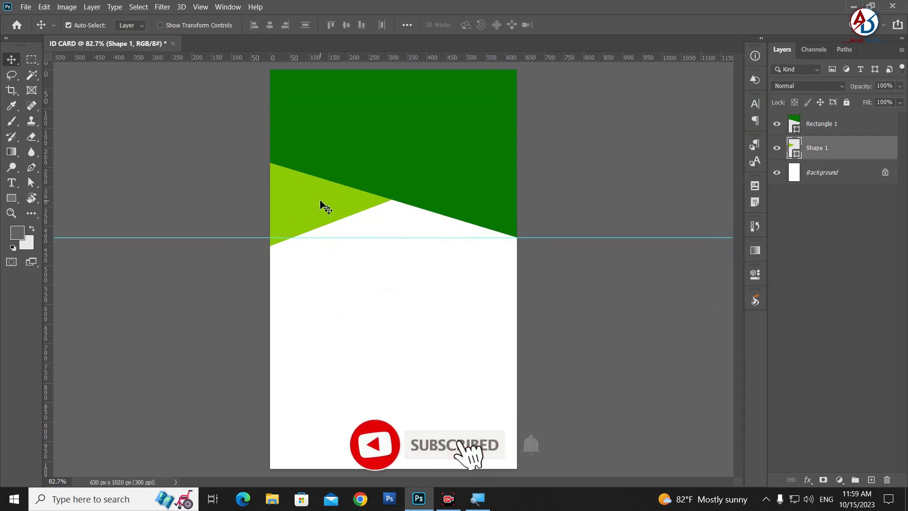
{"action": "left_click", "coordinate": [808, 480]}
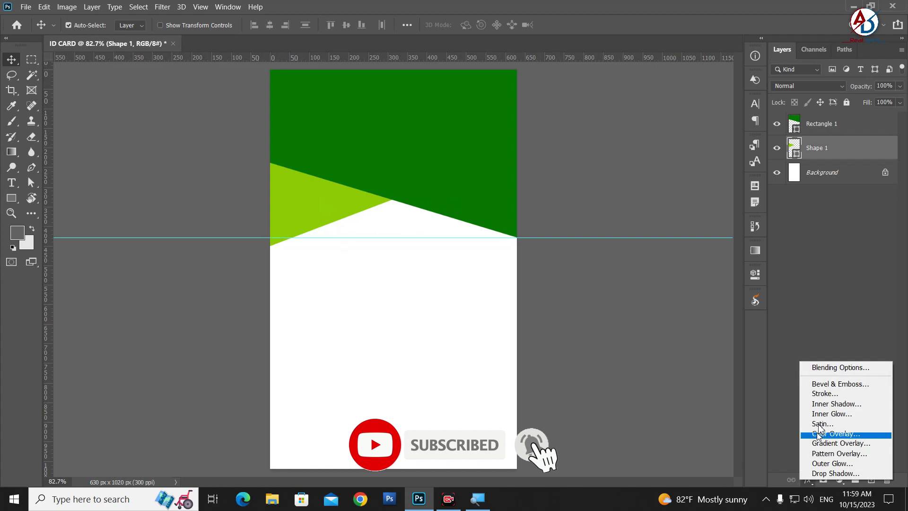
Add a 10 px golden-yellow #ffc000 Stroke effect to the triangle
{"action": "left_click", "coordinate": [827, 395]}
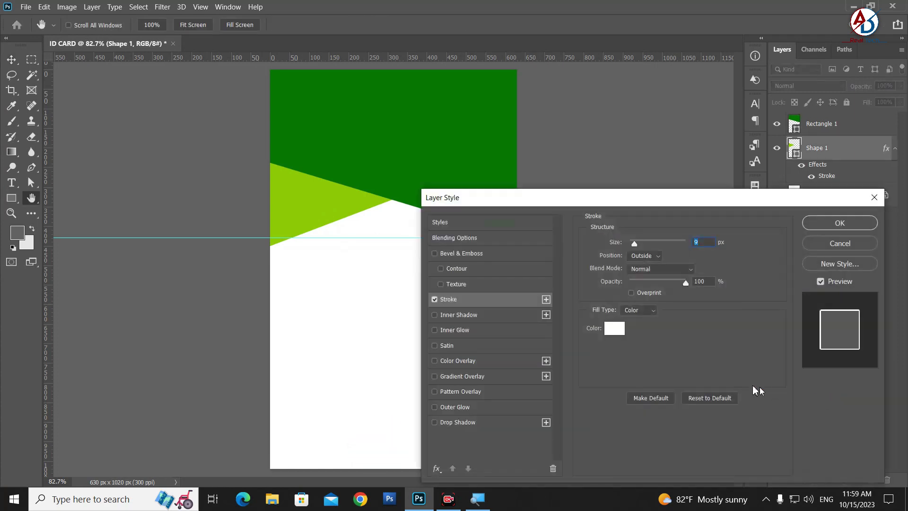
{"action": "left_click", "coordinate": [614, 329]}
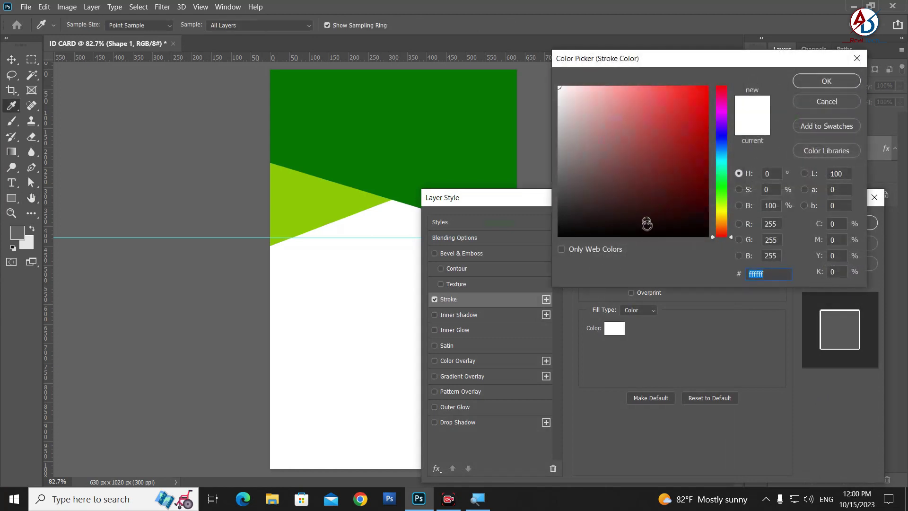
{"action": "left_click_drag", "start_coordinate": [729, 229], "coordinate": [724, 217]}
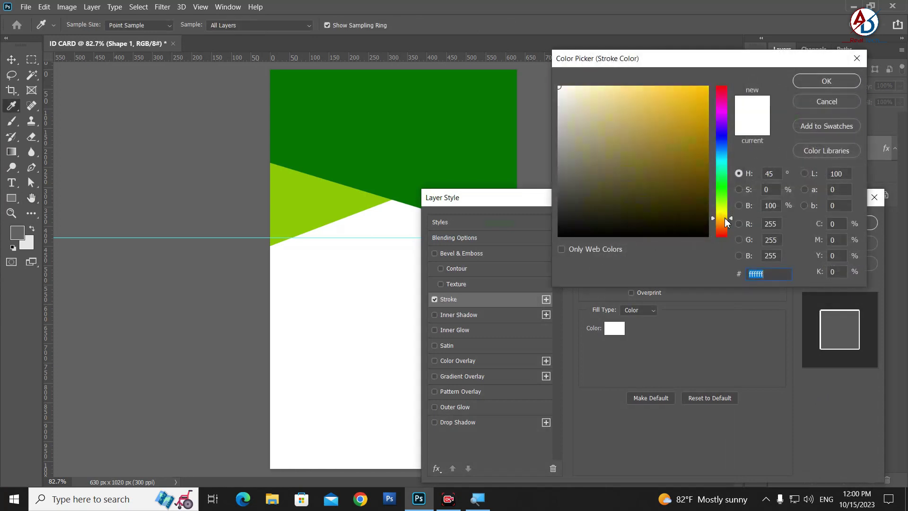
{"action": "left_click_drag", "start_coordinate": [705, 108], "coordinate": [735, 66]}
{"action": "left_click", "coordinate": [804, 83]}
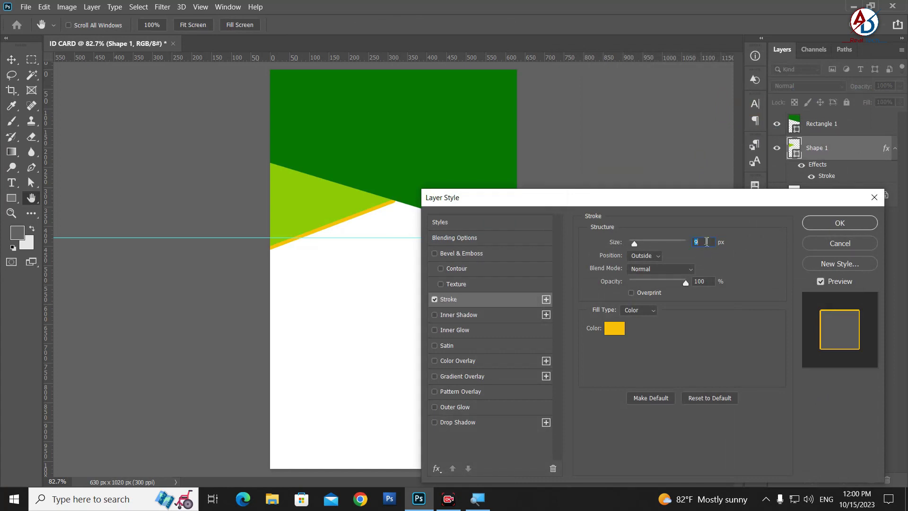
{"action": "left_click", "coordinate": [858, 223]}
Zoom in to inspect the triangle's outline, then pan to the card's bottom edge
{"action": "scroll", "coordinate": [416, 341], "scroll_direction": "down", "scroll_amount": 2}
{"action": "scroll", "coordinate": [413, 347], "scroll_direction": "up", "scroll_amount": 2}
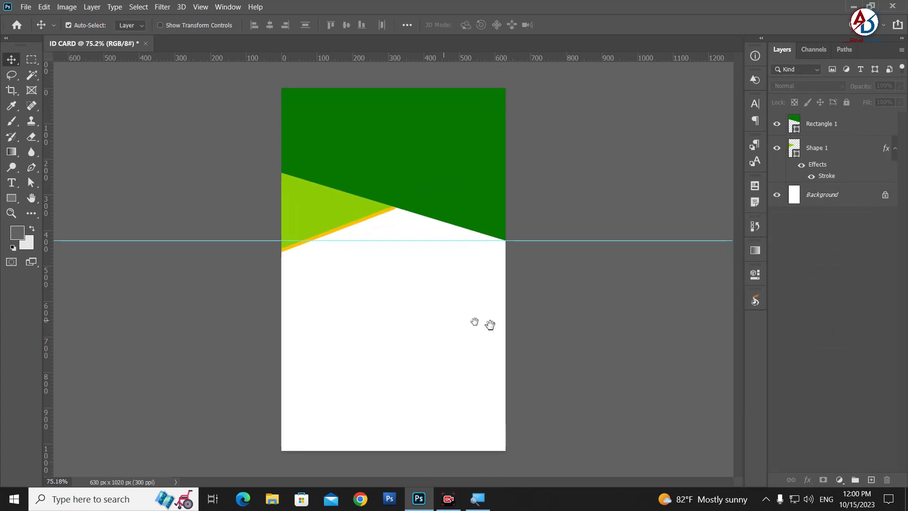
{"action": "scroll", "coordinate": [310, 298], "scroll_direction": "up", "scroll_amount": 2}
{"action": "mouse_move", "coordinate": [406, 258]}
{"action": "left_mouse_down"}
{"action": "mouse_move", "coordinate": [480, 279]}
{"action": "mouse_move", "coordinate": [510, 318]}
{"action": "left_mouse_up"}
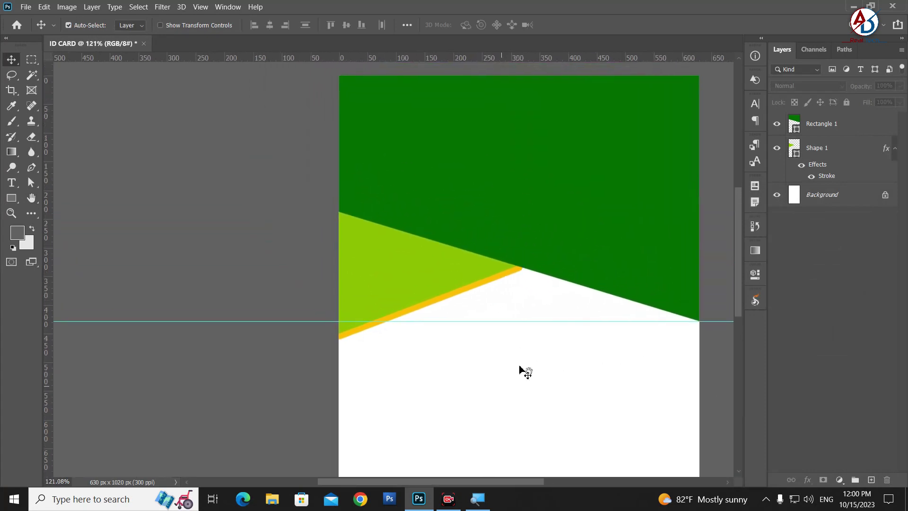
{"action": "scroll", "coordinate": [549, 303], "scroll_direction": "down", "scroll_amount": 1}
{"action": "scroll", "coordinate": [549, 314], "scroll_direction": "down", "scroll_amount": 1}
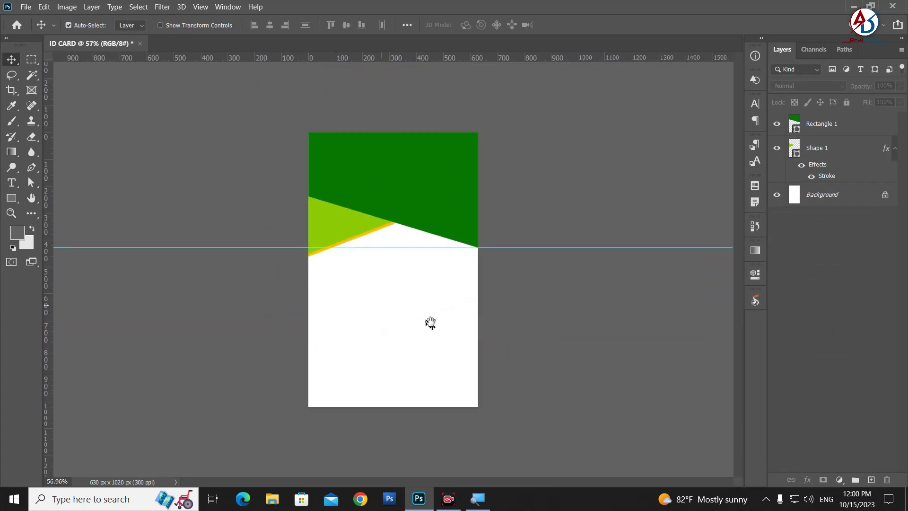
{"action": "scroll", "coordinate": [428, 241], "scroll_direction": "up", "scroll_amount": 1}
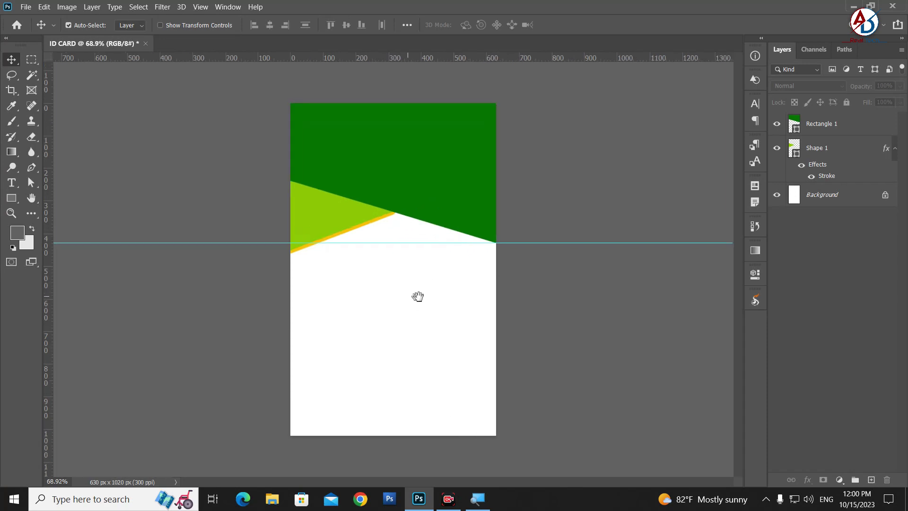
{"action": "scroll", "coordinate": [440, 299], "scroll_direction": "up", "scroll_amount": 1}
{"action": "left_click_drag", "start_coordinate": [480, 300], "coordinate": [544, 205]}
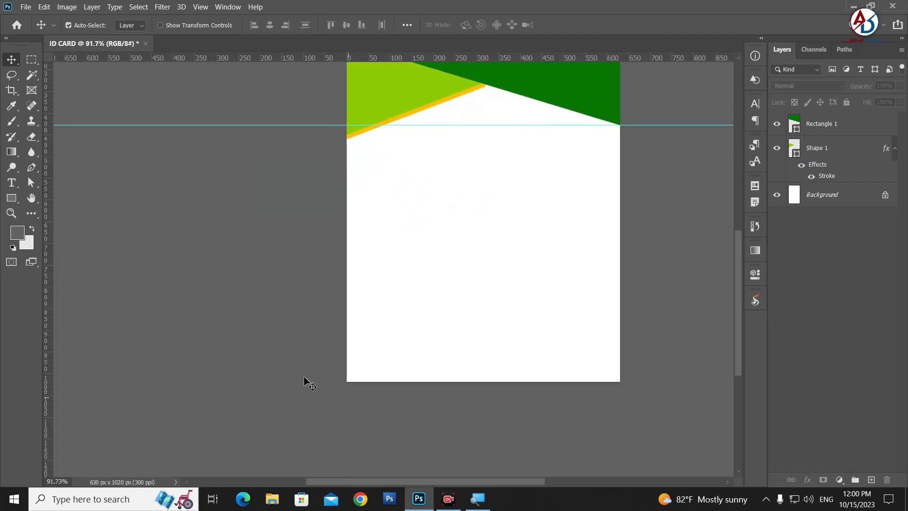
Draw a thin rectangle along the card's bottom edge
{"action": "left_click", "coordinate": [12, 198]}
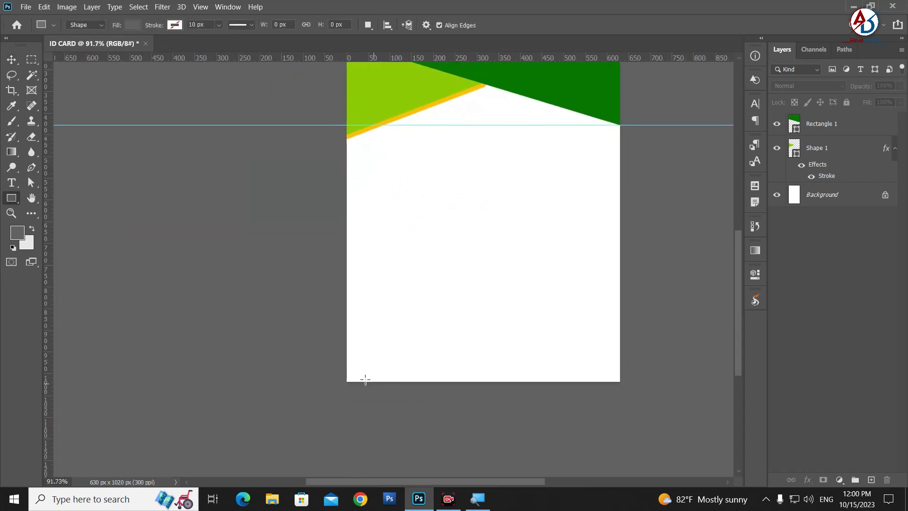
{"action": "left_click_drag", "start_coordinate": [347, 363], "coordinate": [620, 382]}
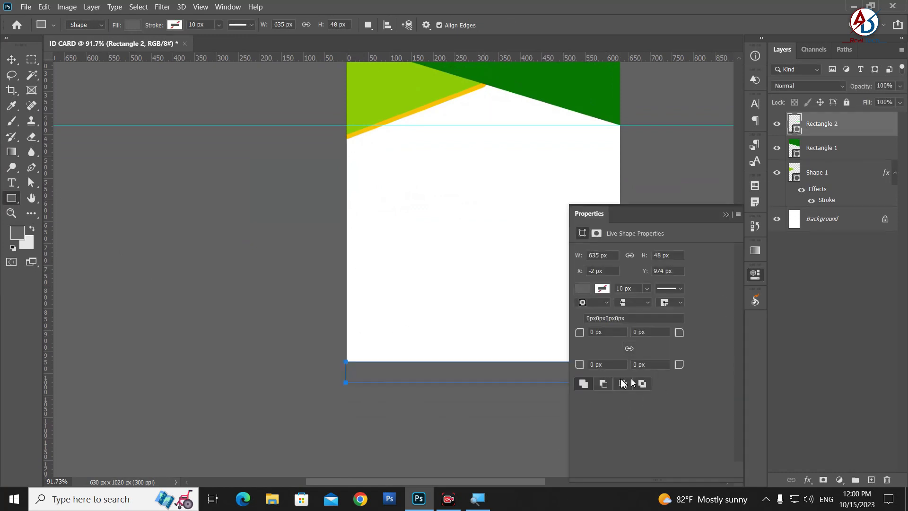
{"action": "left_click", "coordinate": [602, 288]}
{"action": "left_click", "coordinate": [582, 83]}
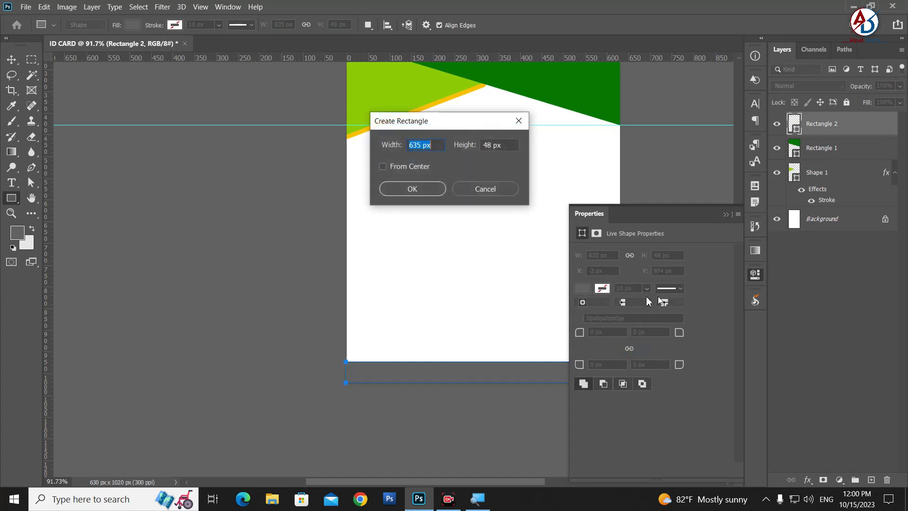
{"action": "key", "text": "Escape"}
Fill the bottom bar with the header's dark green #077604 sampled by eyedropper
{"action": "left_click", "coordinate": [582, 290]}
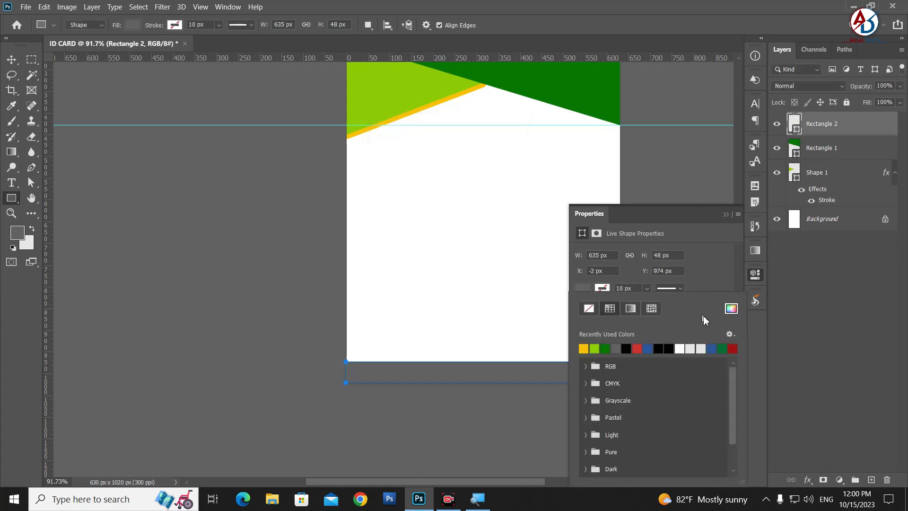
{"action": "left_click", "coordinate": [731, 309]}
{"action": "left_click", "coordinate": [522, 76]}
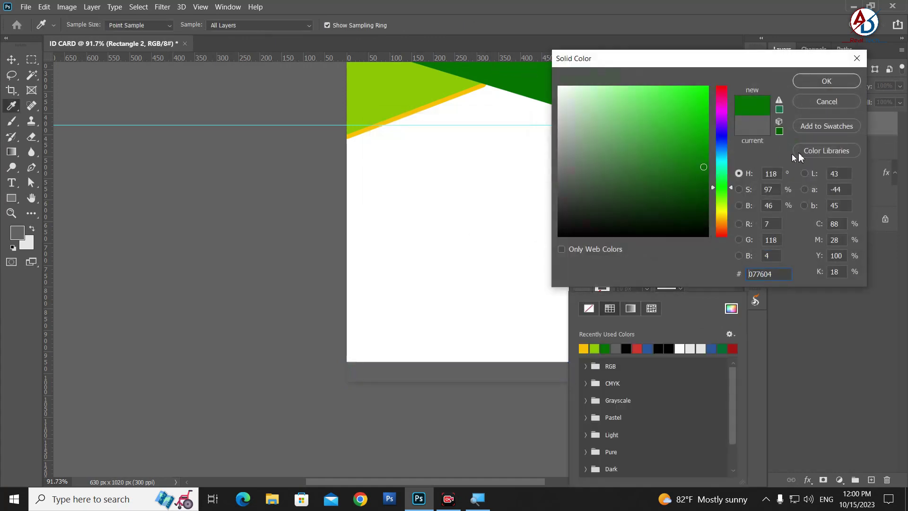
{"action": "left_click", "coordinate": [826, 81]}
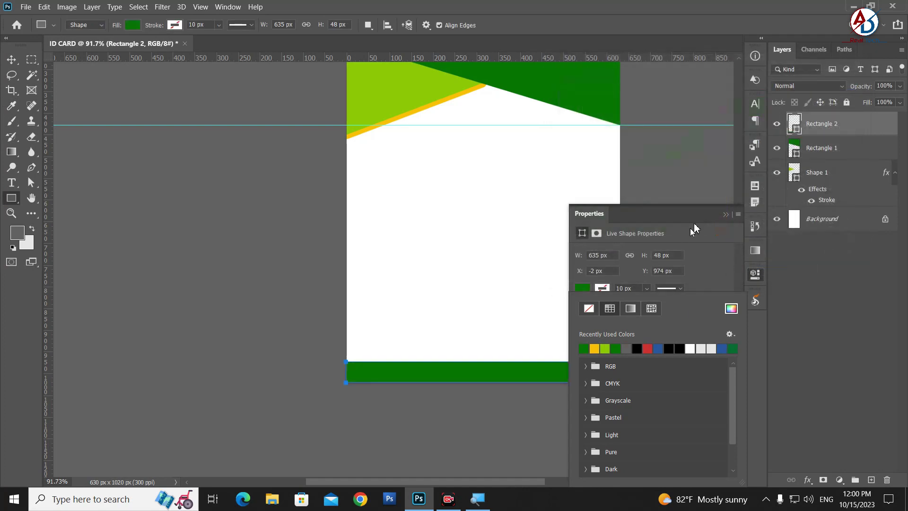
{"action": "left_click", "coordinate": [649, 192]}
{"action": "key", "text": "Escape"}
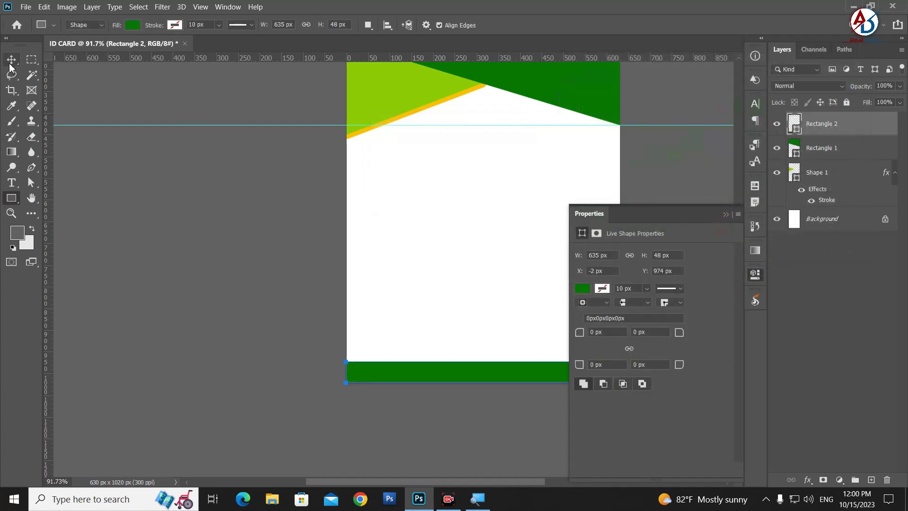
{"action": "left_click", "coordinate": [10, 61]}
{"action": "scroll", "coordinate": [348, 358], "scroll_direction": "up", "scroll_amount": 3}
{"action": "left_click", "coordinate": [726, 215]}
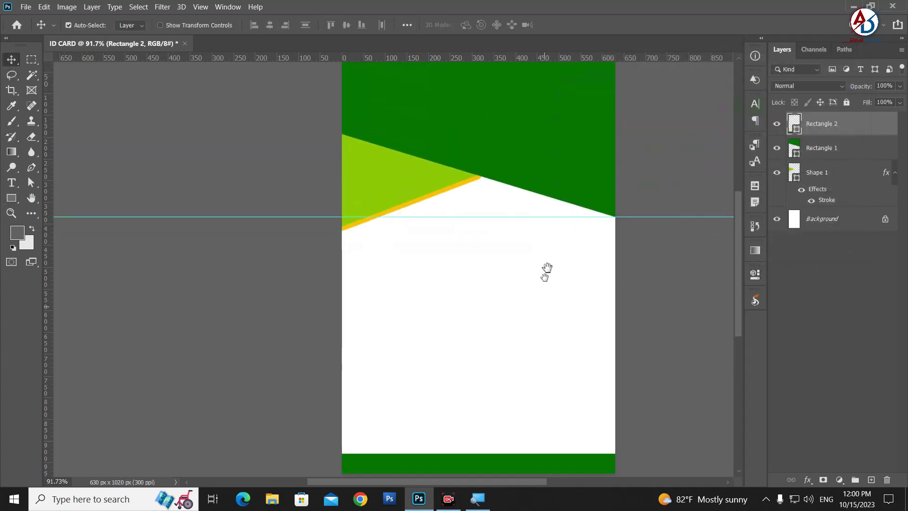
{"action": "scroll", "coordinate": [548, 265], "scroll_direction": "down", "scroll_amount": 2}
{"action": "scroll", "coordinate": [483, 333], "scroll_direction": "down", "scroll_amount": 2}
{"action": "scroll", "coordinate": [492, 378], "scroll_direction": "up", "scroll_amount": 1}
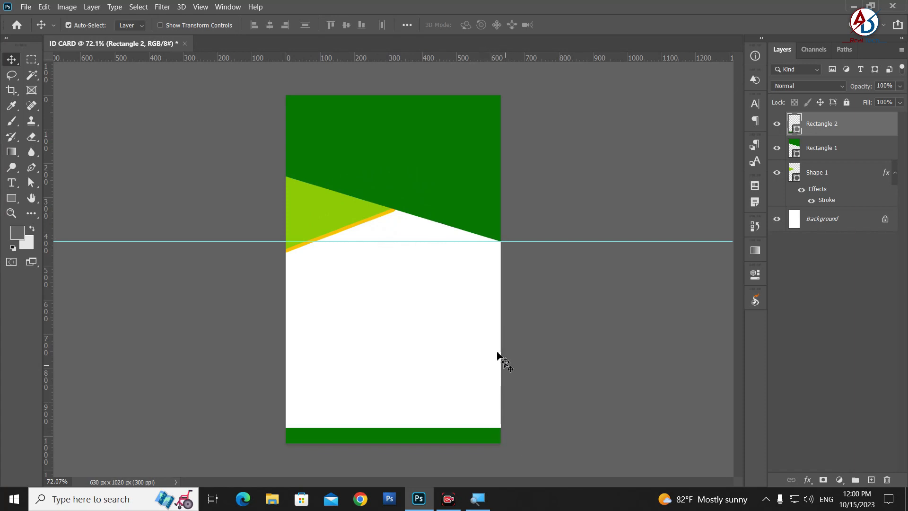
Draw a 291 px circle with the Ellipse Tool over the header's slanted edge
{"action": "right_click", "coordinate": [11, 198]}
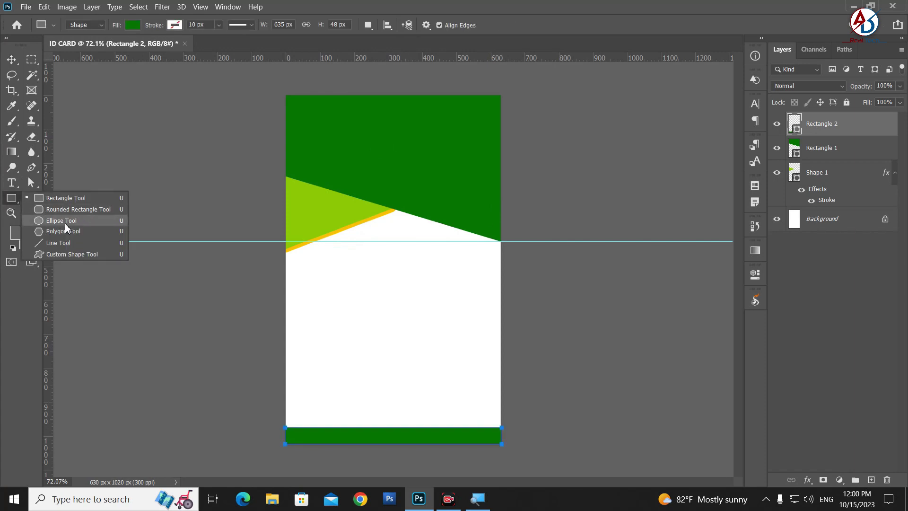
{"action": "left_click", "coordinate": [65, 197]}
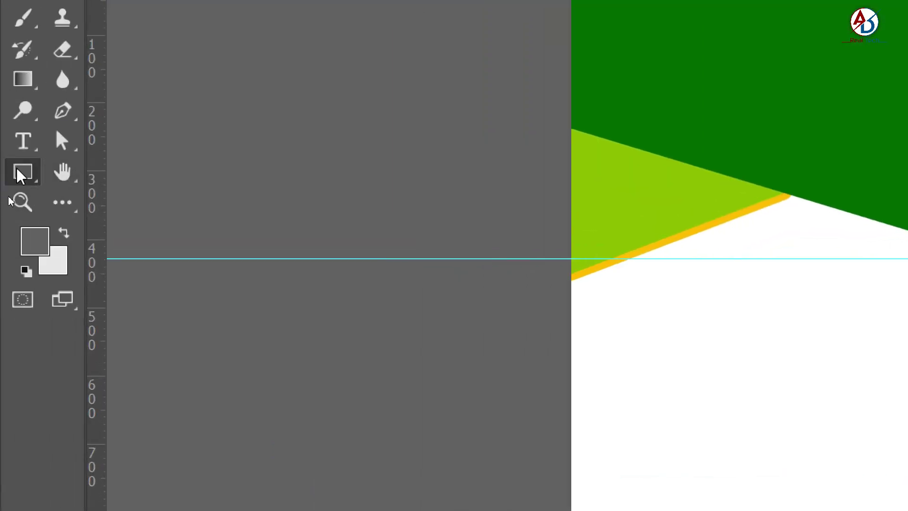
{"action": "right_click", "coordinate": [22, 172]}
{"action": "left_click", "coordinate": [113, 217]}
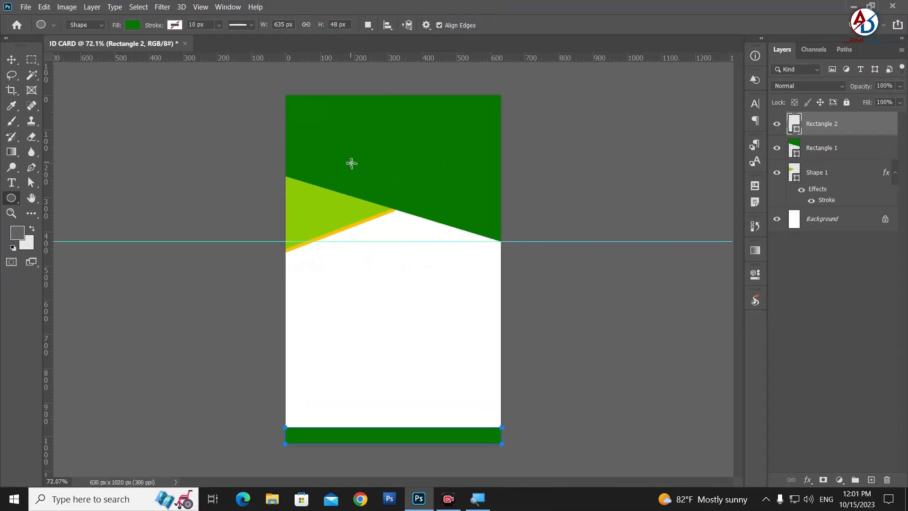
{"action": "left_click_drag", "start_coordinate": [351, 163], "coordinate": [454, 257]}
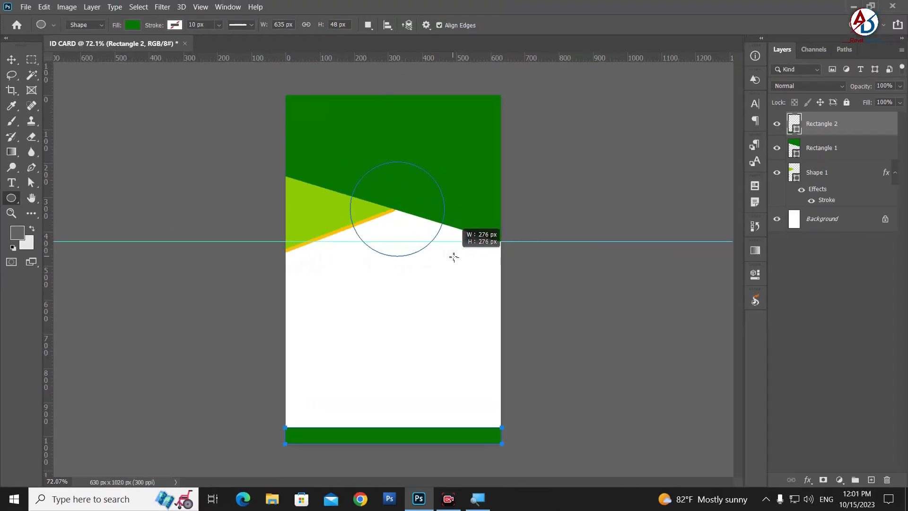
{"action": "left_click_drag", "start_coordinate": [454, 257], "coordinate": [456, 260]}
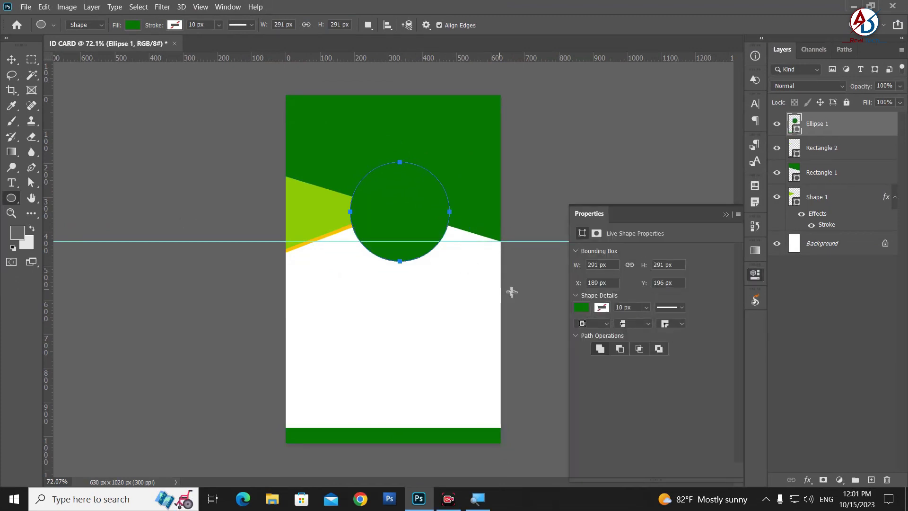
Centre the circle horizontally on the card and fill it white
{"action": "key", "text": "v"}
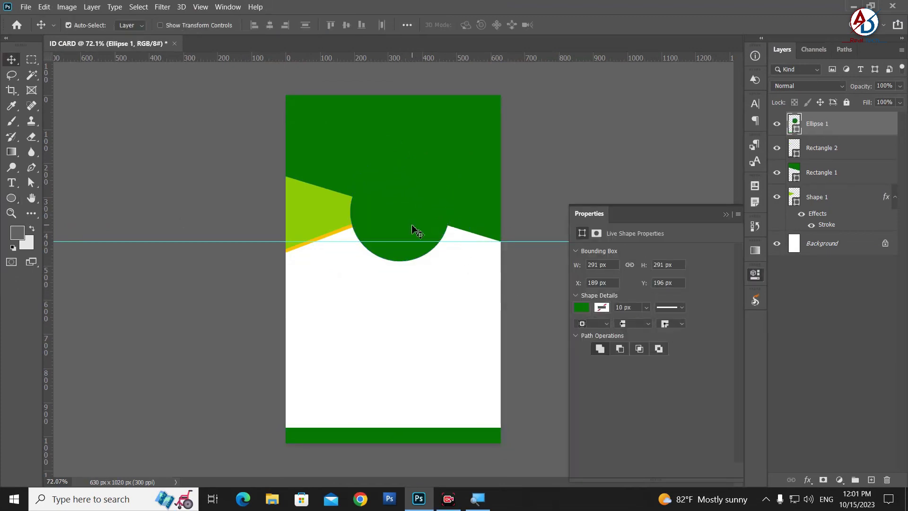
{"action": "left_click_drag", "start_coordinate": [419, 225], "coordinate": [406, 227]}
{"action": "key", "text": "ctrl+a"}
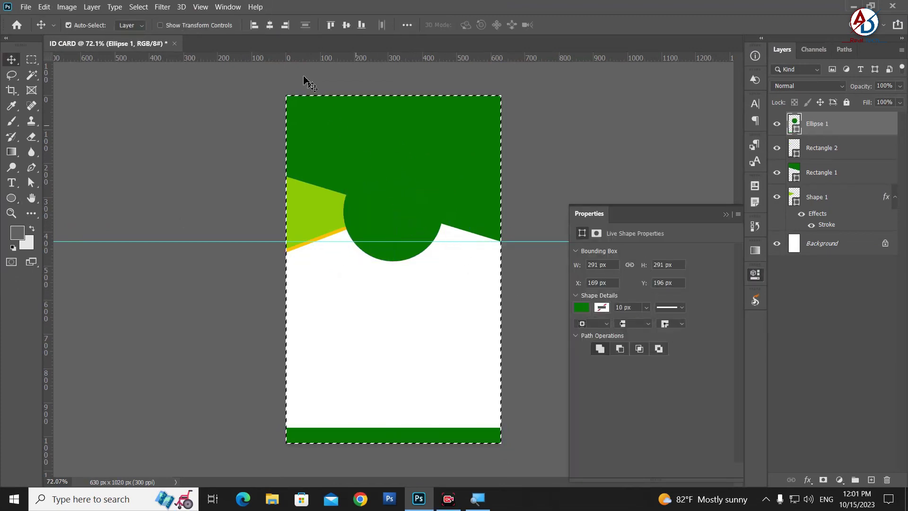
{"action": "left_click", "coordinate": [269, 25]}
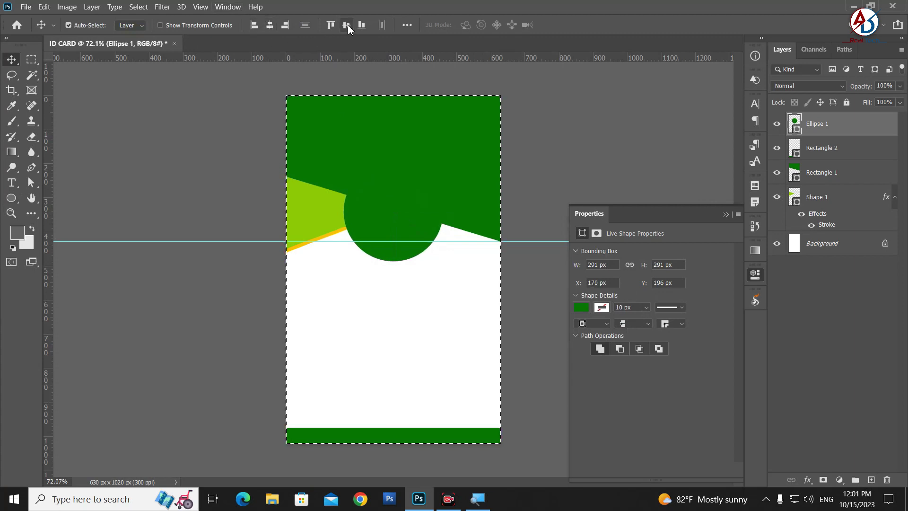
{"action": "key", "text": "ctrl+d"}
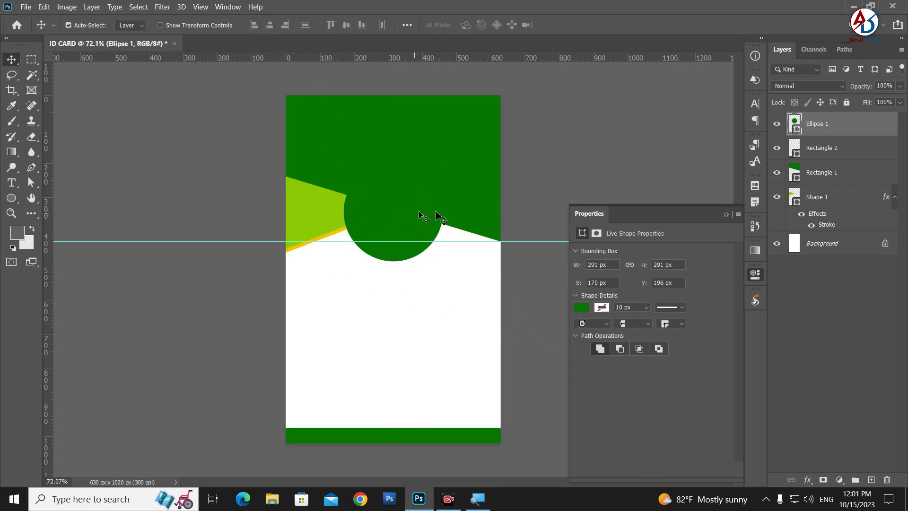
{"action": "key", "text": "ctrl"}
{"action": "left_click", "coordinate": [582, 307]}
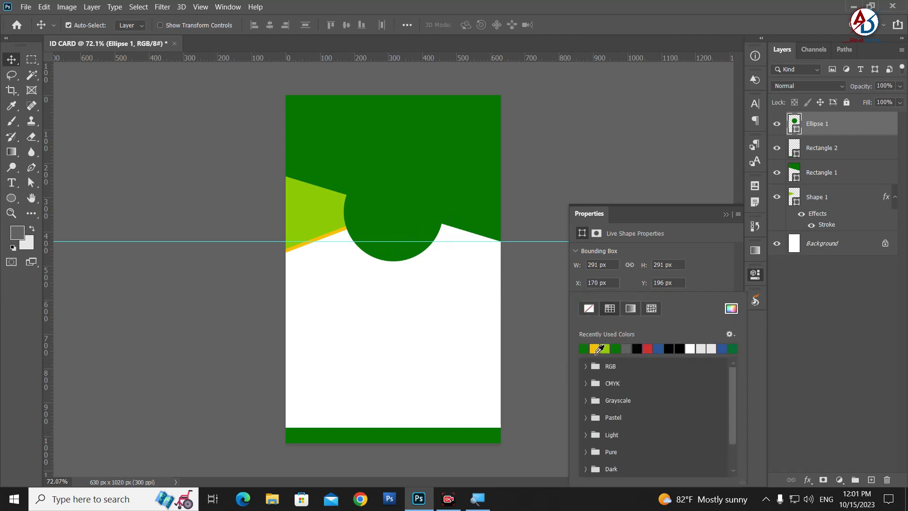
{"action": "left_click", "coordinate": [691, 349]}
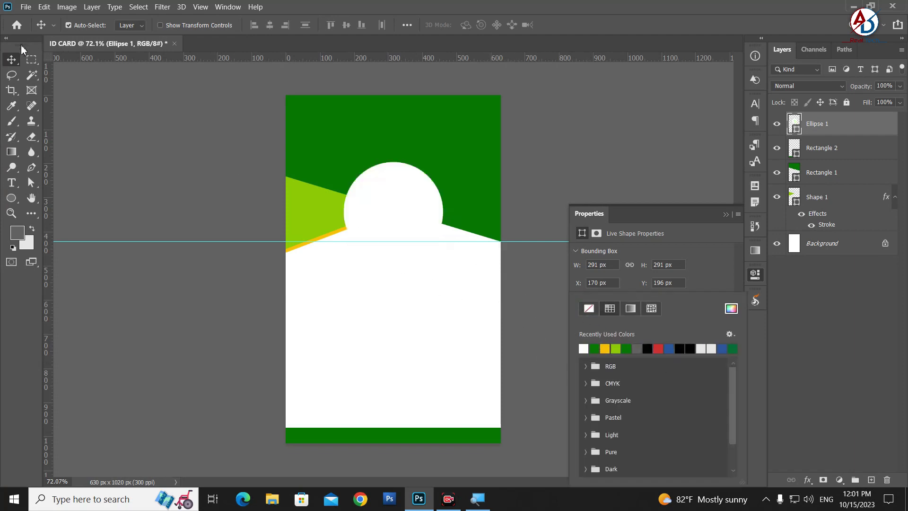
{"action": "left_click", "coordinate": [13, 66]}
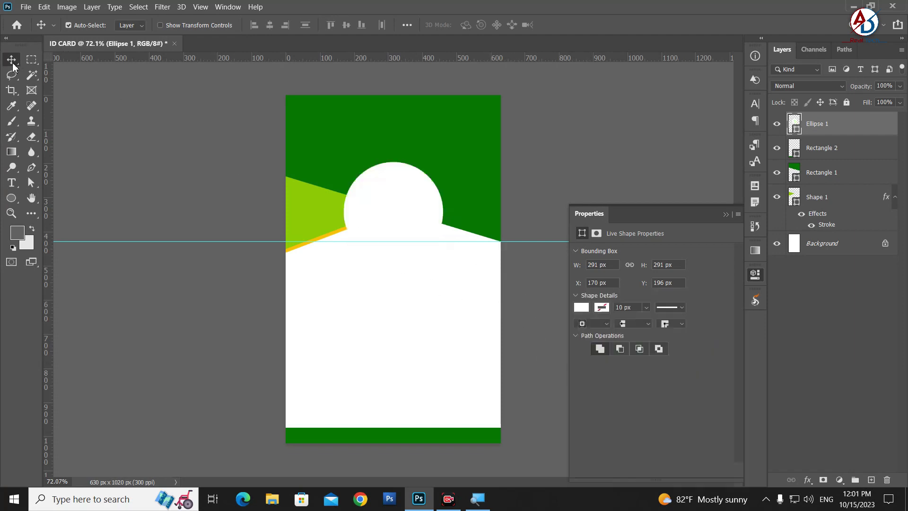
Give the circle a 6 px Stroke in the header's dark green
{"action": "left_click", "coordinate": [807, 480]}
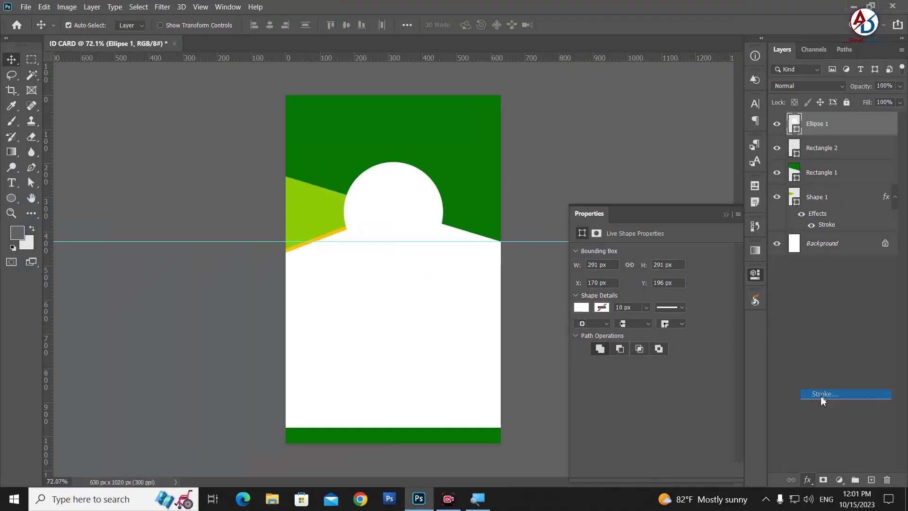
{"action": "left_click", "coordinate": [824, 395]}
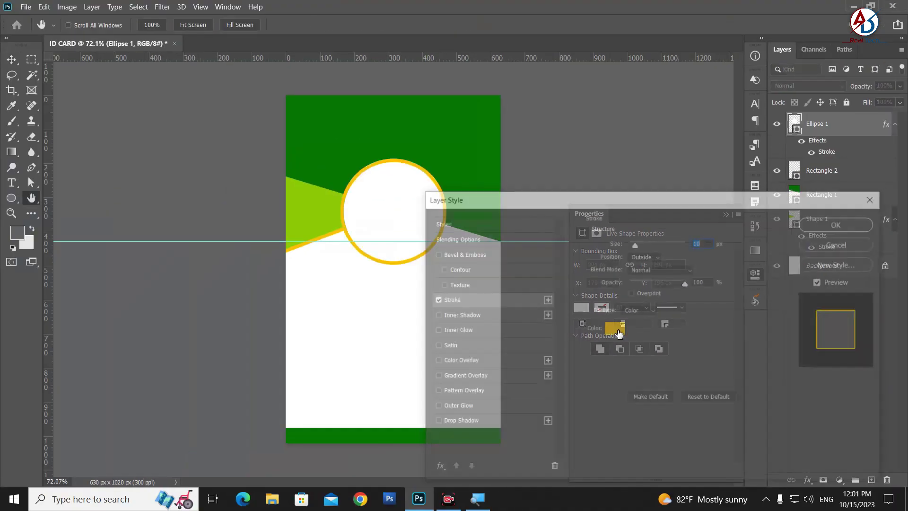
{"action": "left_click", "coordinate": [614, 329]}
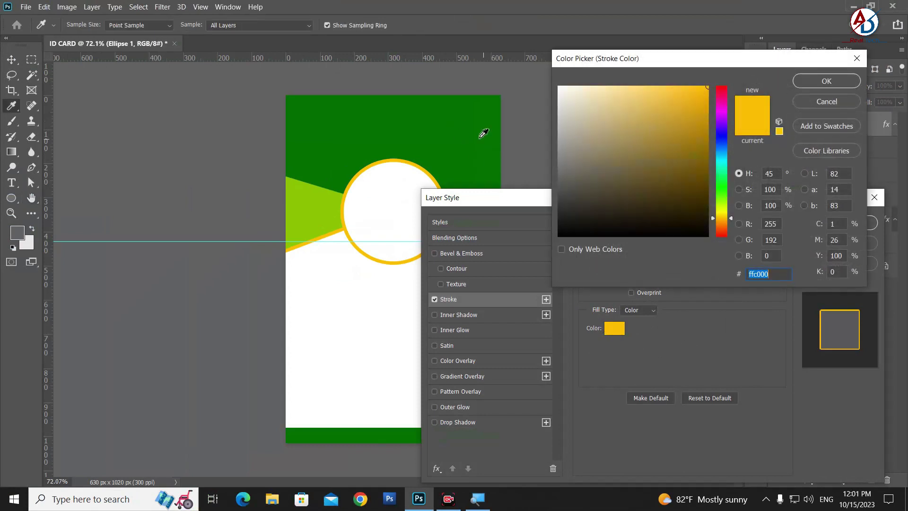
{"action": "left_click", "coordinate": [499, 142]}
{"action": "left_click", "coordinate": [826, 85]}
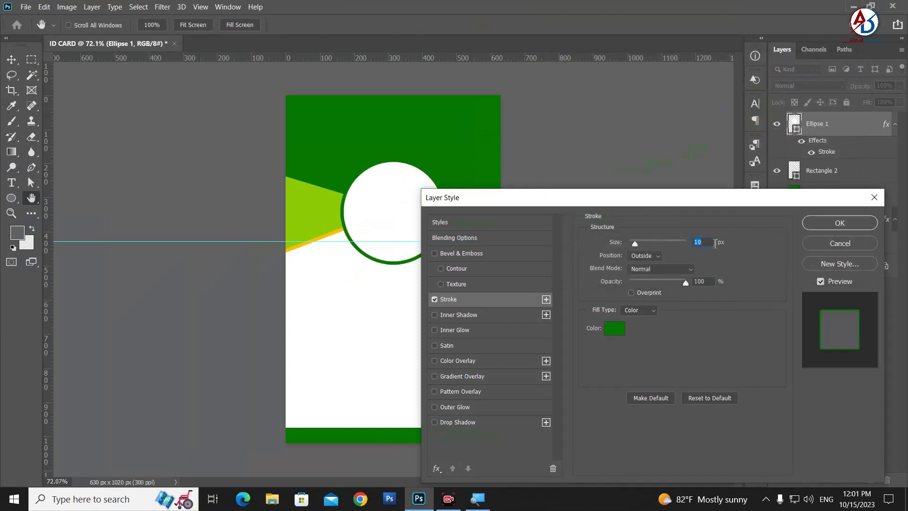
{"action": "key", "text": "Down"}
{"action": "key", "text": "Down"}
{"action": "key", "text": "Down"}
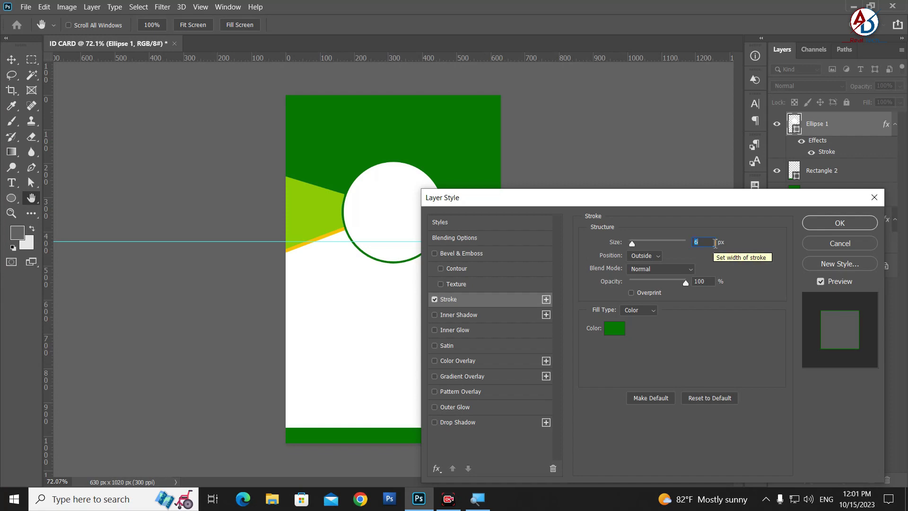
{"action": "left_click", "coordinate": [840, 222]}
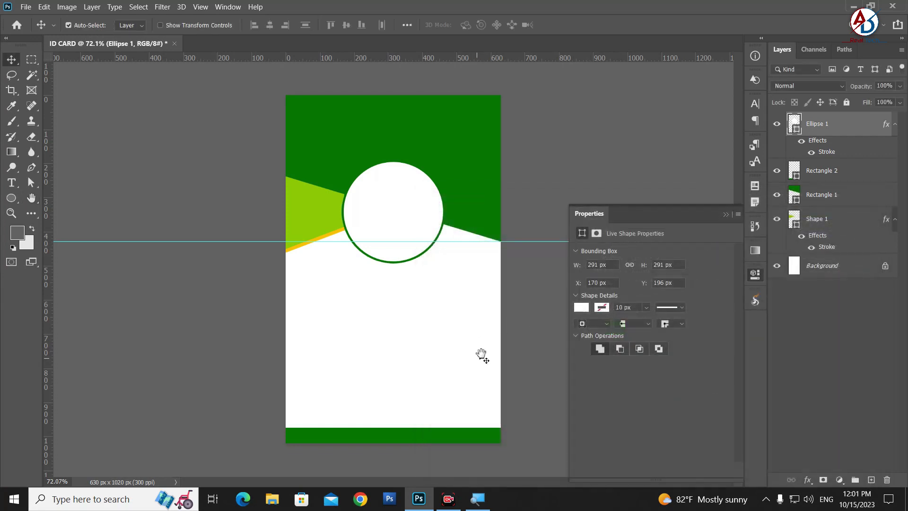
Move the circle about 40 px lower on the card
{"action": "scroll", "coordinate": [392, 274], "scroll_direction": "down", "scroll_amount": 1}
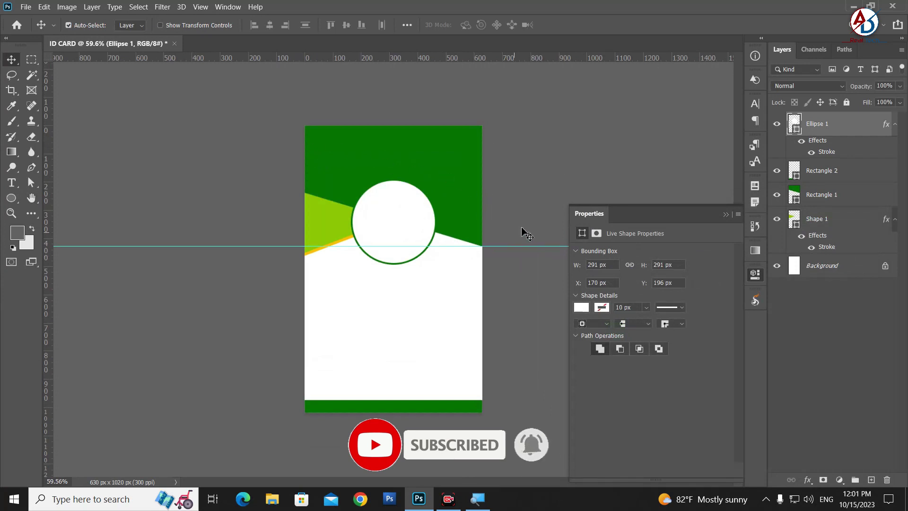
{"action": "left_click_drag", "start_coordinate": [387, 243], "coordinate": [390, 254]}
{"action": "left_click", "coordinate": [436, 340]}
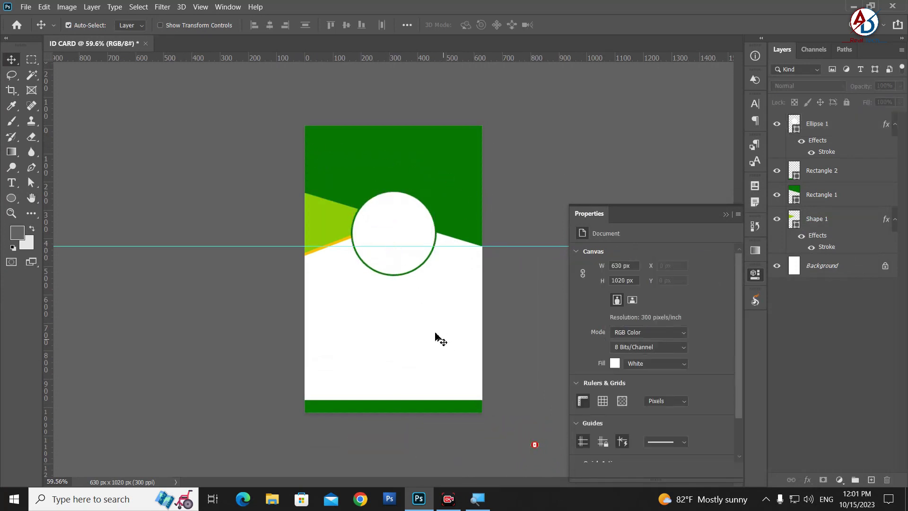
{"action": "left_click", "coordinate": [406, 269], "text": "ctrl"}
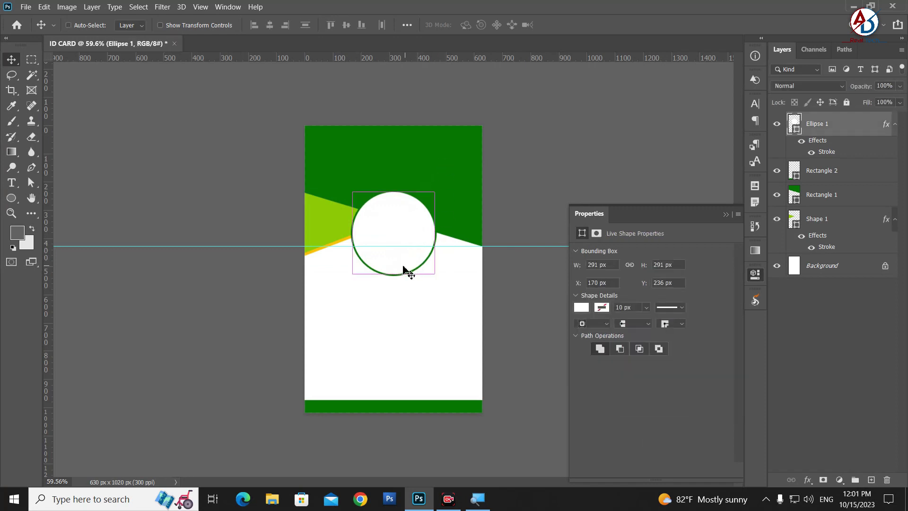
Undo an accidental narrowing, then scale the photo circle evenly to 256 px
{"action": "key", "text": "ctrl+t"}
{"action": "left_click_drag", "start_coordinate": [435, 192], "coordinate": [431, 193]}
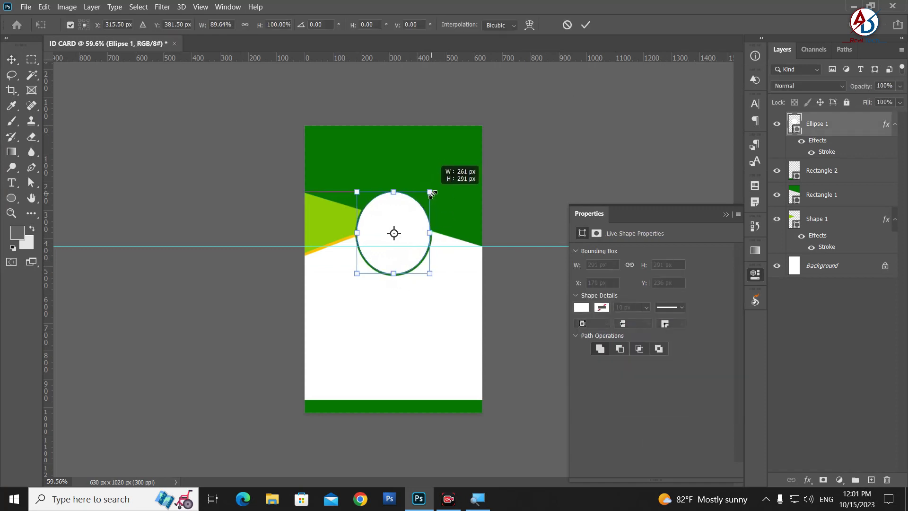
{"action": "key", "text": "ctrl+z"}
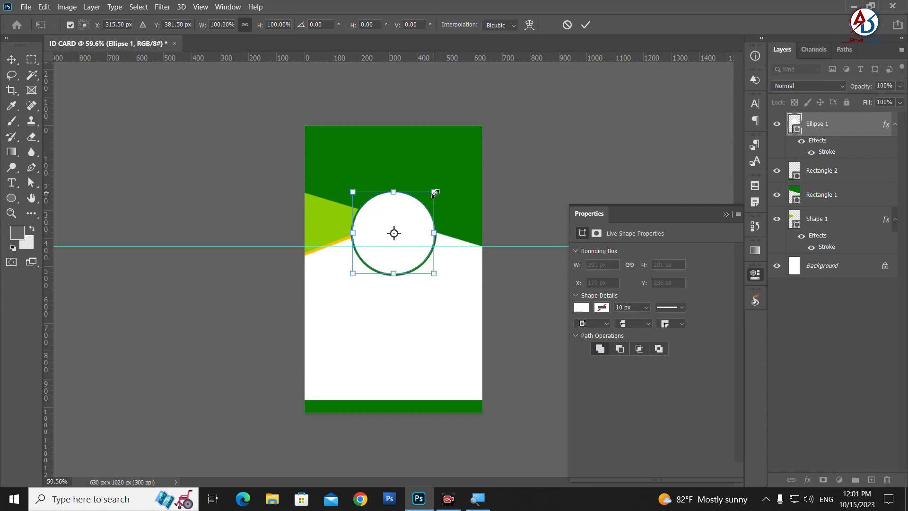
{"action": "left_click_drag", "start_coordinate": [436, 192], "coordinate": [431, 199]}
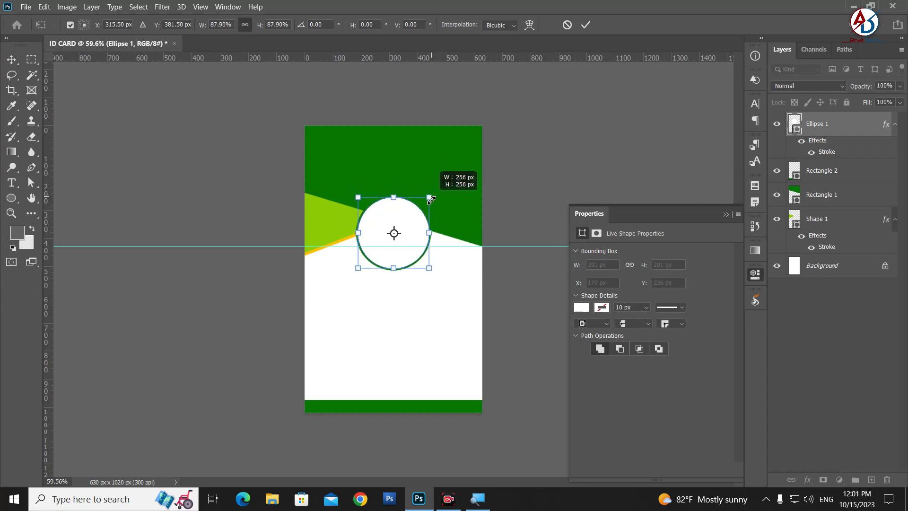
{"action": "key", "text": "Return"}
Enlarge the photo circle to about 268 px so it straddles the header's slanted edge
{"action": "key", "text": "v"}
{"action": "scroll", "coordinate": [439, 330], "scroll_direction": "up", "scroll_amount": 3}
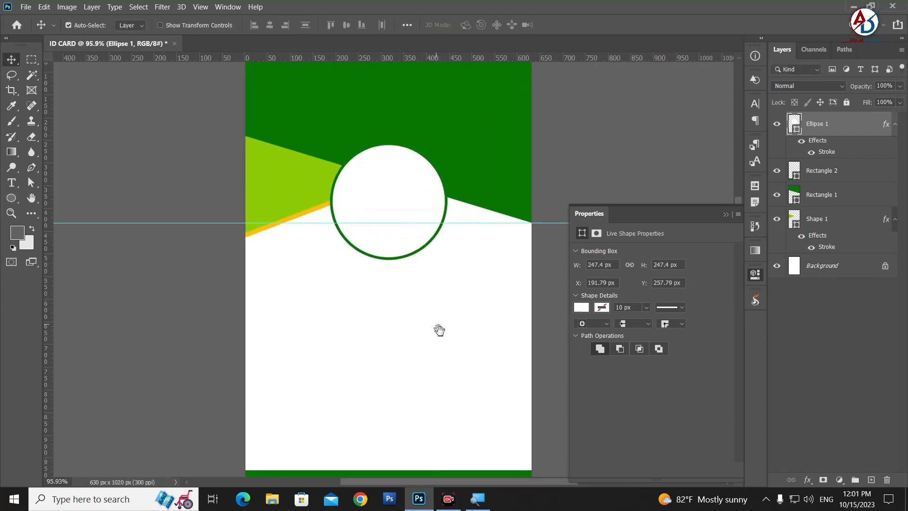
{"action": "left_click_drag", "start_coordinate": [439, 330], "coordinate": [441, 335]}
{"action": "key", "text": "ctrl+t"}
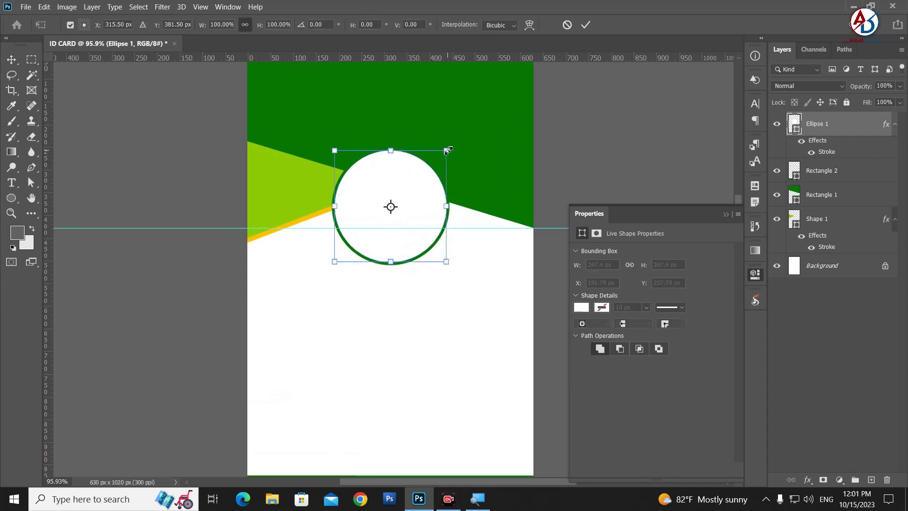
{"action": "left_click_drag", "start_coordinate": [447, 150], "coordinate": [451, 145]}
{"action": "key", "text": "Return"}
{"action": "left_click_drag", "start_coordinate": [440, 340], "coordinate": [435, 380]}
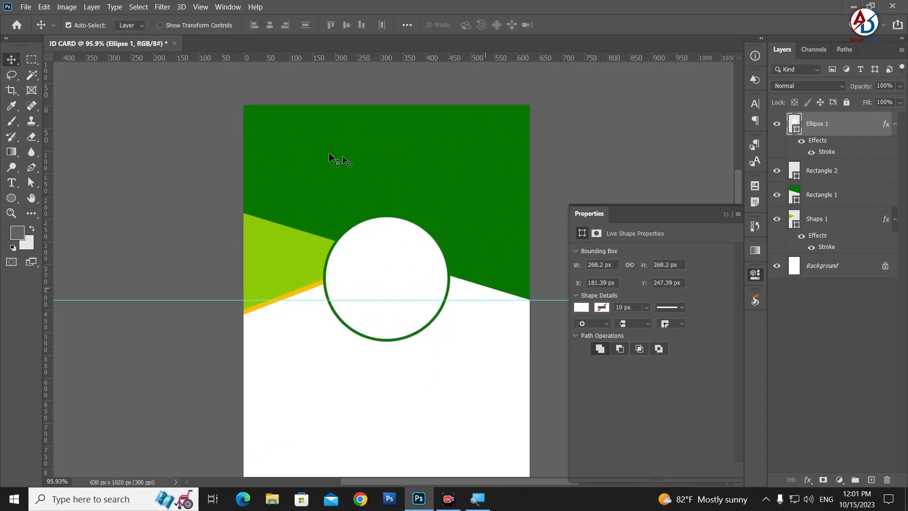
{"action": "left_click_drag", "start_coordinate": [486, 387], "coordinate": [499, 322]}
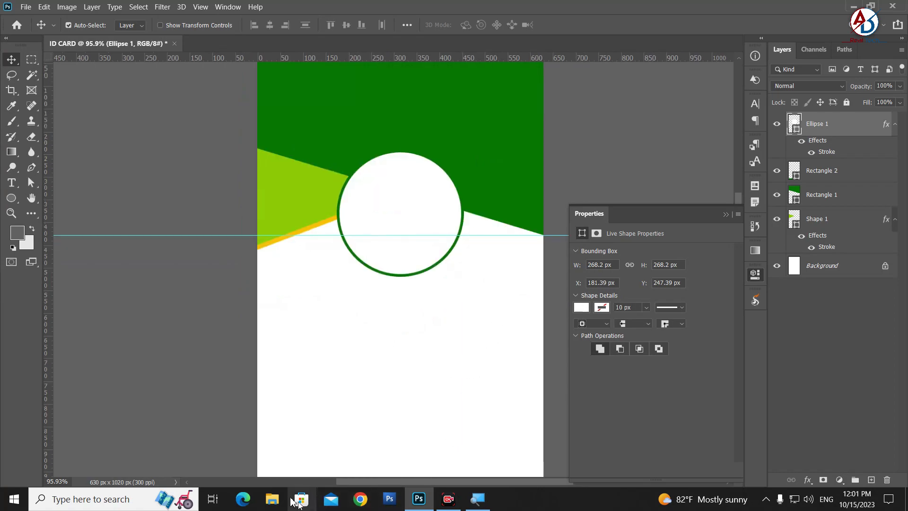
Drag School Logo png from New Volume (D:) in File Explorer onto Photoshop
{"action": "left_click", "coordinate": [273, 498]}
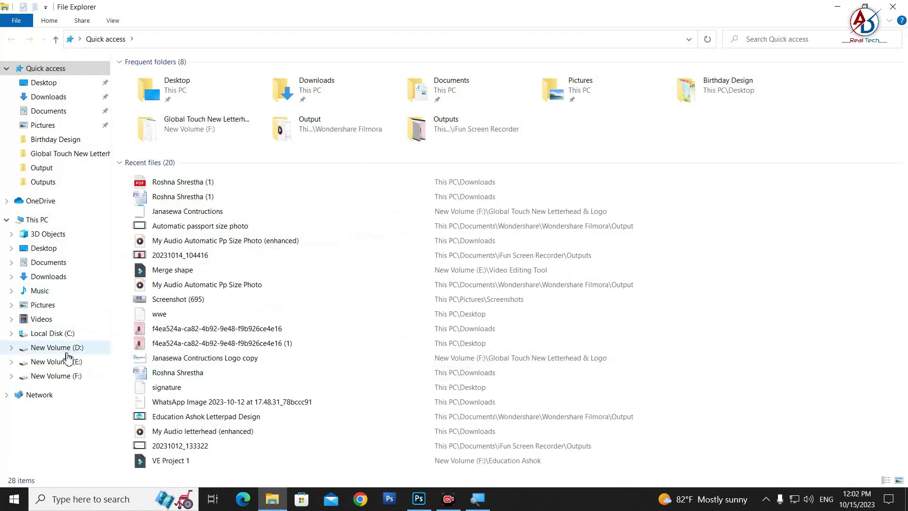
{"action": "left_click", "coordinate": [57, 348]}
{"action": "scroll", "coordinate": [563, 363], "scroll_direction": "down", "scroll_amount": 10}
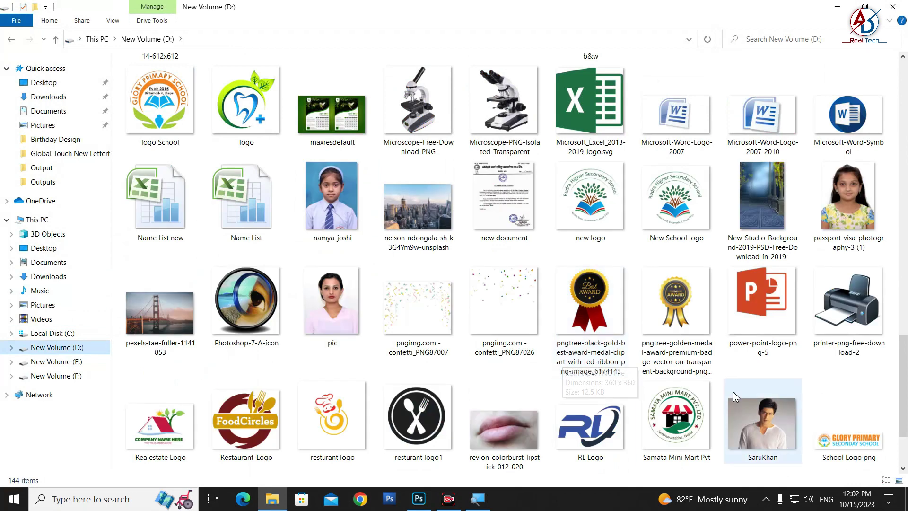
{"action": "left_click", "coordinate": [843, 455]}
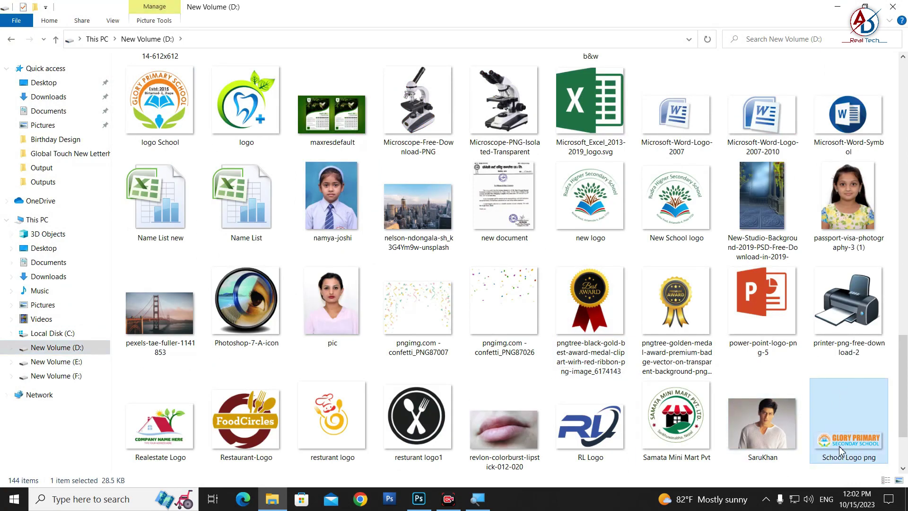
{"action": "left_click_drag", "start_coordinate": [831, 450], "coordinate": [566, 43]}
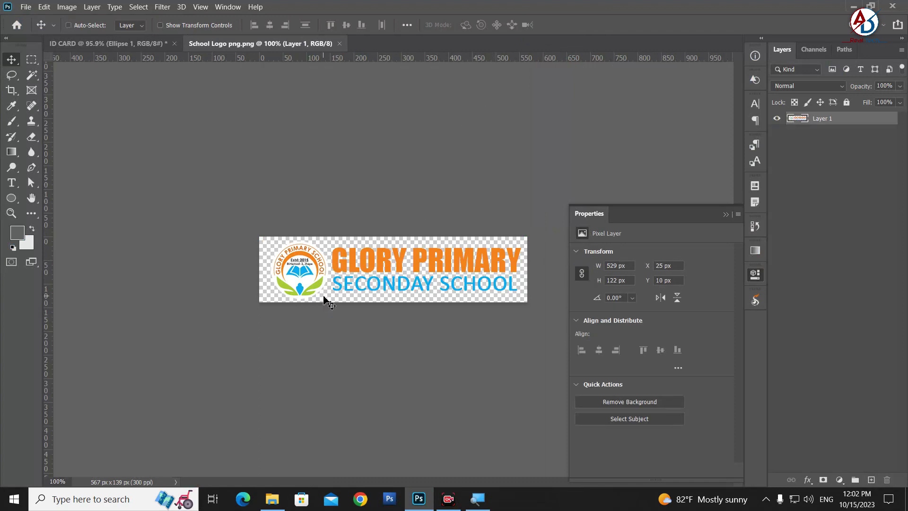
Drop the school logo onto the ID card and move it to the top of the green header
{"action": "left_click_drag", "start_coordinate": [324, 301], "coordinate": [336, 302]}
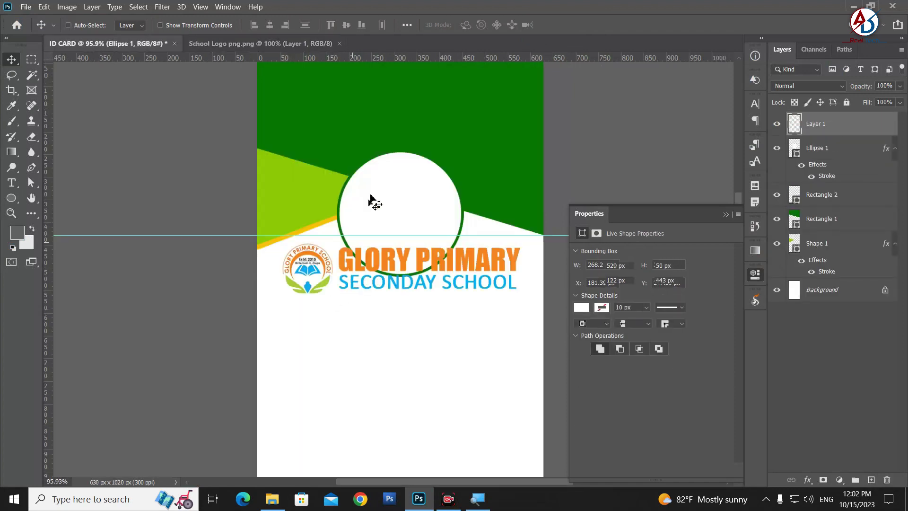
{"action": "scroll", "coordinate": [435, 316], "scroll_direction": "up", "scroll_amount": 3}
{"action": "left_click_drag", "start_coordinate": [417, 379], "coordinate": [418, 193]}
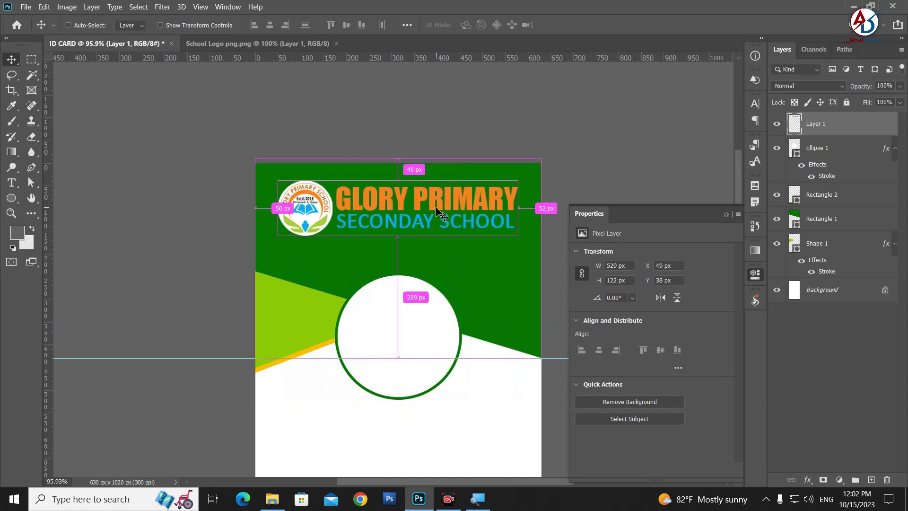
Scale the logo up to span the header width and nudge it slightly lower
{"action": "key", "text": "ctrl+t"}
{"action": "left_click_drag", "start_coordinate": [520, 178], "coordinate": [528, 181]}
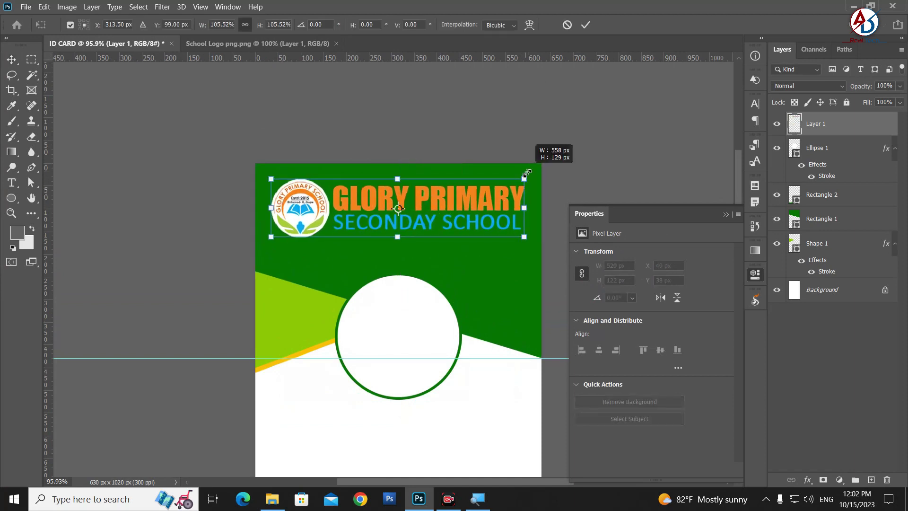
{"action": "key", "text": "Return"}
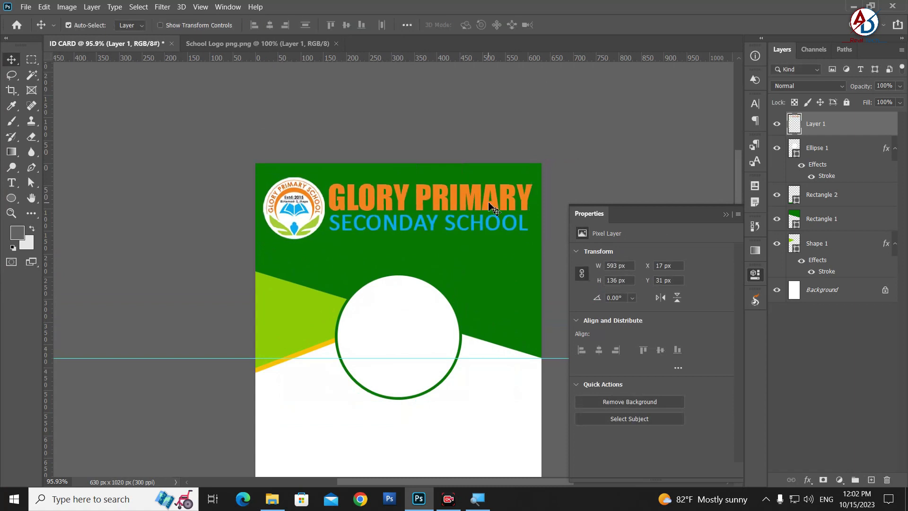
{"action": "left_click_drag", "start_coordinate": [490, 206], "coordinate": [490, 212]}
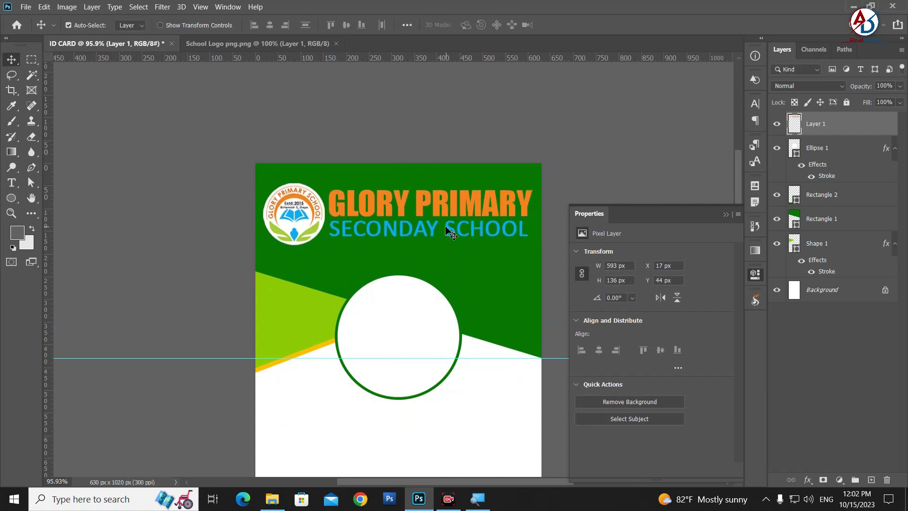
{"action": "scroll", "coordinate": [447, 223], "scroll_direction": "down", "scroll_amount": 3}
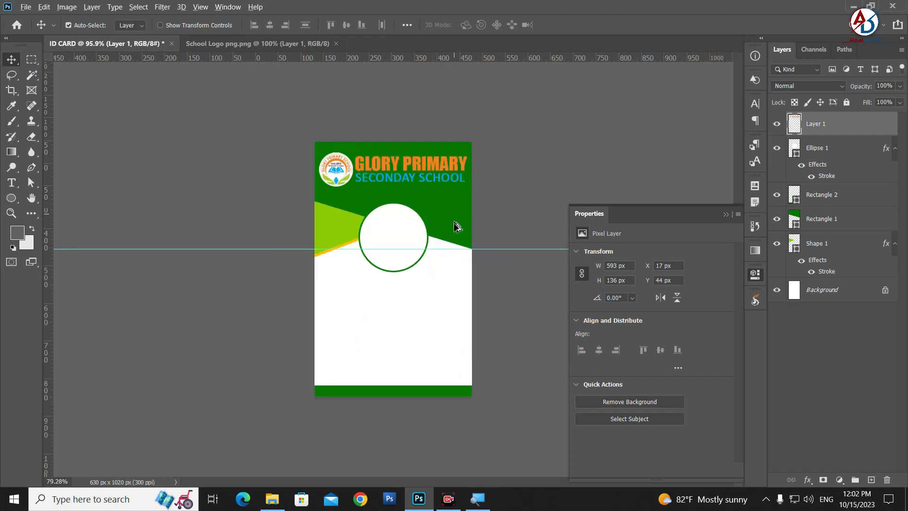
{"action": "scroll", "coordinate": [373, 254], "scroll_direction": "up", "scroll_amount": 3}
{"action": "scroll", "coordinate": [424, 275], "scroll_direction": "up", "scroll_amount": 1}
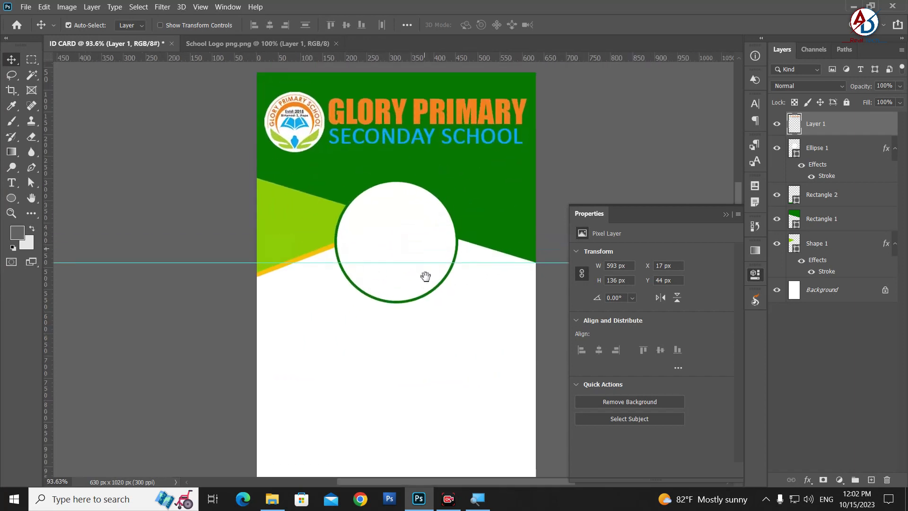
{"action": "scroll", "coordinate": [424, 189], "scroll_direction": "up", "scroll_amount": 2}
{"action": "scroll", "coordinate": [420, 186], "scroll_direction": "up", "scroll_amount": 3}
{"action": "scroll", "coordinate": [424, 226], "scroll_direction": "up", "scroll_amount": 2}
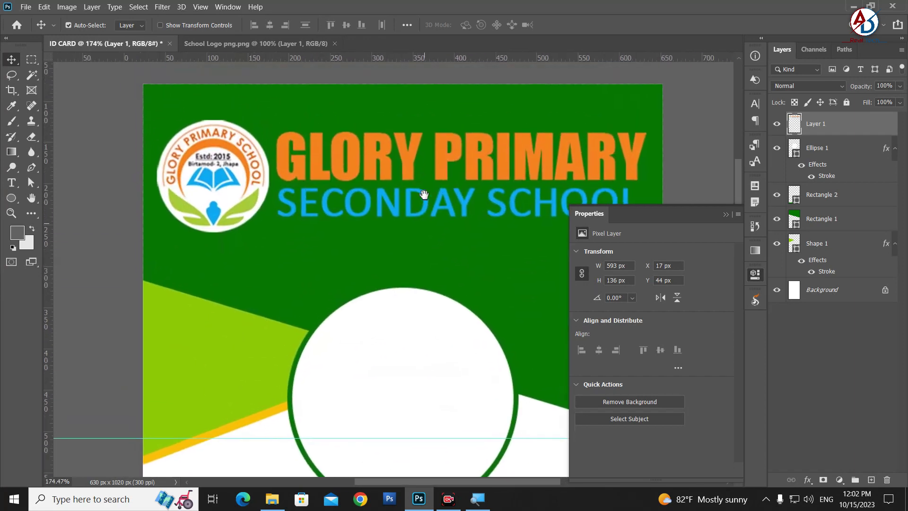
{"action": "scroll", "coordinate": [416, 217], "scroll_direction": "right", "scroll_amount": 2}
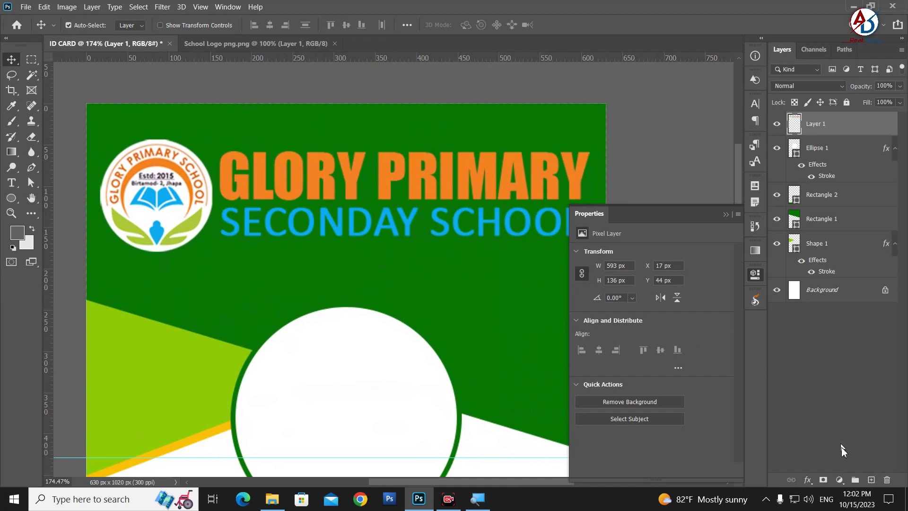
Apply Color Balance (-83, +98, -42) to turn the logo's orange lettering golden yellow
{"action": "left_click", "coordinate": [66, 6]}
{"action": "mouse_move", "coordinate": [85, 35]}
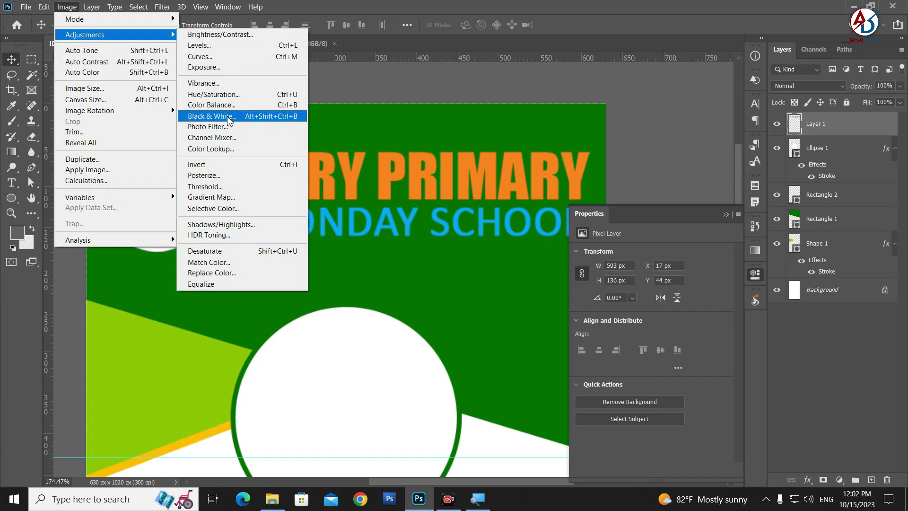
{"action": "left_click", "coordinate": [224, 108]}
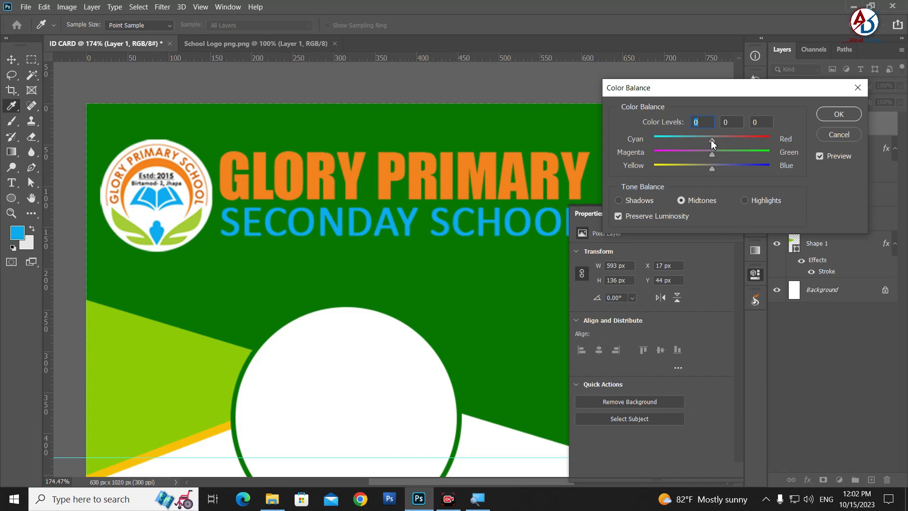
{"action": "left_click_drag", "start_coordinate": [732, 138], "coordinate": [699, 135]}
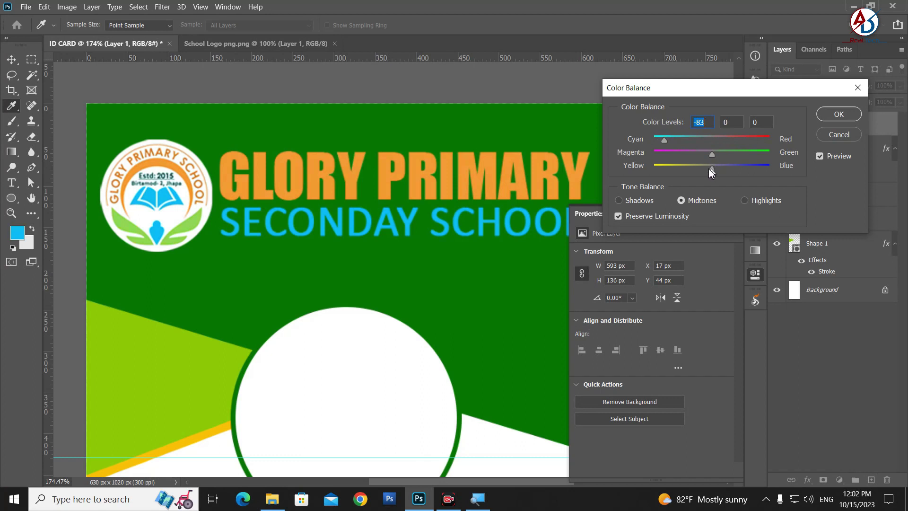
{"action": "mouse_move", "coordinate": [708, 169]}
{"action": "left_mouse_down"}
{"action": "mouse_move", "coordinate": [688, 168]}
{"action": "mouse_move", "coordinate": [740, 157]}
{"action": "left_mouse_up"}
{"action": "left_click", "coordinate": [839, 114]}
{"action": "scroll", "coordinate": [529, 236], "scroll_direction": "down", "scroll_amount": 2}
{"action": "scroll", "coordinate": [496, 234], "scroll_direction": "down", "scroll_amount": 1}
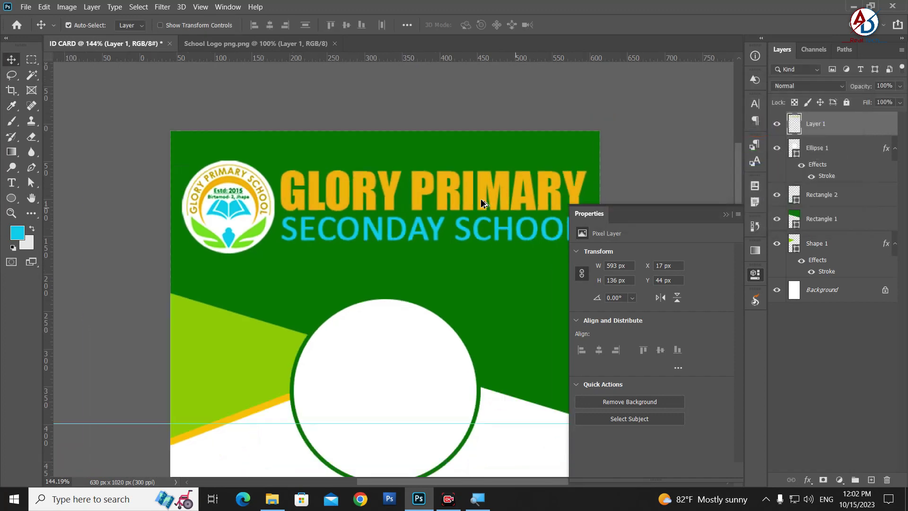
{"action": "scroll", "coordinate": [472, 232], "scroll_direction": "down", "scroll_amount": 5}
{"action": "scroll", "coordinate": [473, 246], "scroll_direction": "down", "scroll_amount": 1}
Add a smaller Calibri Light text line for the registration number beside the photo circle
{"action": "scroll", "coordinate": [416, 239], "scroll_direction": "down", "scroll_amount": 1}
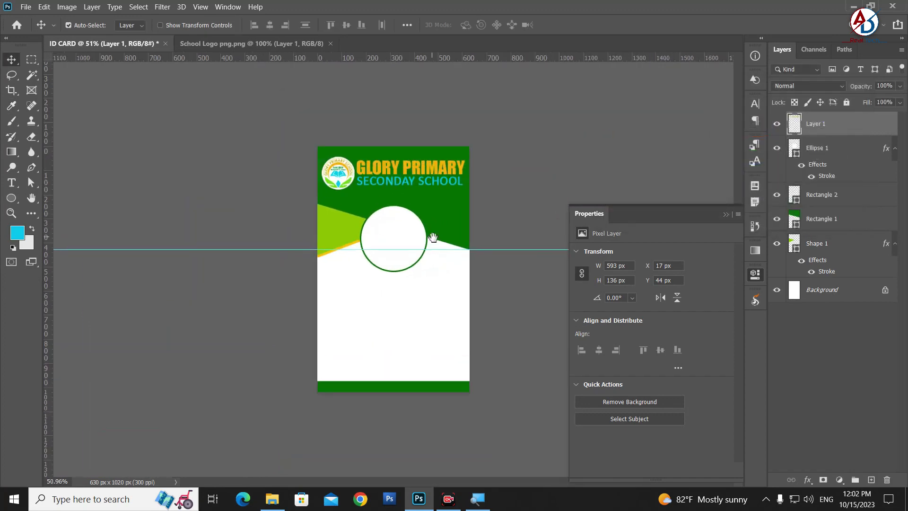
{"action": "scroll", "coordinate": [314, 243], "scroll_direction": "up", "scroll_amount": 1}
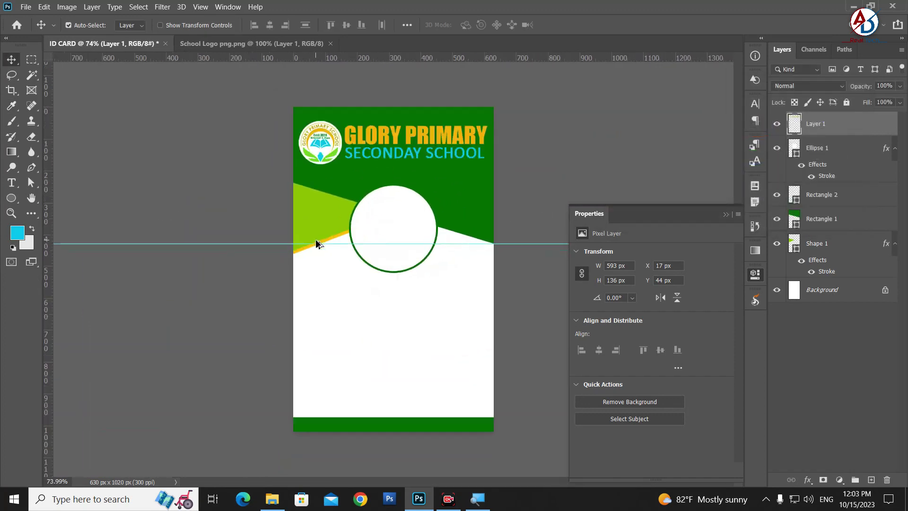
{"action": "scroll", "coordinate": [308, 239], "scroll_direction": "up", "scroll_amount": 2}
{"action": "left_click_drag", "start_coordinate": [308, 239], "coordinate": [257, 456]}
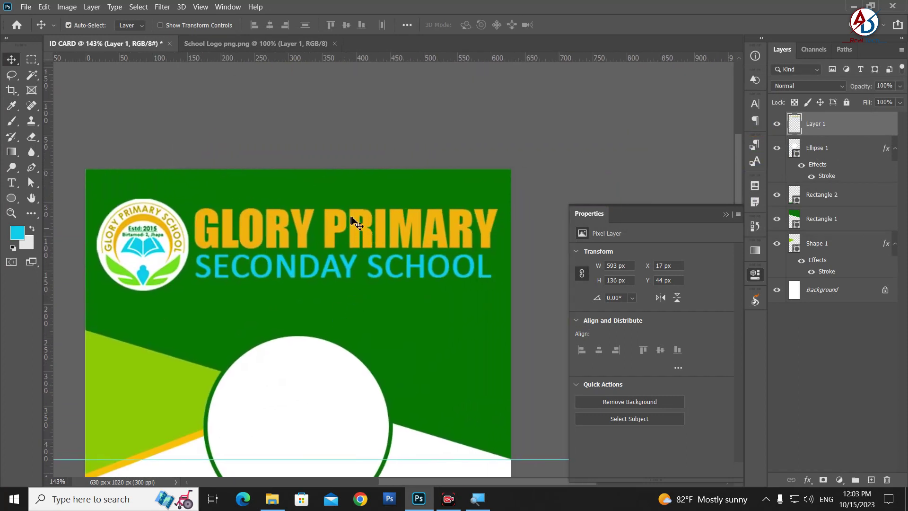
{"action": "left_click", "coordinate": [12, 182]}
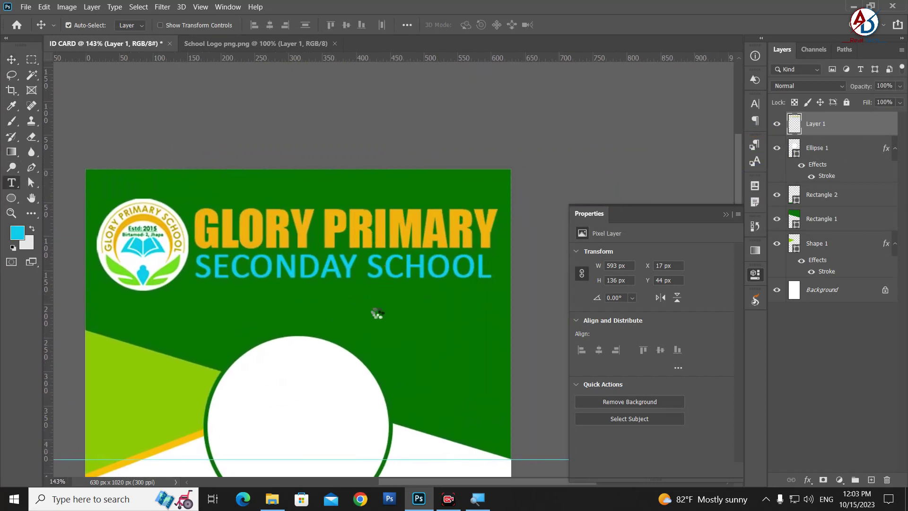
{"action": "left_click", "coordinate": [510, 343]}
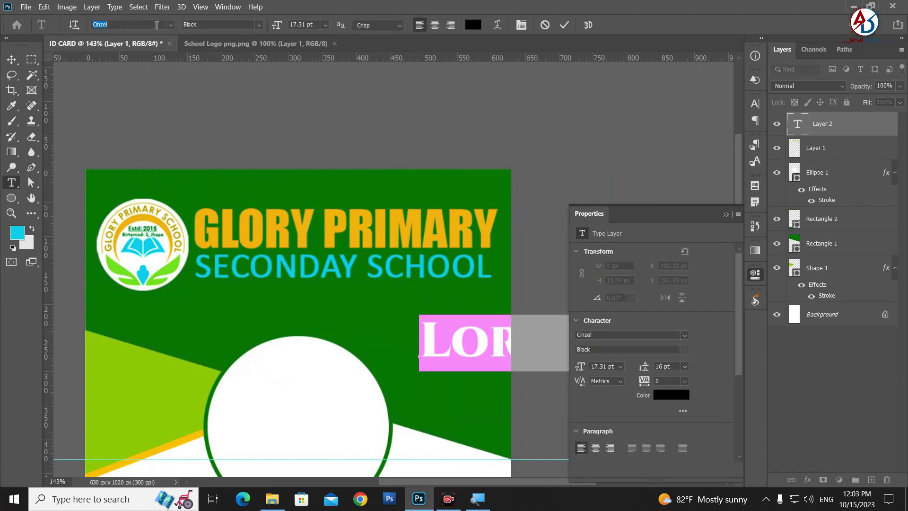
{"action": "type", "text": "cali"}
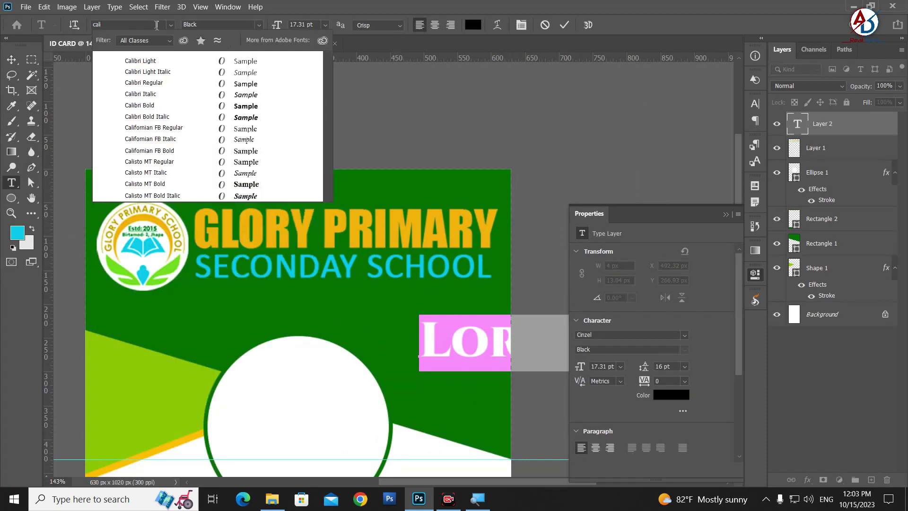
{"action": "left_click", "coordinate": [126, 61]}
{"action": "key", "text": "ctrl+shift+comma"}
{"action": "key", "text": "ctrl+shift+comma"}
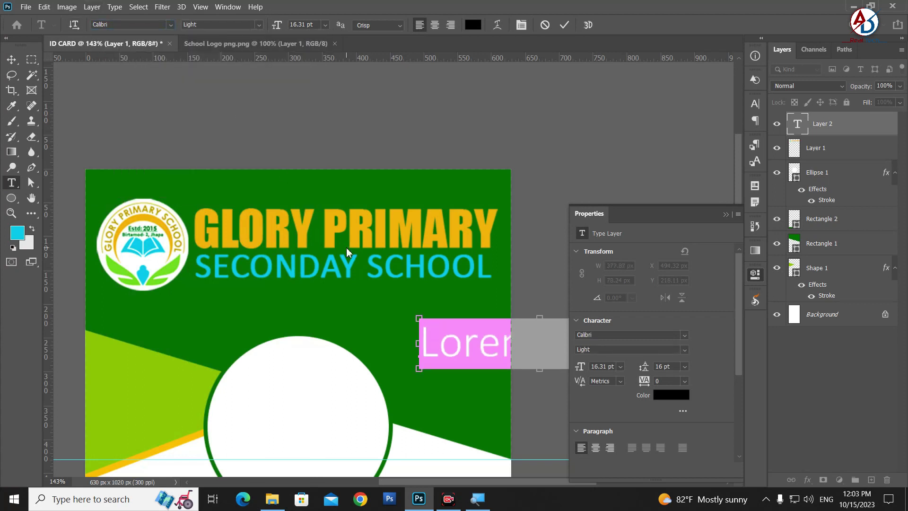
{"action": "key", "text": "ctrl+shift+comma"}
{"action": "key", "text": "ctrl+shift+comma"}
{"action": "key", "text": "ctrl+shift+comma"}
{"action": "key", "text": "ctrl+shift+comma"}
{"action": "key", "text": "ctrl+shift+comma"}
{"action": "key", "text": "ctrl+shift+comma"}
{"action": "key", "text": "ctrl+shift+comma"}
{"action": "key", "text": "ctrl+shift+comma"}
{"action": "key", "text": "ctrl+shift+comma"}
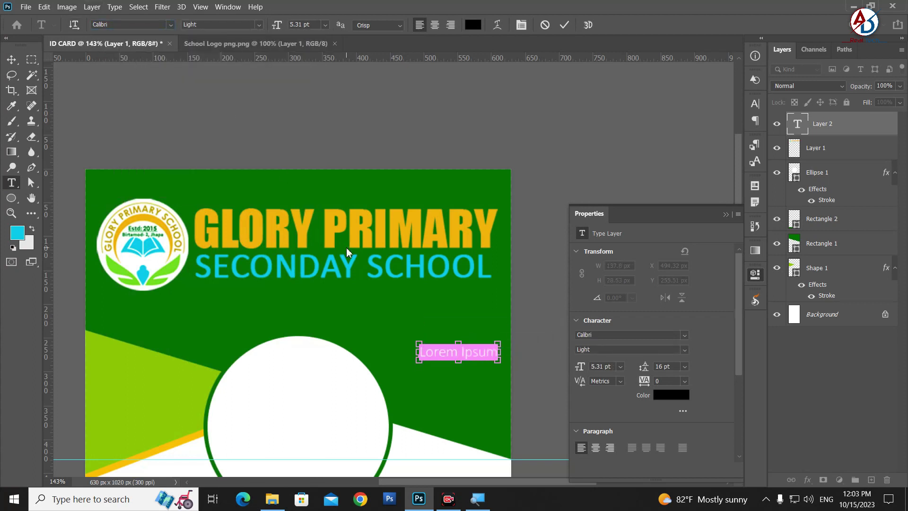
{"action": "key", "text": "ctrl+shift+comma"}
{"action": "key", "text": "ctrl+shift+comma"}
{"action": "type", "text": "R"}
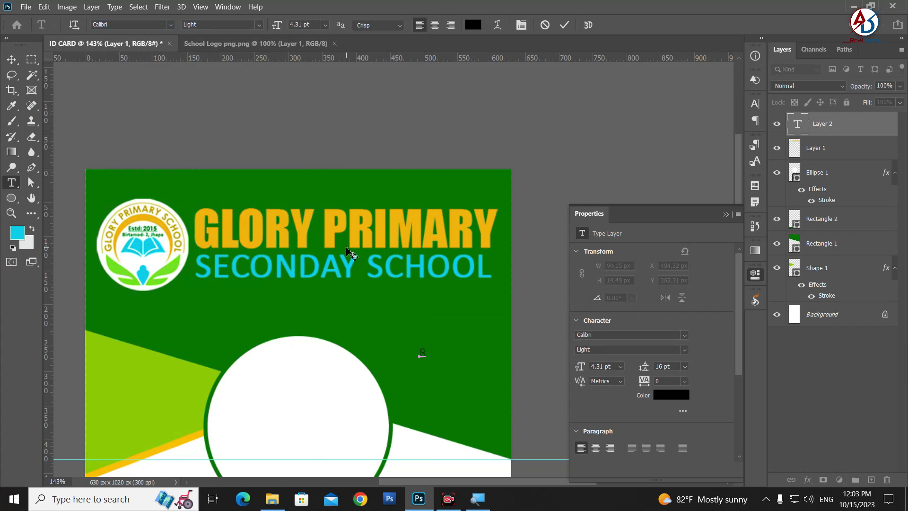
{"action": "type", "text": "e"}
{"action": "type", "text": "gd No. "}
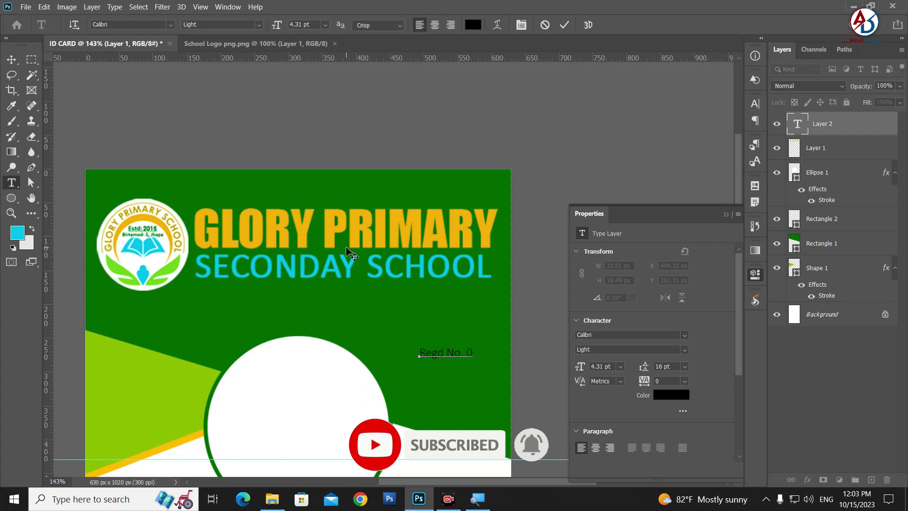
{"action": "type", "text": "4/01/0"}
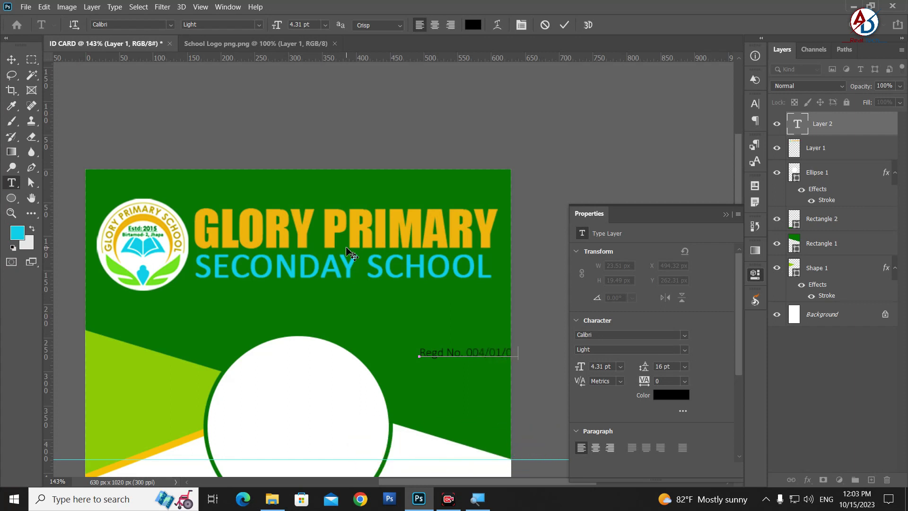
{"action": "left_click", "coordinate": [12, 61]}
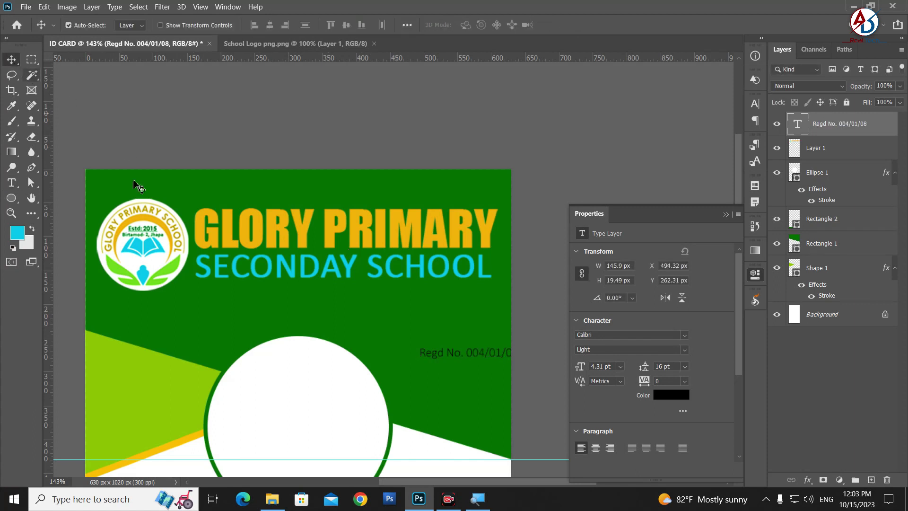
Move the Regd No. 004/01/08 text to the header's top right and make it white
{"action": "left_click_drag", "start_coordinate": [466, 344], "coordinate": [447, 184]}
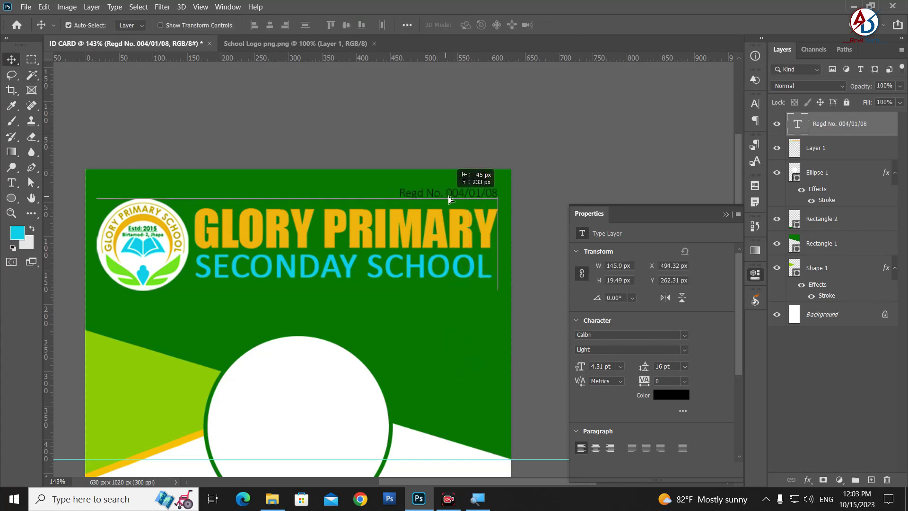
{"action": "left_click", "coordinate": [674, 395]}
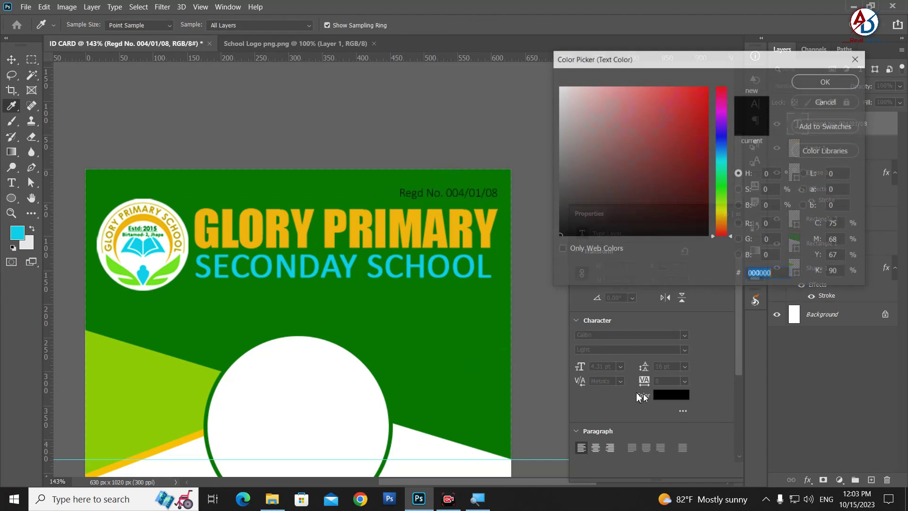
{"action": "left_click", "coordinate": [559, 87]}
{"action": "left_click", "coordinate": [825, 81]}
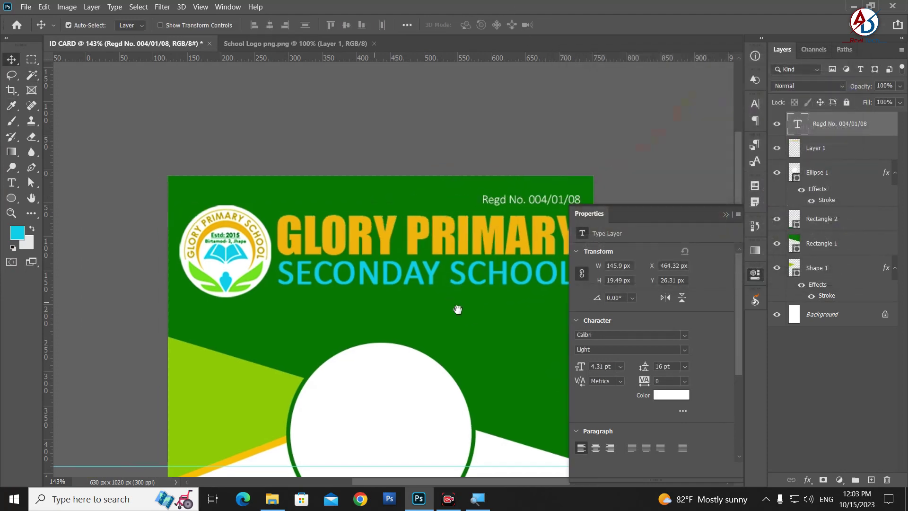
{"action": "left_click_drag", "start_coordinate": [392, 247], "coordinate": [392, 242]}
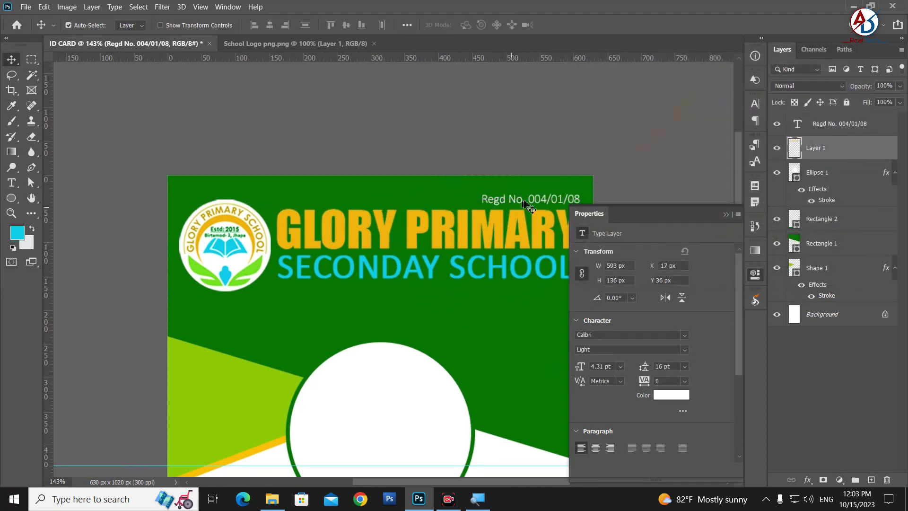
{"action": "left_click_drag", "start_coordinate": [520, 204], "coordinate": [519, 193]}
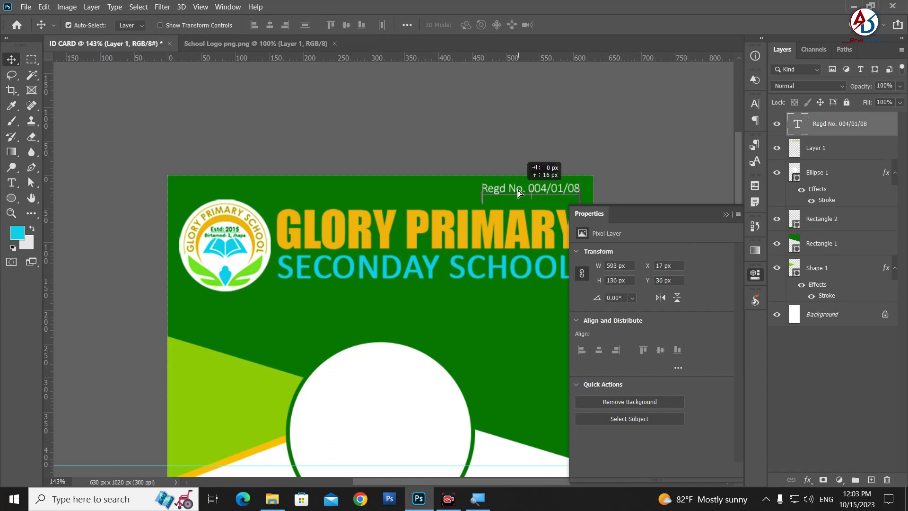
{"action": "scroll", "coordinate": [395, 321], "scroll_direction": "down", "scroll_amount": 5}
{"action": "scroll", "coordinate": [428, 395], "scroll_direction": "down", "scroll_amount": 3, "text": "alt"}
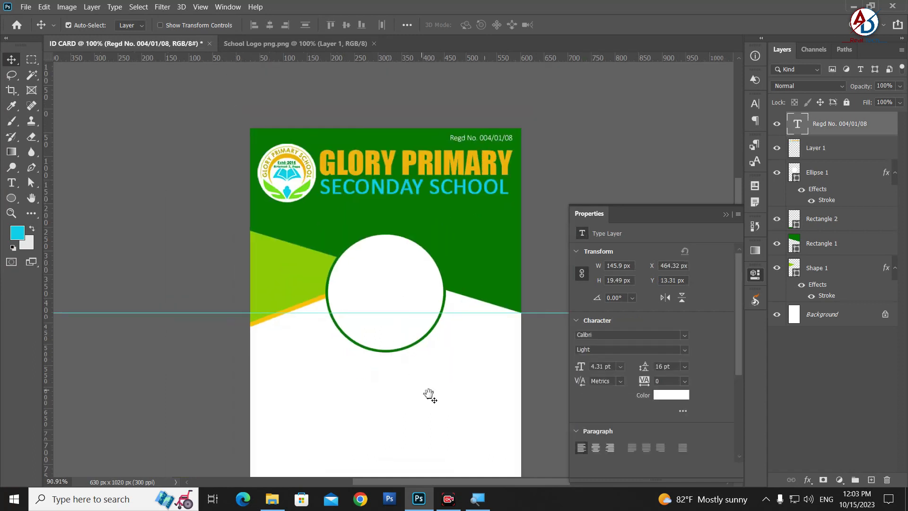
{"action": "mouse_move", "coordinate": [428, 395]}
{"action": "left_mouse_down"}
{"action": "mouse_move", "coordinate": [425, 277]}
{"action": "mouse_move", "coordinate": [439, 355]}
{"action": "left_mouse_up"}
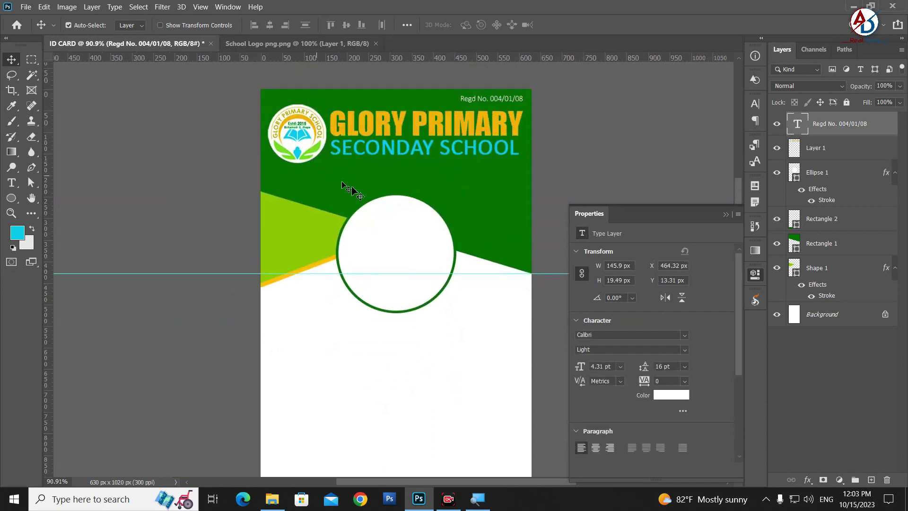
{"action": "scroll", "coordinate": [405, 233], "scroll_direction": "up", "scroll_amount": 2, "text": "alt"}
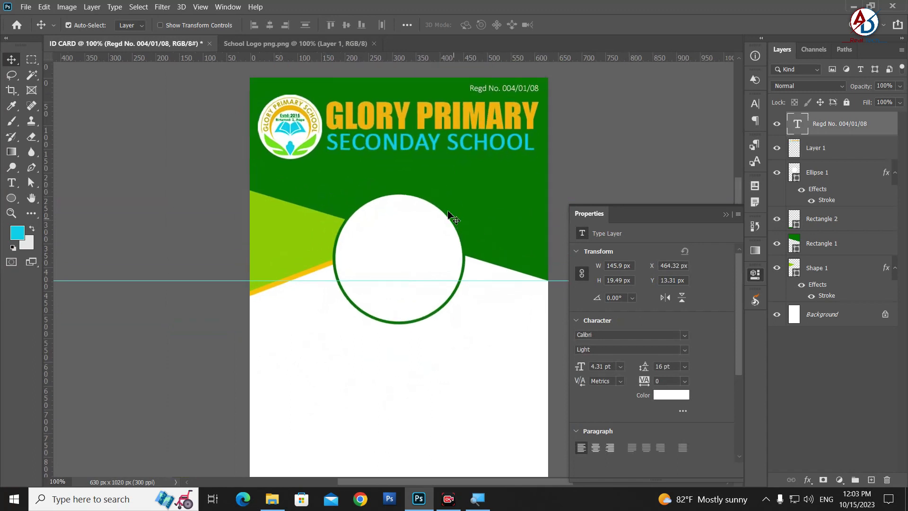
{"action": "scroll", "coordinate": [428, 236], "scroll_direction": "up", "scroll_amount": 2, "text": "alt"}
{"action": "scroll", "coordinate": [450, 308], "scroll_direction": "up", "scroll_amount": 2}
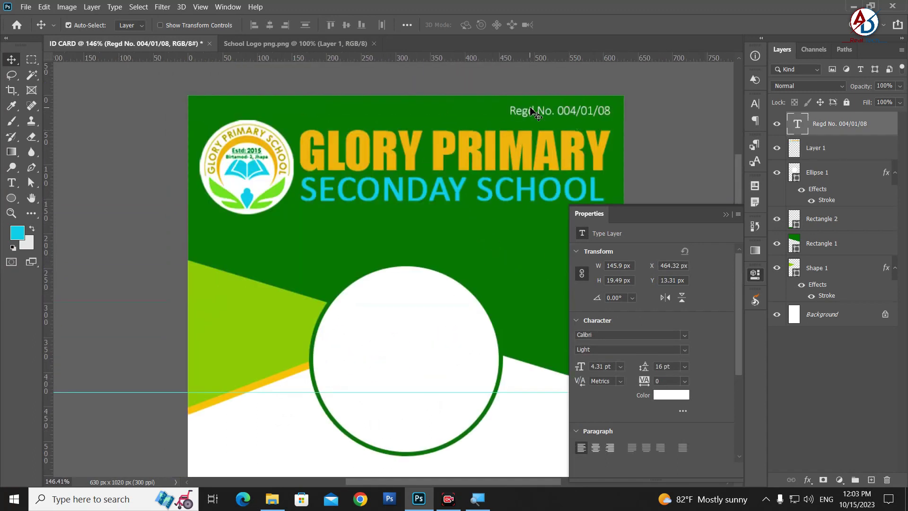
Duplicate the registration text below the school name and edit it into 'Birtamode-4, Jhapa, Nepal'
{"action": "left_click_drag", "start_coordinate": [528, 116], "coordinate": [390, 224]}
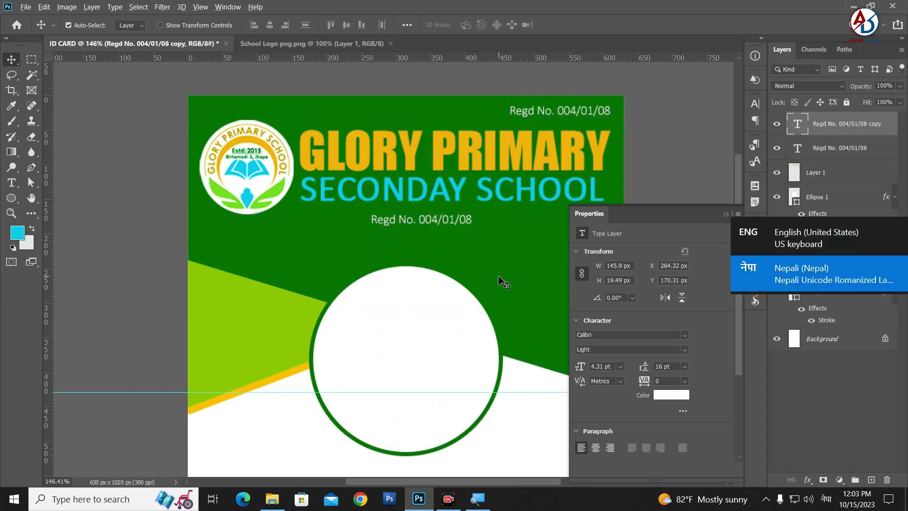
{"action": "key", "text": "alt+shift"}
{"action": "key", "text": "t"}
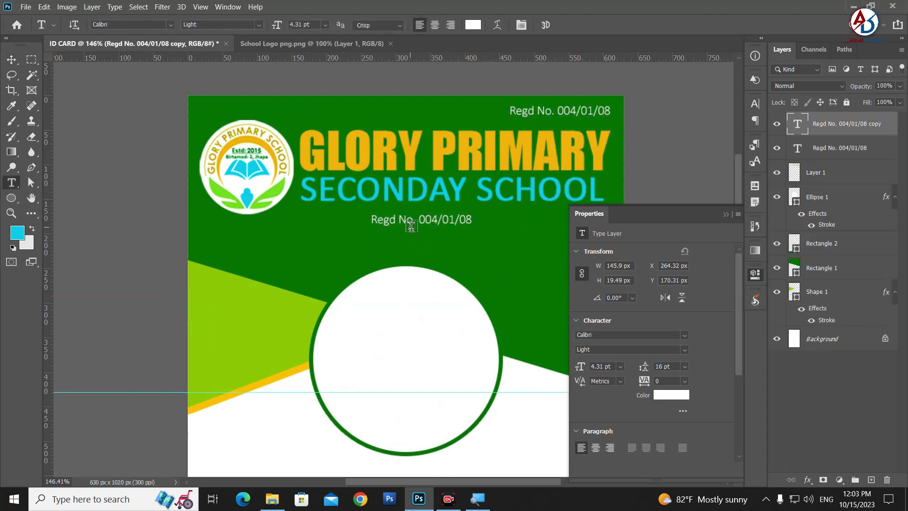
{"action": "left_click", "coordinate": [410, 223]}
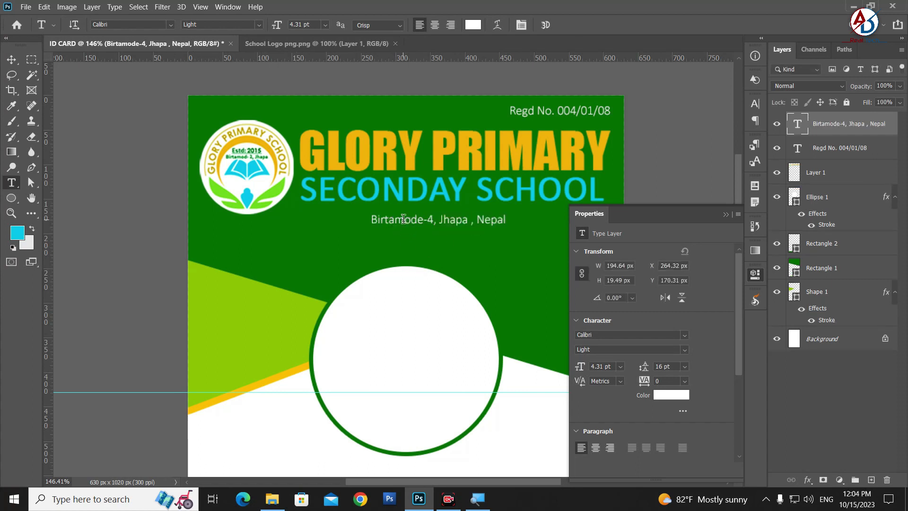
{"action": "left_click", "coordinate": [474, 222]}
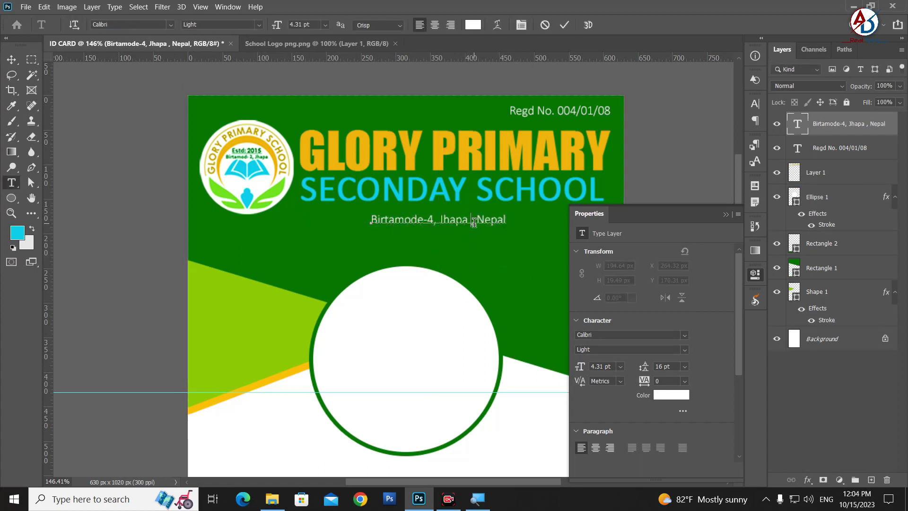
{"action": "key", "text": "BackSpace"}
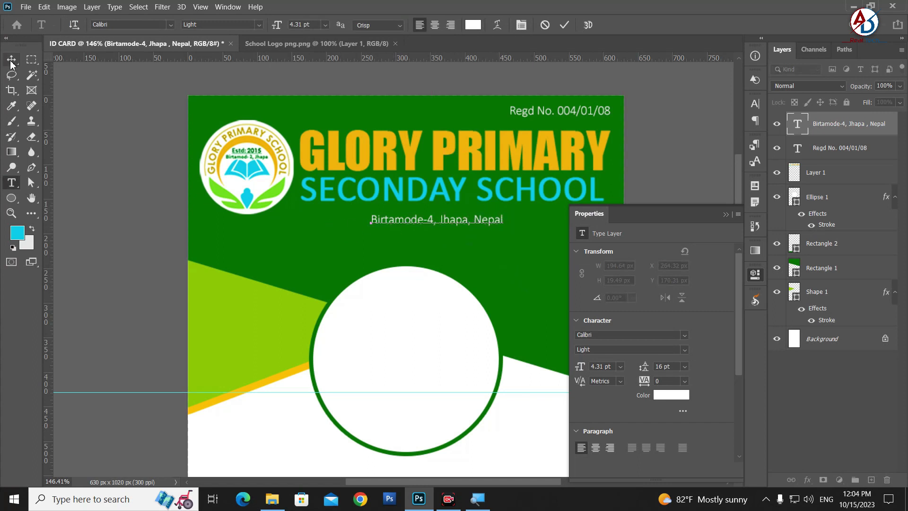
{"action": "left_click", "coordinate": [11, 60]}
Scale the address text up to about 148%
{"action": "key", "text": "ctrl+t"}
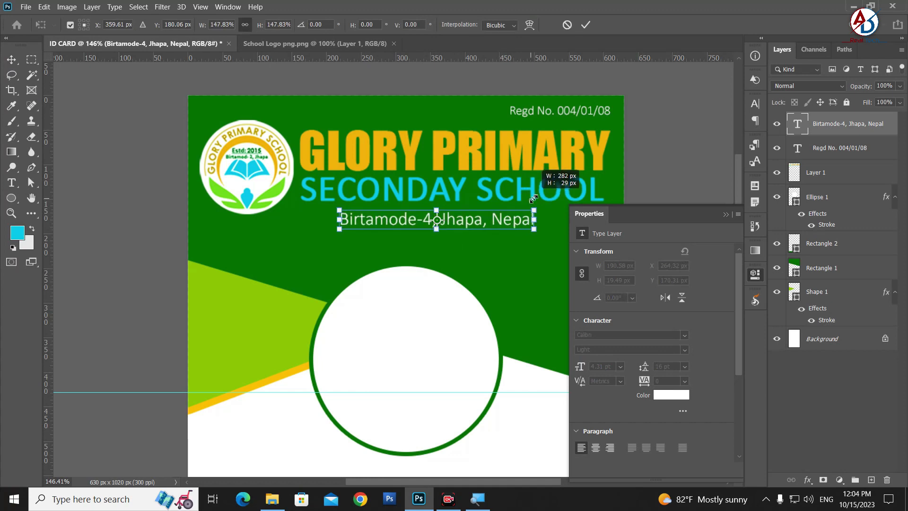
{"action": "mouse_move", "coordinate": [503, 214]}
{"action": "left_mouse_down"}
{"action": "mouse_move", "coordinate": [536, 209]}
{"action": "mouse_move", "coordinate": [499, 218]}
{"action": "left_mouse_up"}
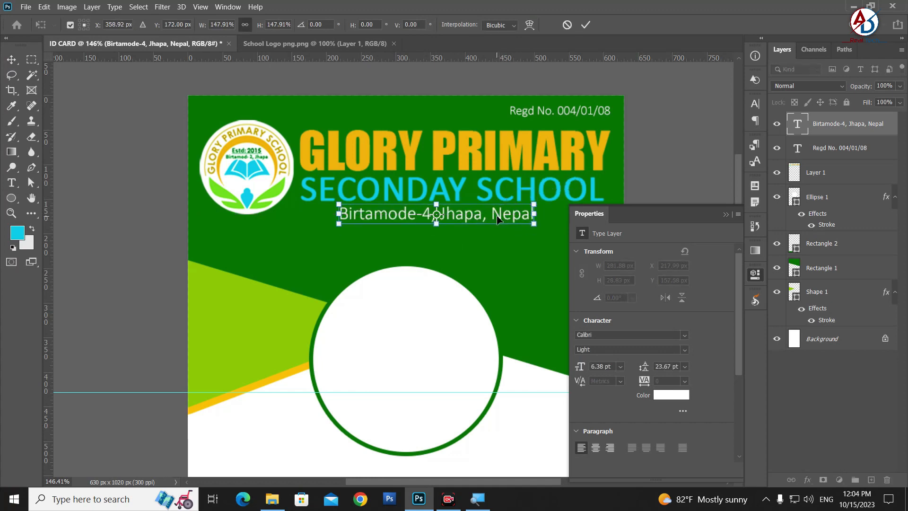
{"action": "key", "text": "Return"}
{"action": "scroll", "coordinate": [468, 256], "scroll_direction": "down", "scroll_amount": 3}
{"action": "scroll", "coordinate": [507, 279], "scroll_direction": "down", "scroll_amount": 1}
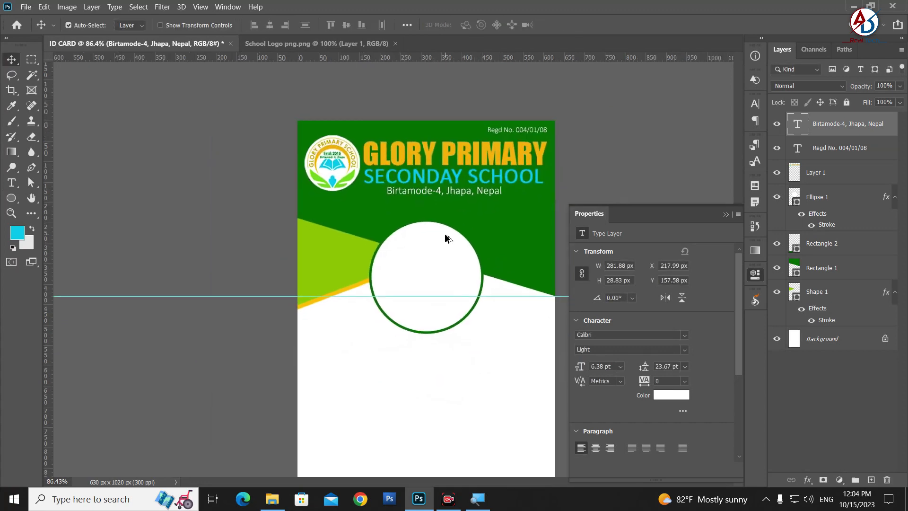
{"action": "scroll", "coordinate": [444, 246], "scroll_direction": "down", "scroll_amount": 3}
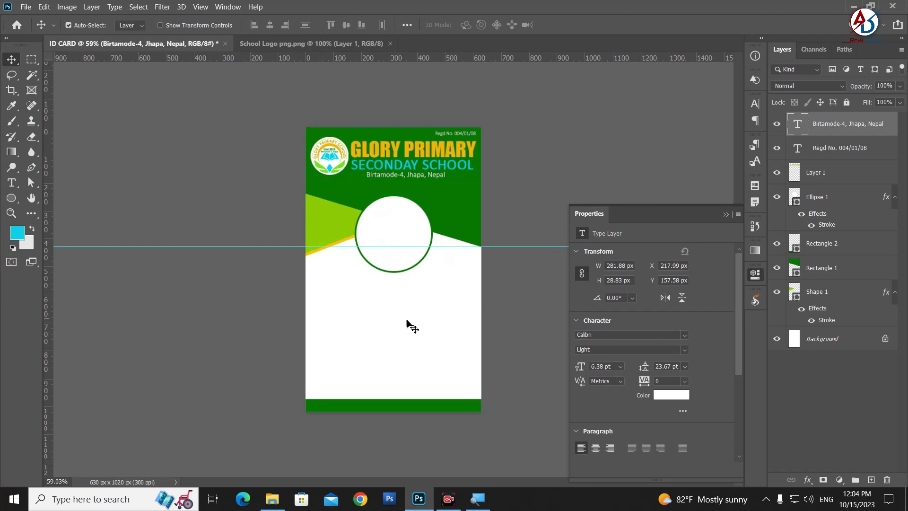
Move the horizontal guide up slightly and clear the layer selection
{"action": "left_click_drag", "start_coordinate": [407, 248], "coordinate": [408, 239]}
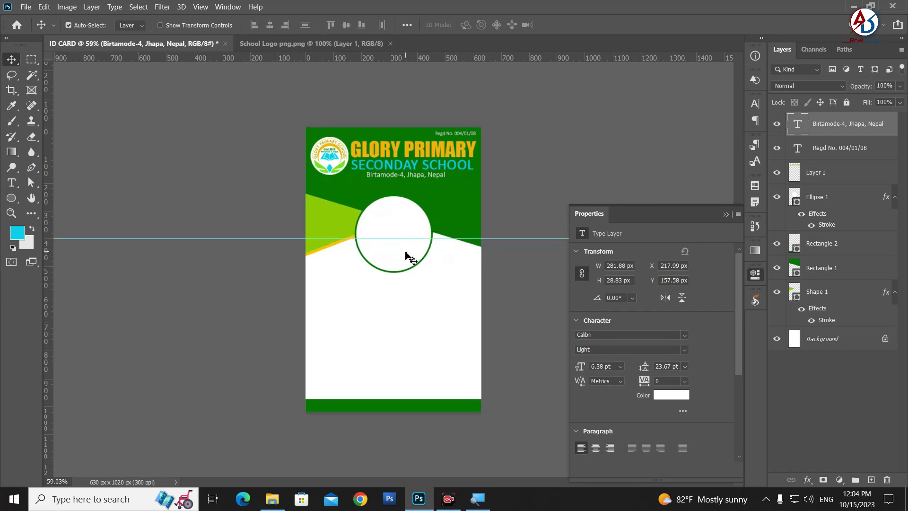
{"action": "key", "text": "z"}
{"action": "key", "text": "v"}
{"action": "left_click", "coordinate": [439, 320]}
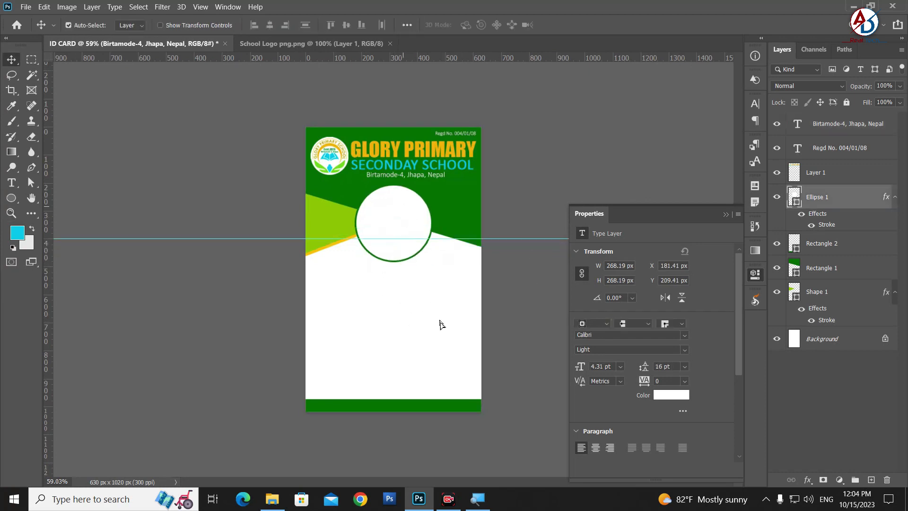
{"action": "scroll", "coordinate": [411, 324], "scroll_direction": "up", "scroll_amount": 3}
Draw a wide rectangle bar just below the photo circle
{"action": "left_click_drag", "start_coordinate": [437, 321], "coordinate": [442, 306]}
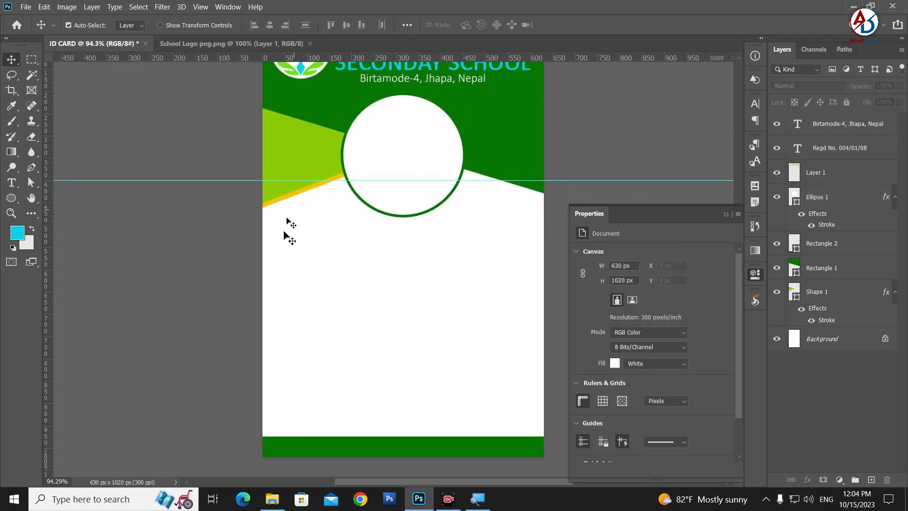
{"action": "left_click", "coordinate": [12, 197]}
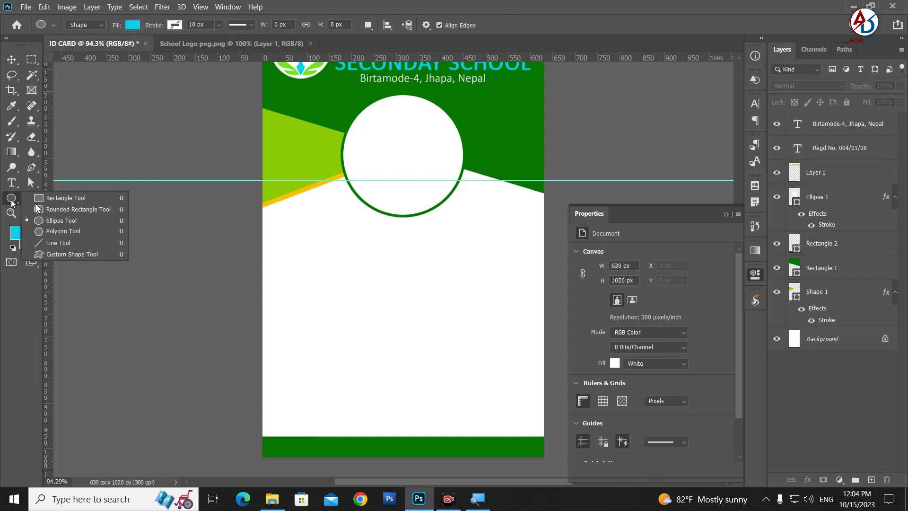
{"action": "left_click", "coordinate": [77, 201]}
{"action": "left_click_drag", "start_coordinate": [289, 222], "coordinate": [528, 256]}
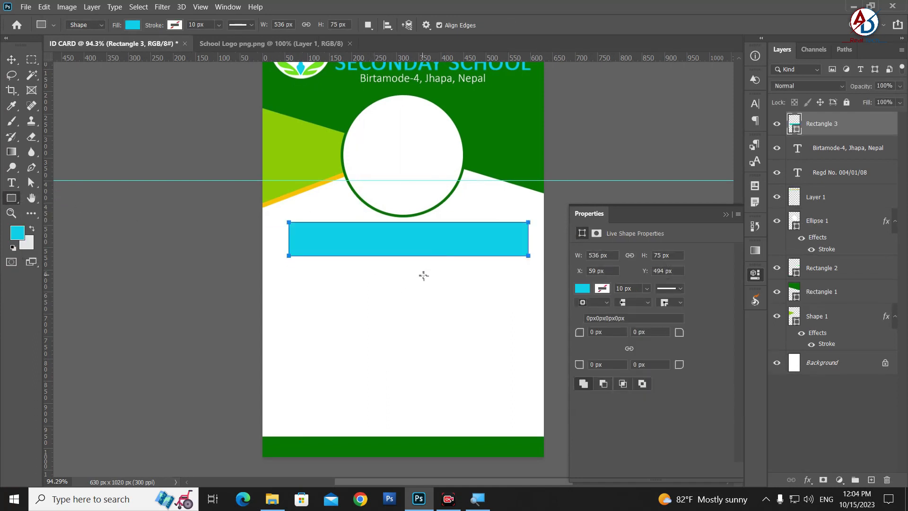
{"action": "key", "text": "v"}
{"action": "left_click_drag", "start_coordinate": [426, 249], "coordinate": [425, 254]}
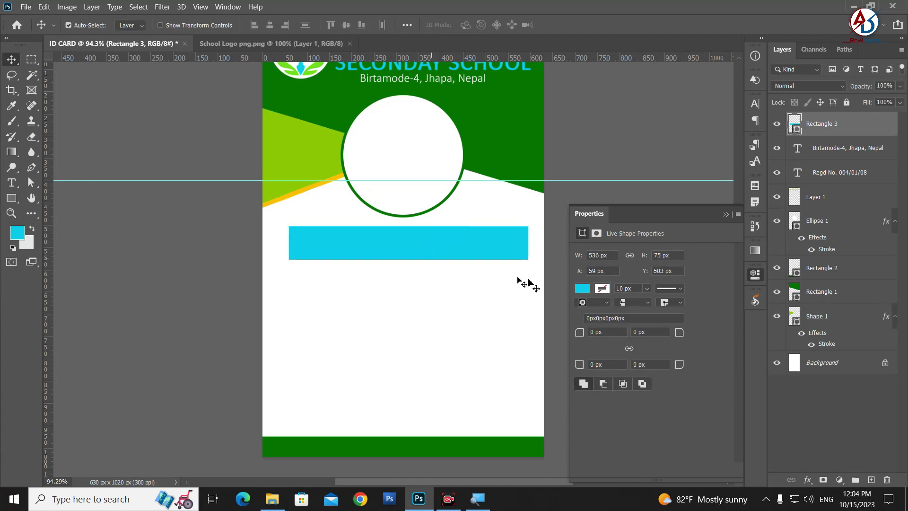
Fill the bar with deep maroon #8c013c
{"action": "left_click", "coordinate": [583, 288]}
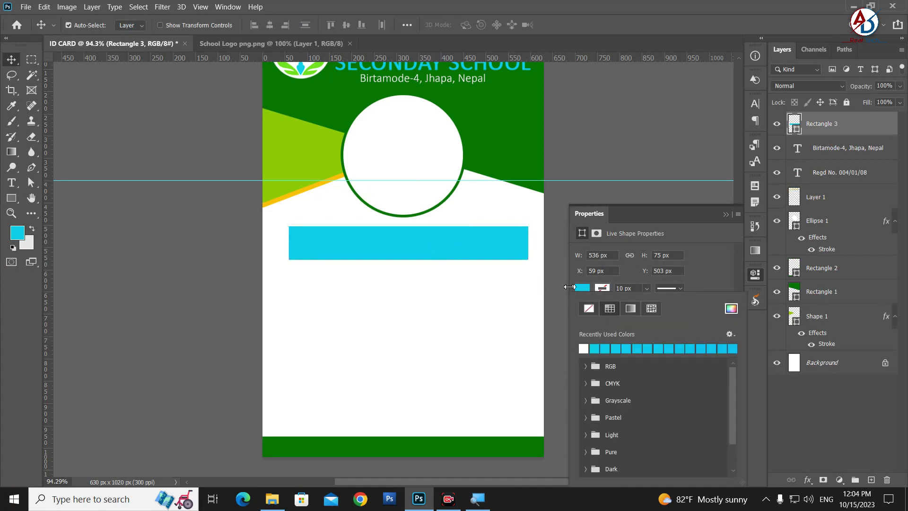
{"action": "left_click", "coordinate": [730, 308]}
{"action": "left_click_drag", "start_coordinate": [720, 108], "coordinate": [719, 93]}
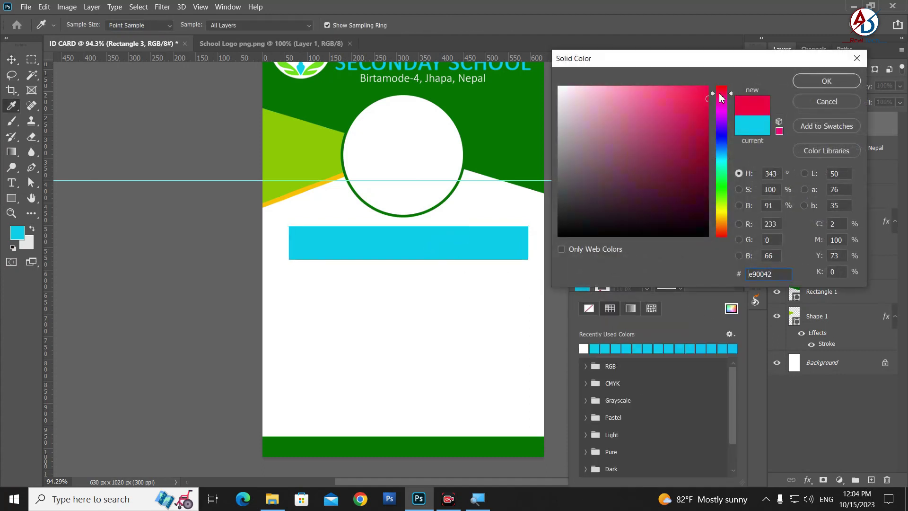
{"action": "left_click", "coordinate": [706, 124]}
{"action": "mouse_move", "coordinate": [711, 132]}
{"action": "left_mouse_down"}
{"action": "mouse_move", "coordinate": [707, 146]}
{"action": "mouse_move", "coordinate": [721, 96]}
{"action": "left_mouse_up"}
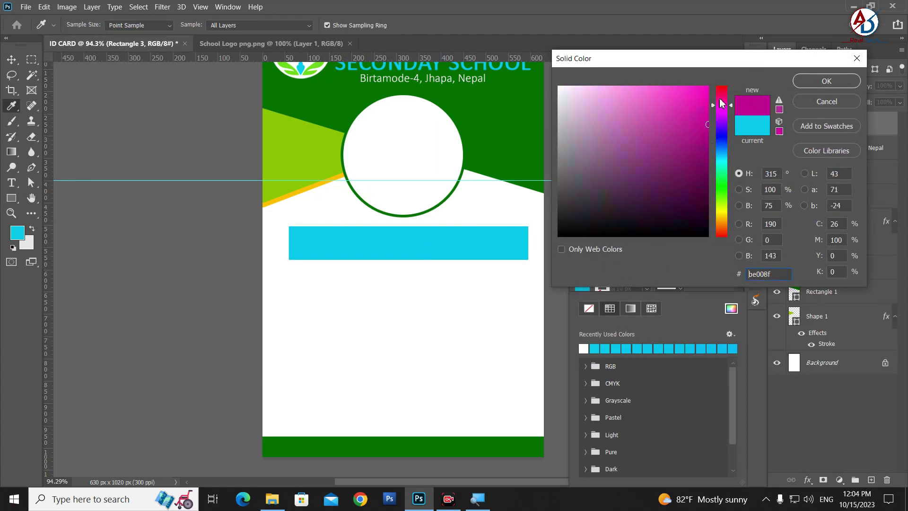
{"action": "left_click", "coordinate": [709, 155]}
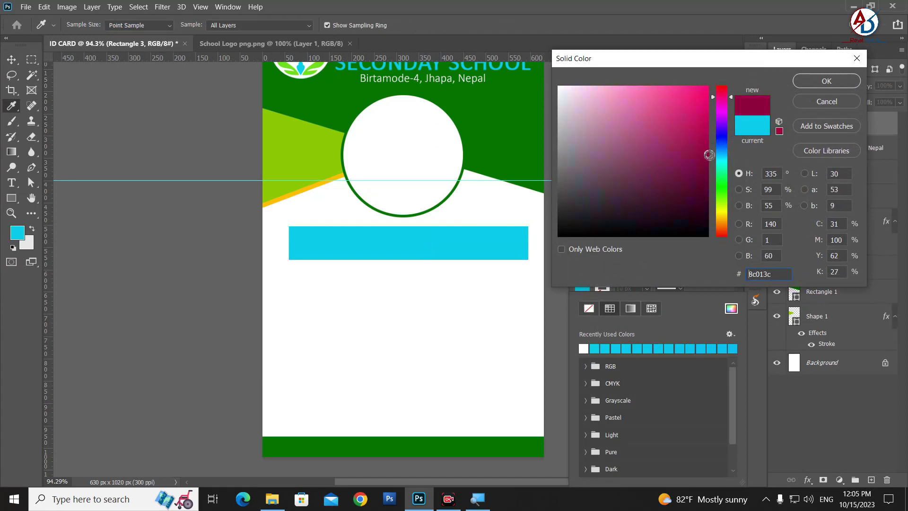
{"action": "left_click", "coordinate": [810, 81]}
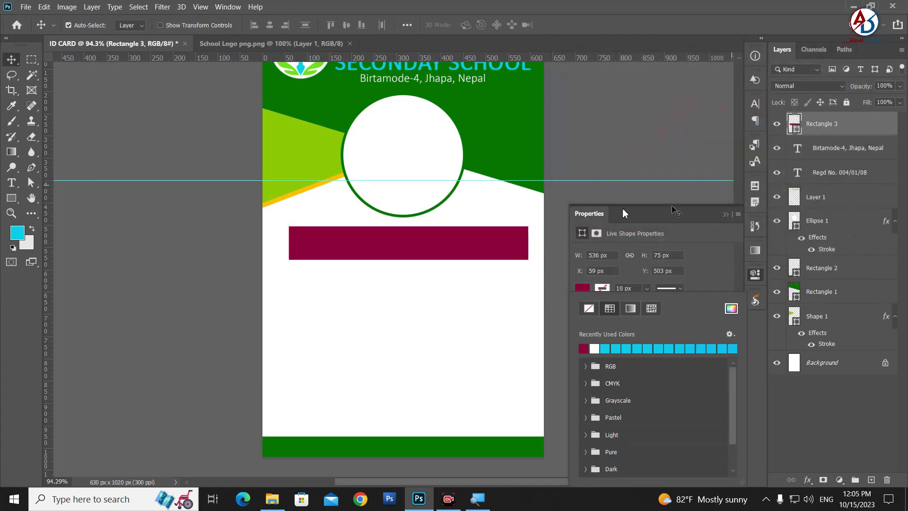
{"action": "left_click", "coordinate": [410, 379]}
{"action": "scroll", "coordinate": [459, 381], "scroll_direction": "up", "scroll_amount": 2}
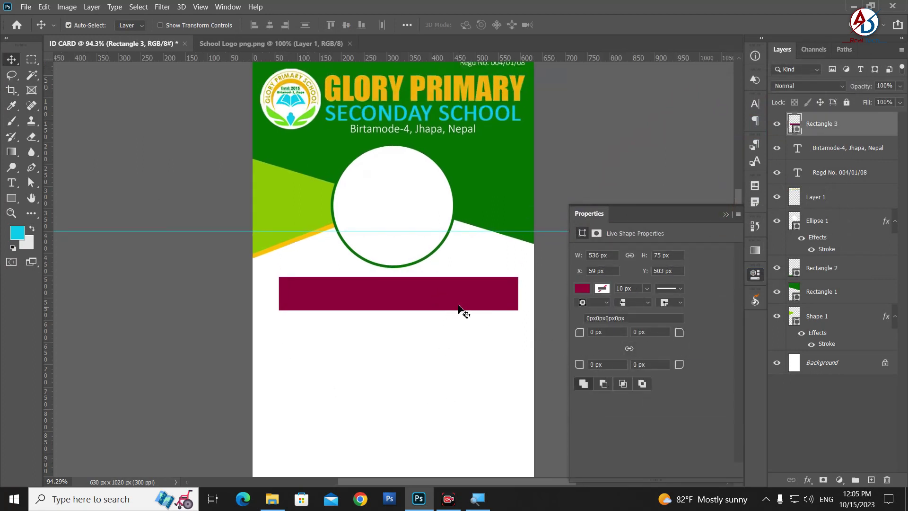
Centre the maroon bar horizontally on the card
{"action": "key", "text": "ctrl+a"}
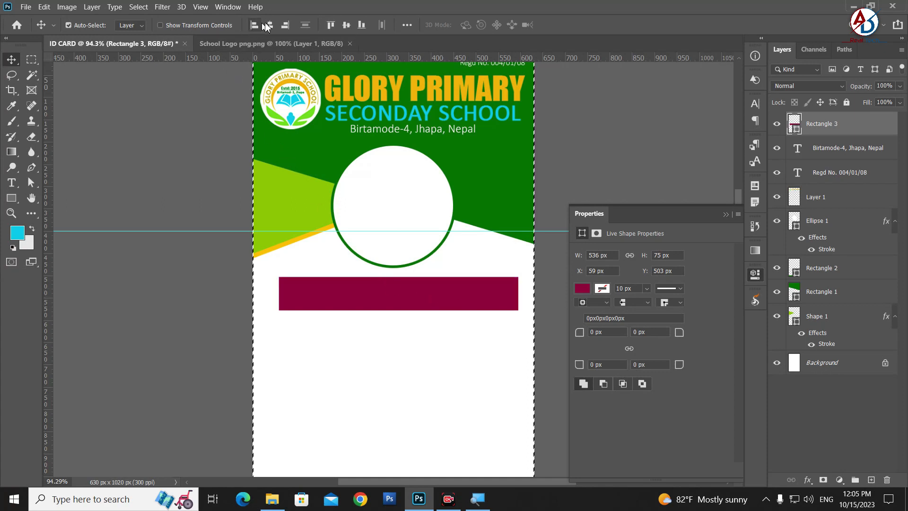
{"action": "left_click", "coordinate": [270, 25]}
{"action": "key", "text": "ctrl+d"}
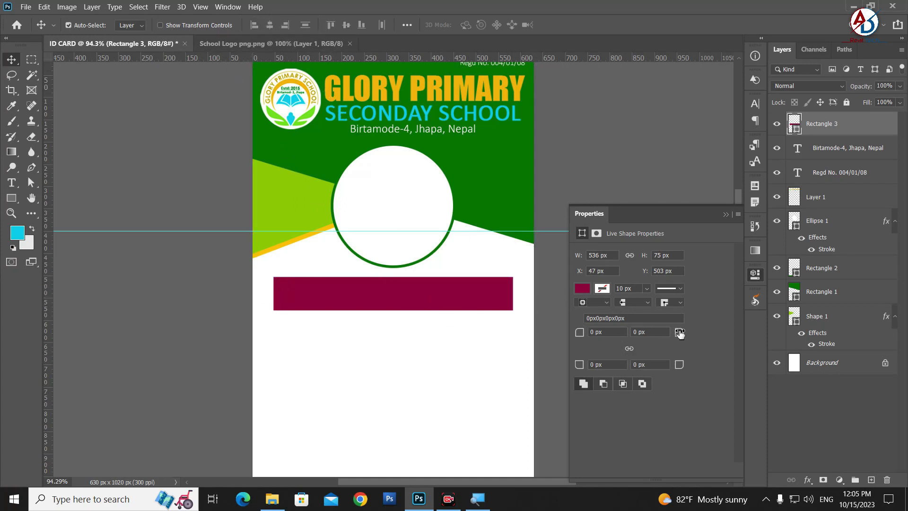
Round the bar's top-right and bottom-left corners with a 50 px radius
{"action": "type", "text": "5"}
{"action": "type", "text": "0"}
{"action": "key", "text": "Tab"}
{"action": "type", "text": "50"}
{"action": "key", "text": "Tab"}
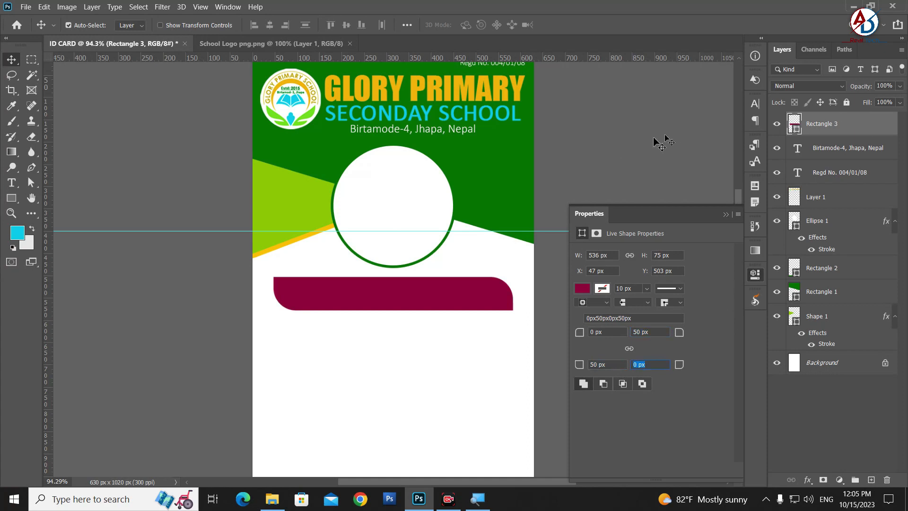
{"action": "left_click", "coordinate": [335, 287]}
{"action": "mouse_move", "coordinate": [450, 369]}
{"action": "left_mouse_down"}
{"action": "mouse_move", "coordinate": [486, 337]}
{"action": "mouse_move", "coordinate": [521, 328]}
{"action": "left_mouse_up"}
{"action": "left_click", "coordinate": [726, 214]}
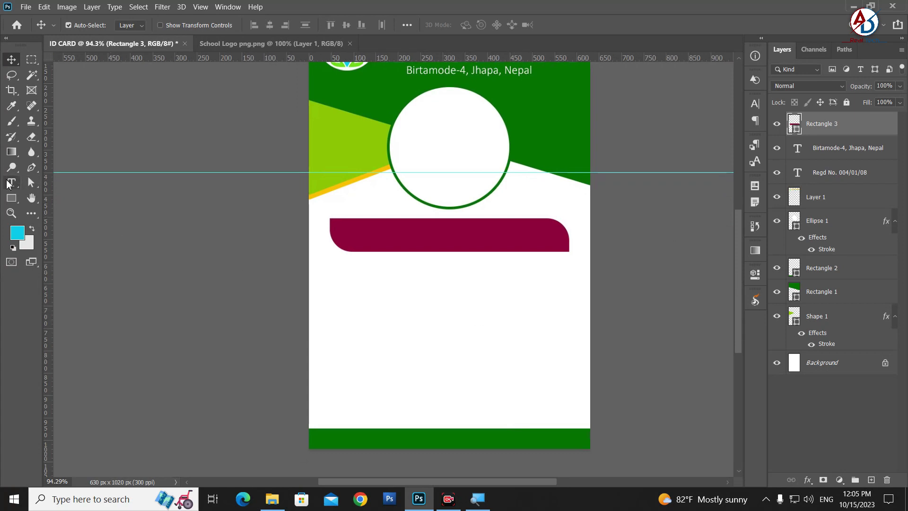
{"action": "left_click", "coordinate": [11, 182]}
Start a new text line below the bar, coloured with maroon sampled from the bar
{"action": "left_click", "coordinate": [350, 336]}
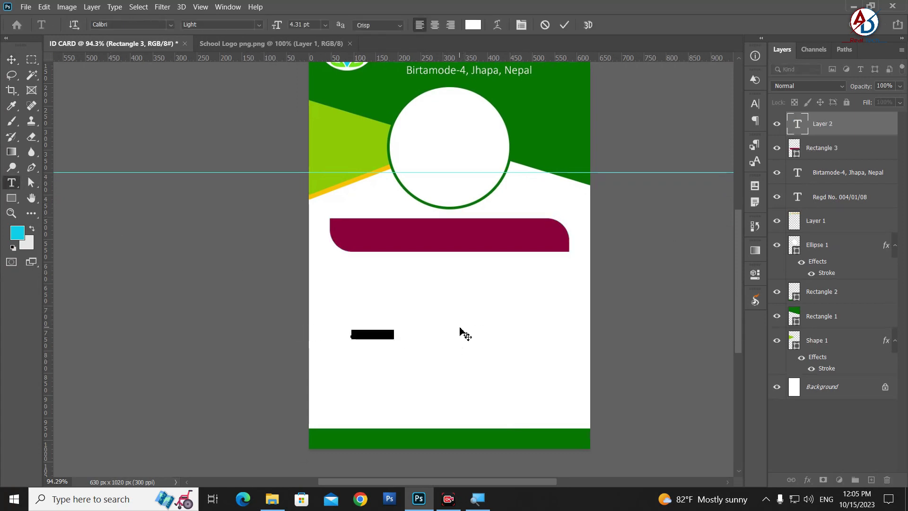
{"action": "key", "text": "BackSpace"}
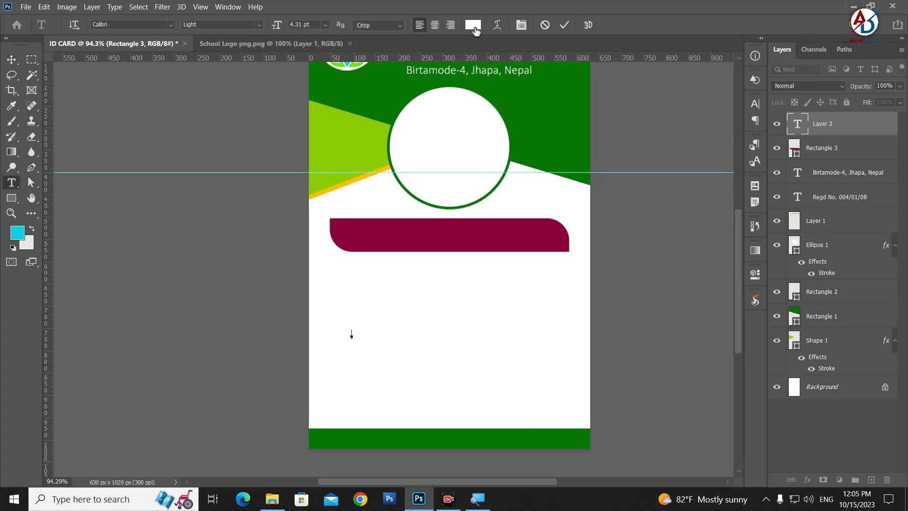
{"action": "left_click", "coordinate": [474, 26]}
{"action": "left_click", "coordinate": [466, 240]}
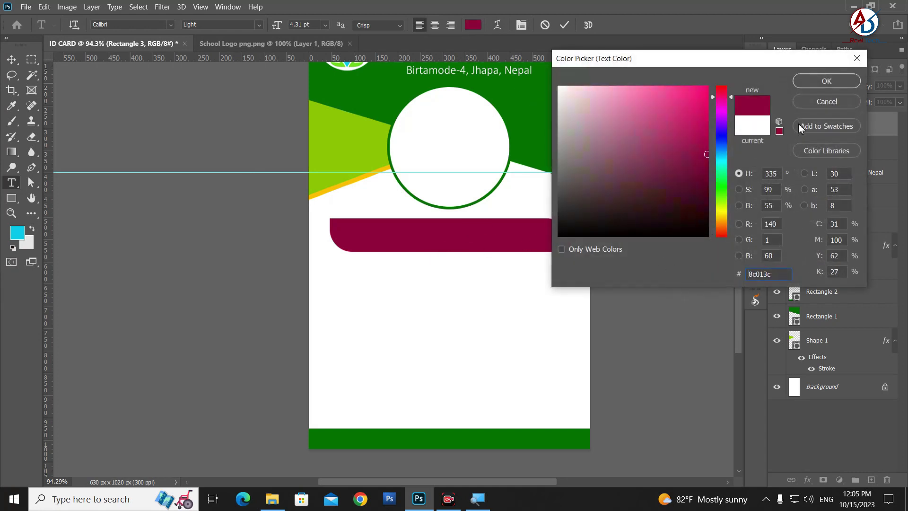
{"action": "left_click", "coordinate": [809, 82]}
{"action": "type", "text": "Student id card"}
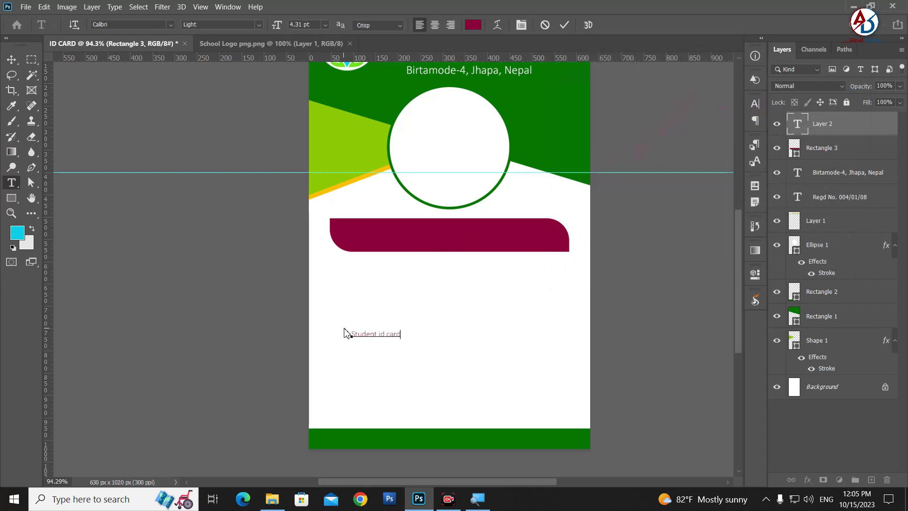
Format the STUDENT ID CARD text as Impact, All Caps, 14 pt
{"action": "key", "text": "ctrl+a"}
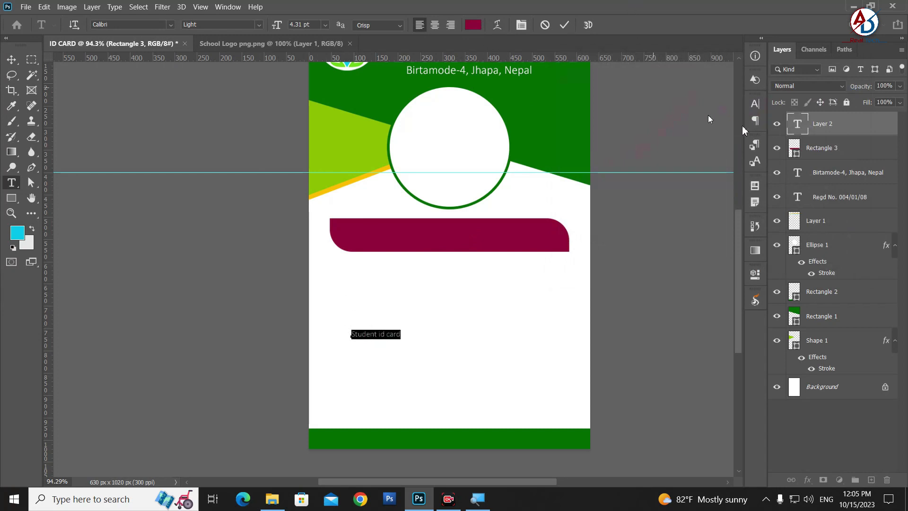
{"action": "left_click", "coordinate": [755, 103]}
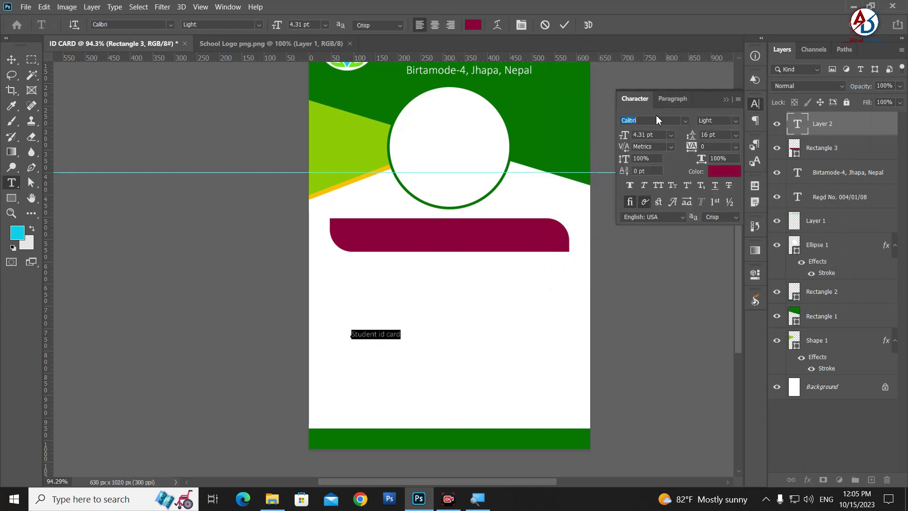
{"action": "type", "text": "ima"}
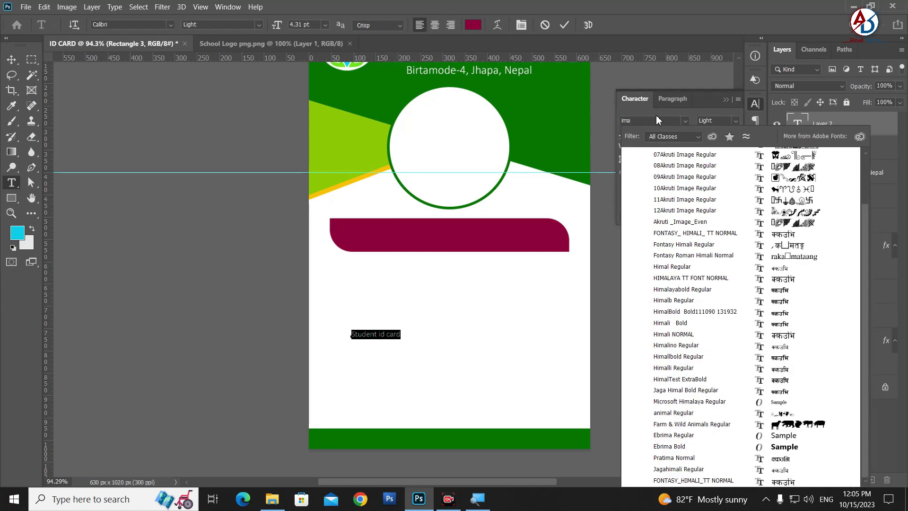
{"action": "type", "text": "Impact"}
{"action": "key", "text": "Return"}
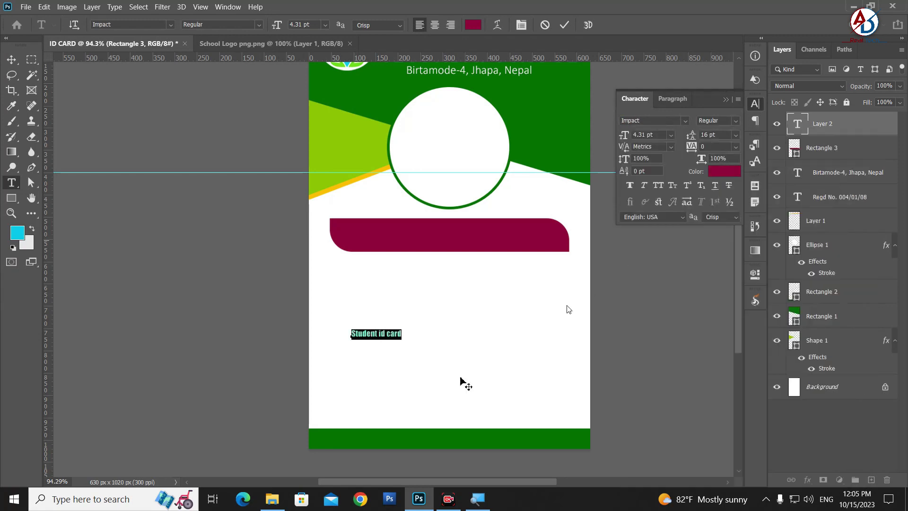
{"action": "left_click", "coordinate": [658, 186]}
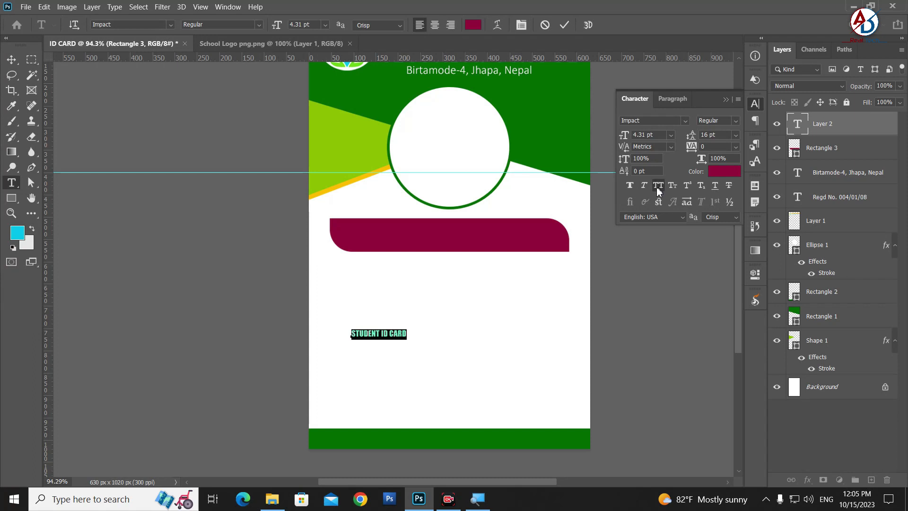
{"action": "left_click", "coordinate": [671, 139]}
{"action": "left_click", "coordinate": [672, 229]}
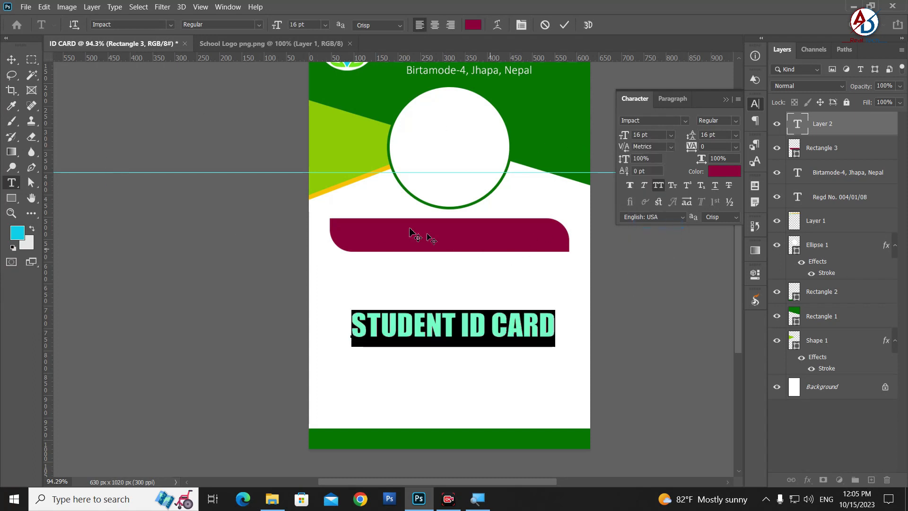
{"action": "left_click", "coordinate": [671, 135]}
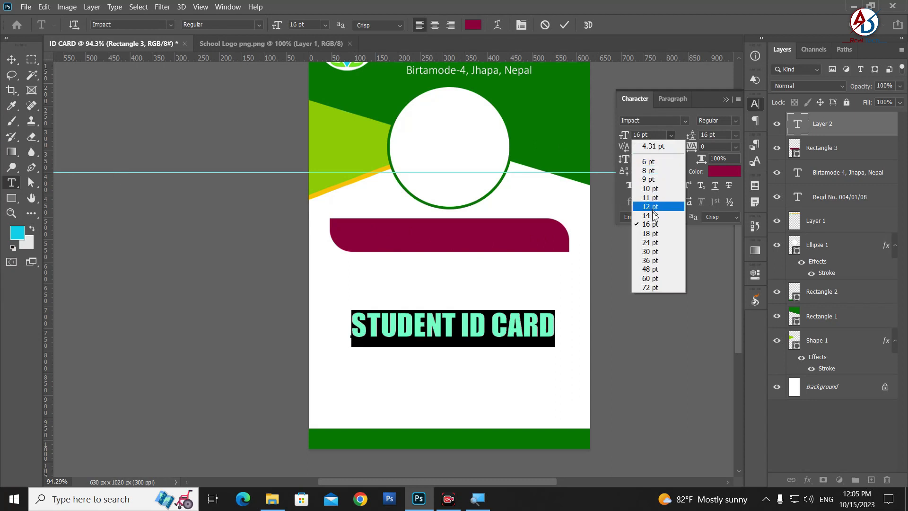
{"action": "left_click", "coordinate": [652, 206]}
Move the text onto the maroon bar, make it white (ffffff), and centre it horizontally
{"action": "left_click", "coordinate": [11, 60]}
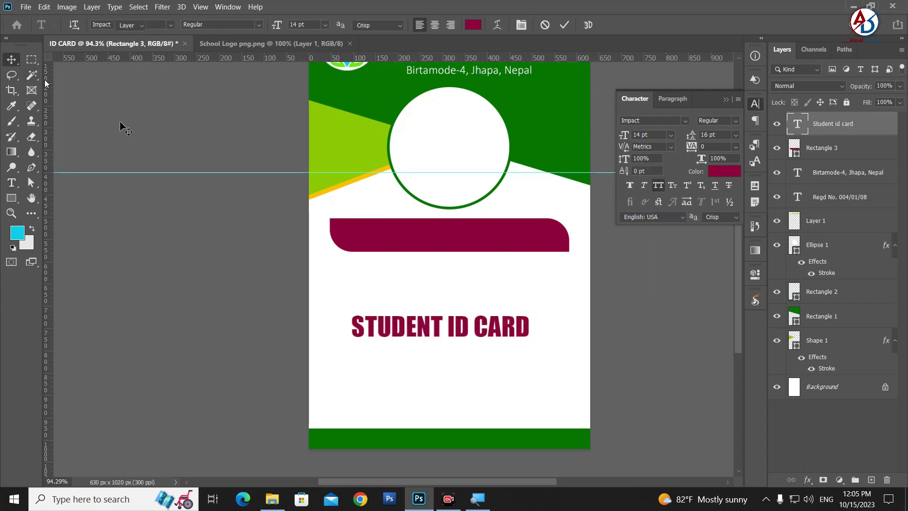
{"action": "mouse_move", "coordinate": [432, 334]}
{"action": "left_mouse_down"}
{"action": "mouse_move", "coordinate": [453, 269]}
{"action": "mouse_move", "coordinate": [478, 238]}
{"action": "left_mouse_up"}
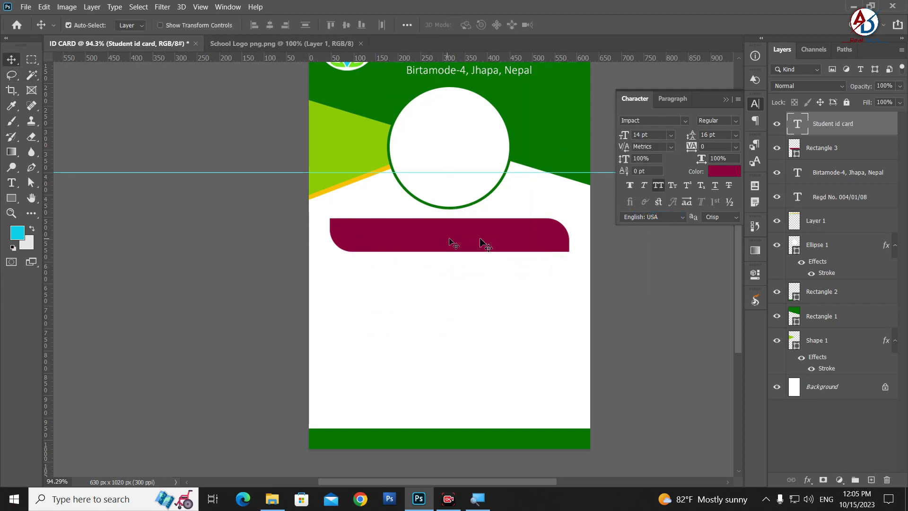
{"action": "left_click", "coordinate": [724, 171]}
{"action": "type", "text": "ffffff"}
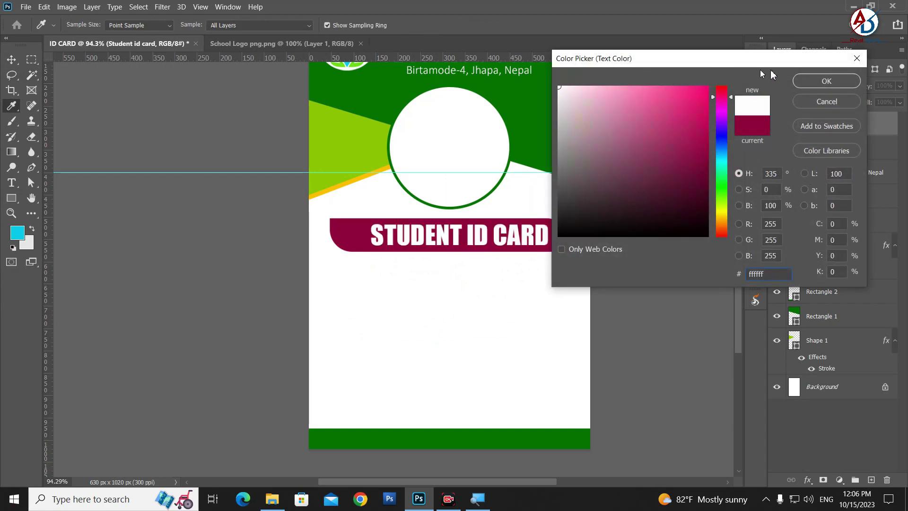
{"action": "left_click", "coordinate": [809, 80]}
{"action": "scroll", "coordinate": [520, 359], "scroll_direction": "left", "scroll_amount": 2}
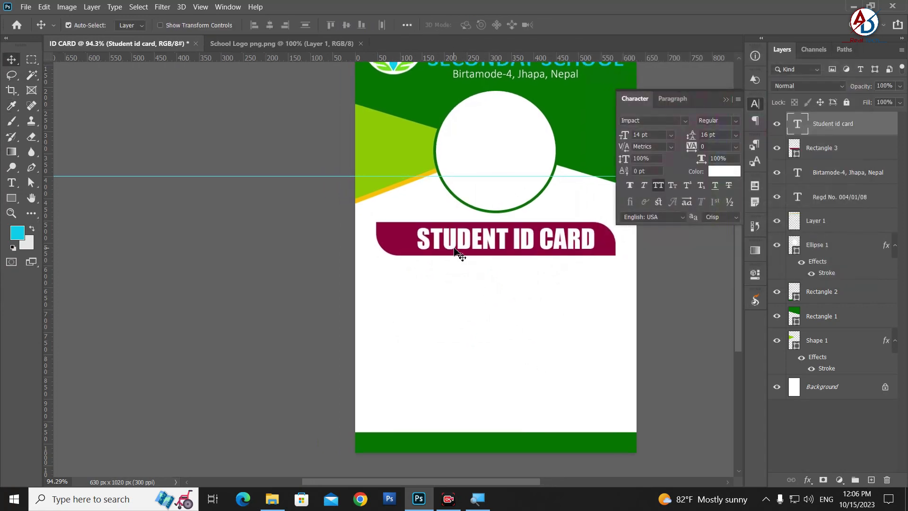
{"action": "left_click_drag", "start_coordinate": [457, 252], "coordinate": [457, 251]}
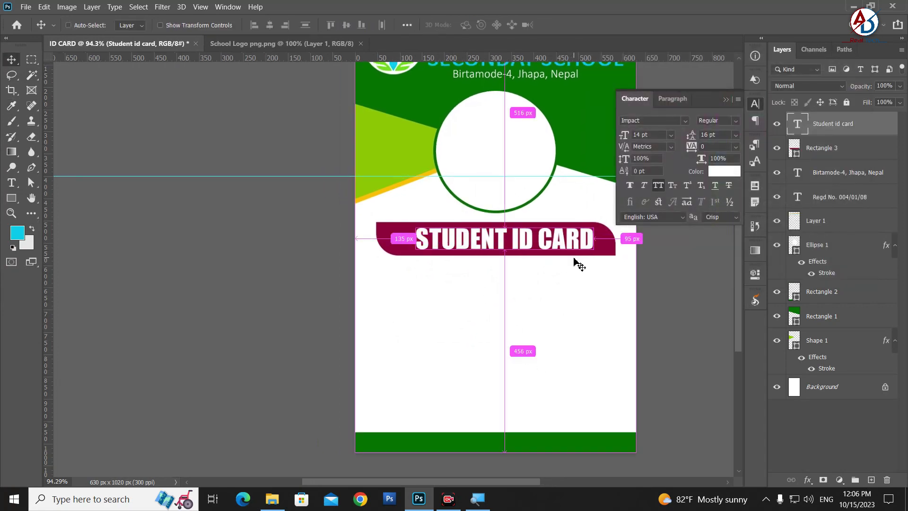
Free Transform the STUDENT ID CARD text slightly larger and nudge it into place
{"action": "key", "text": "ctrl+t"}
{"action": "left_click_drag", "start_coordinate": [415, 228], "coordinate": [392, 221]}
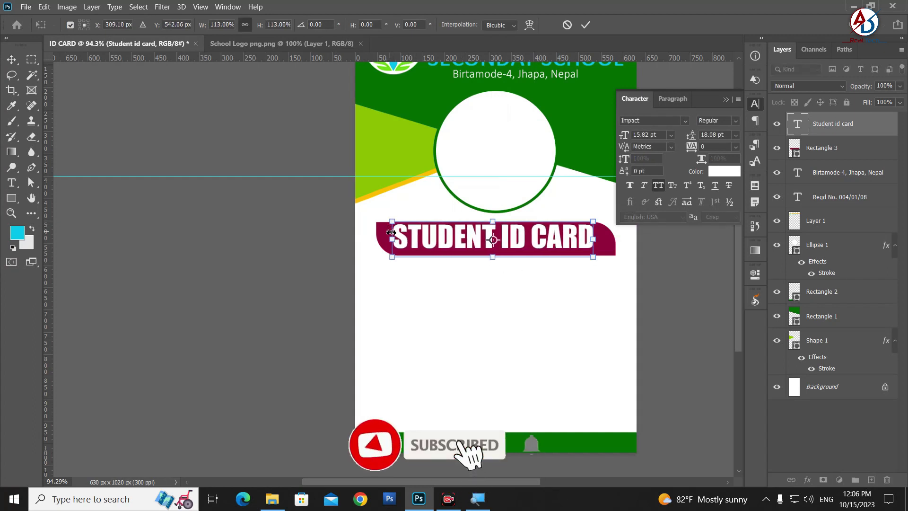
{"action": "key", "text": "Right"}
{"action": "key", "text": "Right"}
{"action": "key", "text": "Right"}
{"action": "key", "text": "Down"}
{"action": "key", "text": "Down"}
{"action": "key", "text": "Right"}
{"action": "key", "text": "Right"}
{"action": "key", "text": "Right"}
{"action": "key", "text": "Down"}
{"action": "key", "text": "Down"}
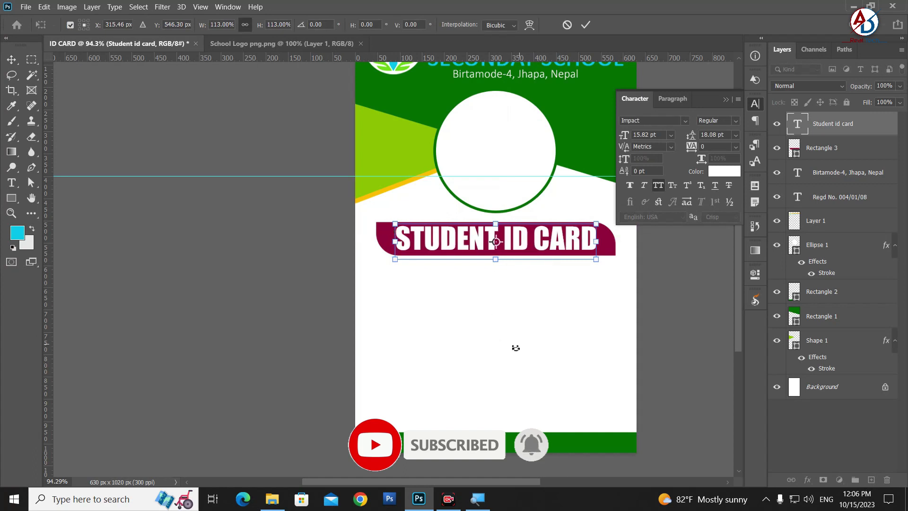
{"action": "key", "text": "Return"}
Bring the photo circle back into view and select the circle layer
{"action": "scroll", "coordinate": [539, 324], "scroll_direction": "up", "scroll_amount": 2}
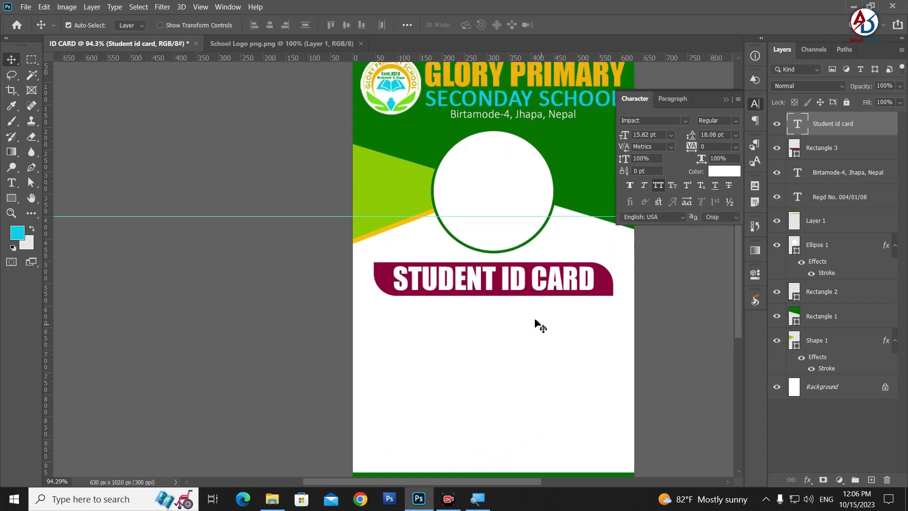
{"action": "scroll", "coordinate": [538, 324], "scroll_direction": "down", "scroll_amount": 3}
{"action": "scroll", "coordinate": [538, 322], "scroll_direction": "up", "scroll_amount": 1}
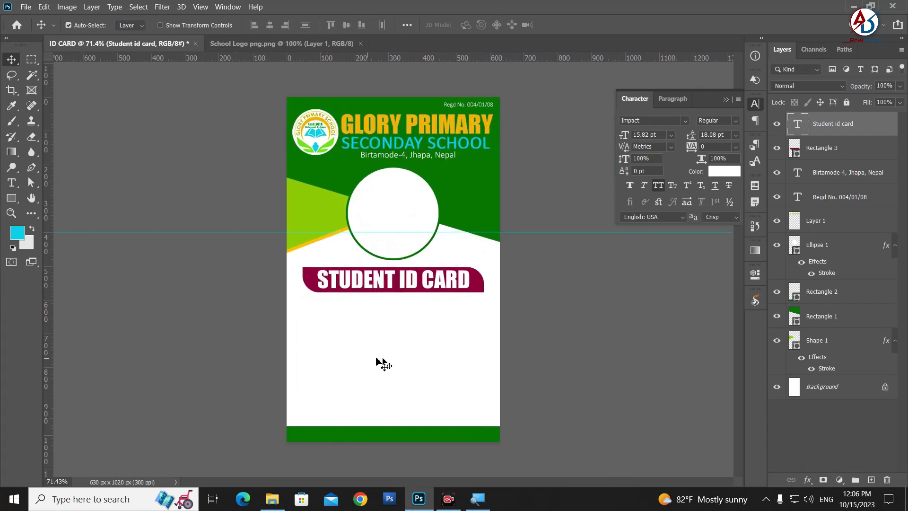
{"action": "scroll", "coordinate": [373, 379], "scroll_direction": "up", "scroll_amount": 2}
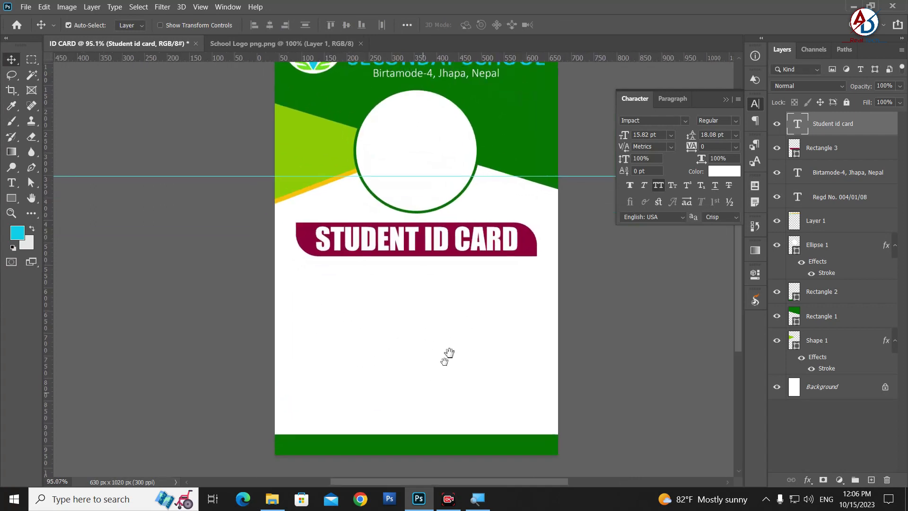
{"action": "left_click_drag", "start_coordinate": [444, 357], "coordinate": [460, 300]}
{"action": "scroll", "coordinate": [331, 293], "scroll_direction": "up", "scroll_amount": 1}
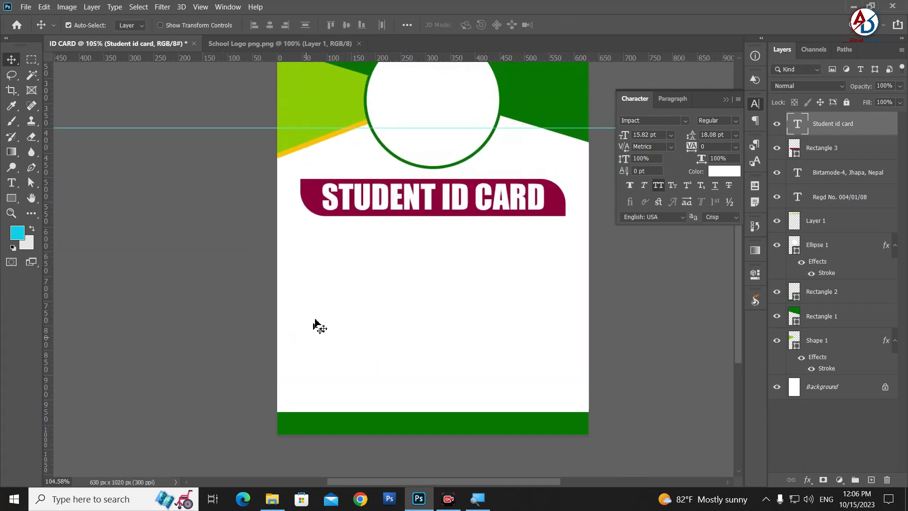
{"action": "scroll", "coordinate": [410, 348], "scroll_direction": "up", "scroll_amount": 3}
{"action": "left_click", "coordinate": [430, 180]}
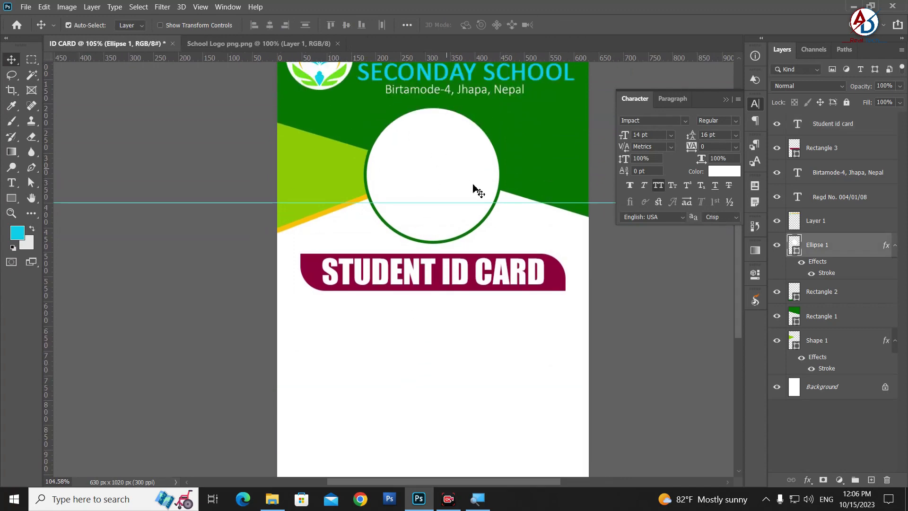
Pick a student uniform photo in File Explorer and drag it onto the ID card canvas
{"action": "left_click", "coordinate": [272, 499]}
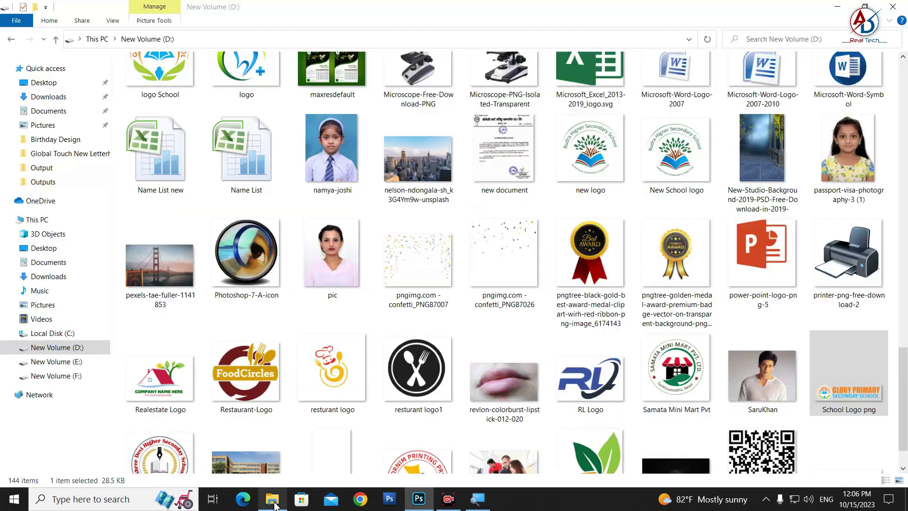
{"action": "left_click", "coordinate": [321, 167]}
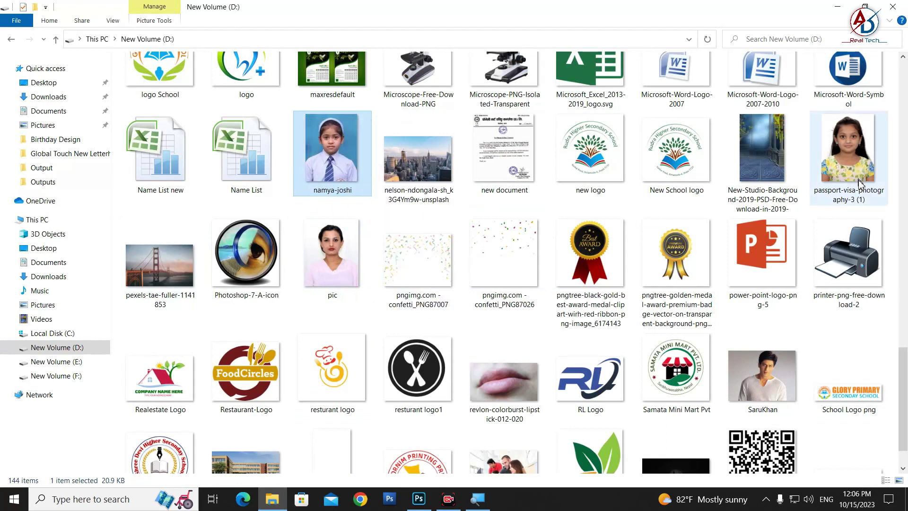
{"action": "left_click", "coordinate": [861, 161]}
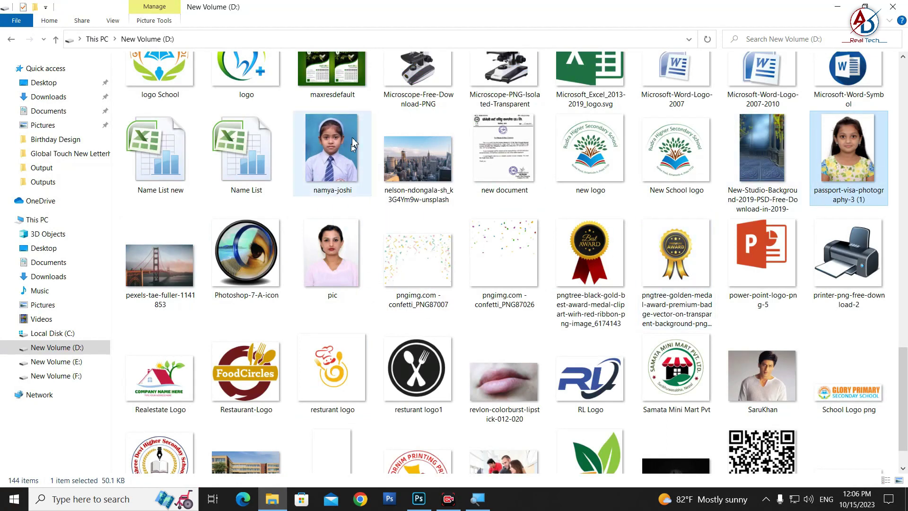
{"action": "mouse_move", "coordinate": [350, 145]}
{"action": "left_mouse_down"}
{"action": "mouse_move", "coordinate": [471, 125]}
{"action": "mouse_move", "coordinate": [513, 219]}
{"action": "left_mouse_up"}
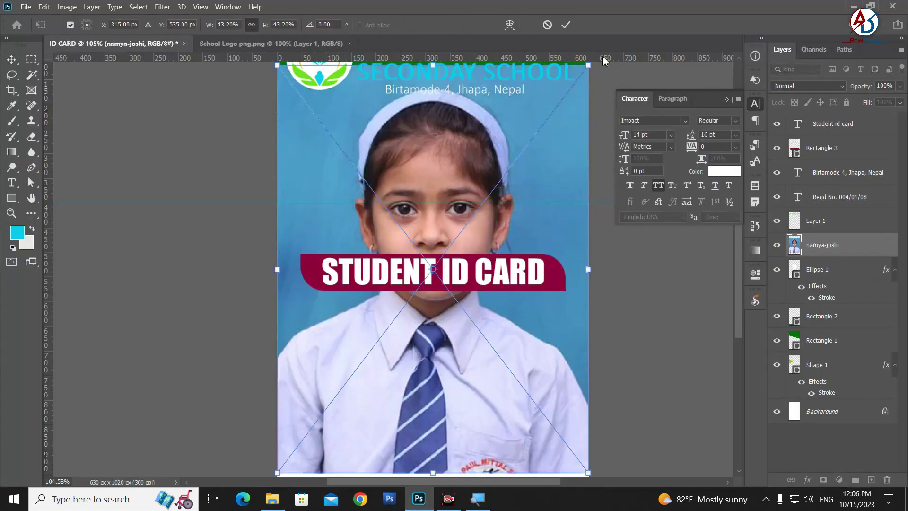
Shrink the student photo and move it over the white circle
{"action": "left_click_drag", "start_coordinate": [588, 65], "coordinate": [416, 409]}
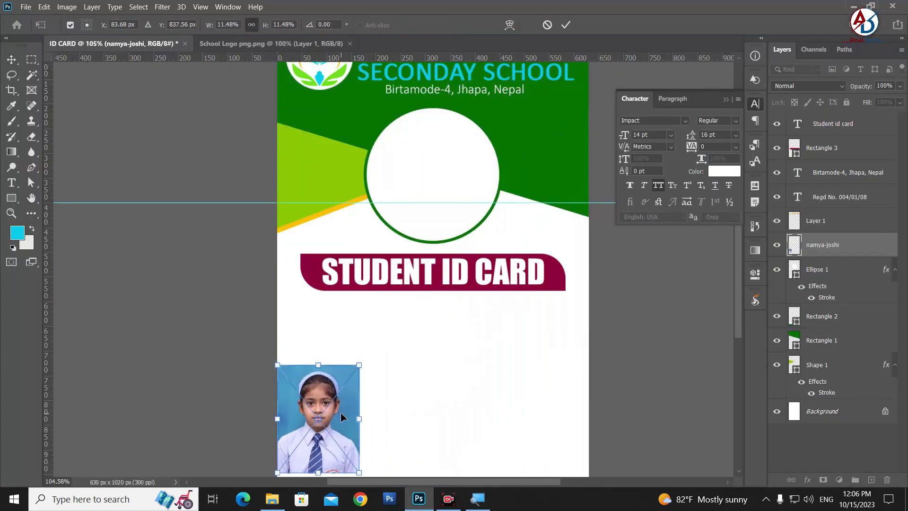
{"action": "left_click_drag", "start_coordinate": [354, 415], "coordinate": [466, 184]}
{"action": "key", "text": "Return"}
{"action": "left_click_drag", "start_coordinate": [447, 152], "coordinate": [453, 185]}
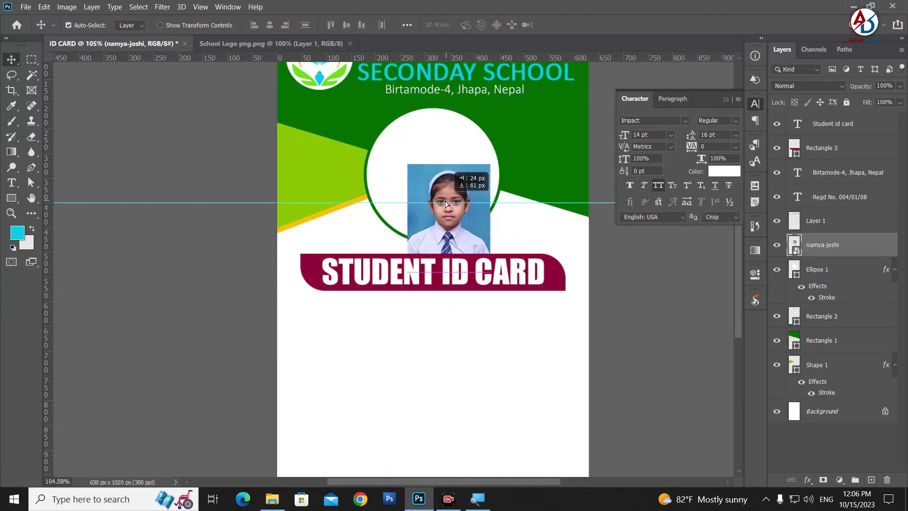
{"action": "left_click", "coordinate": [456, 142]}
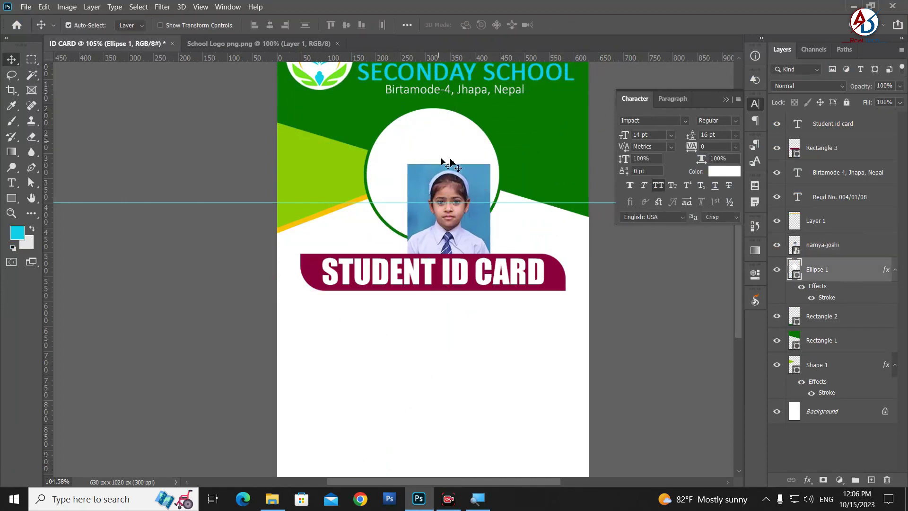
{"action": "left_click", "coordinate": [456, 204]}
Clip the photo into the circle with a clipping mask and enlarge it to fill
{"action": "right_click", "coordinate": [882, 247]}
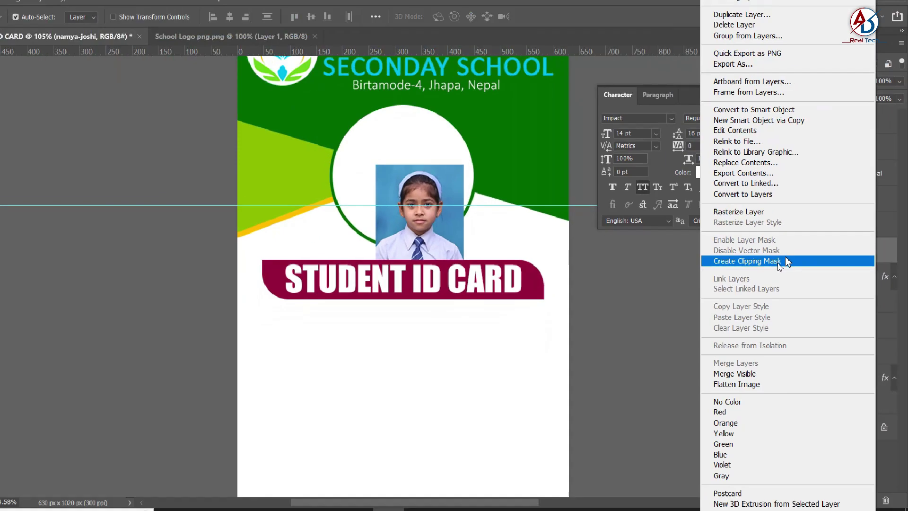
{"action": "left_click", "coordinate": [810, 255]}
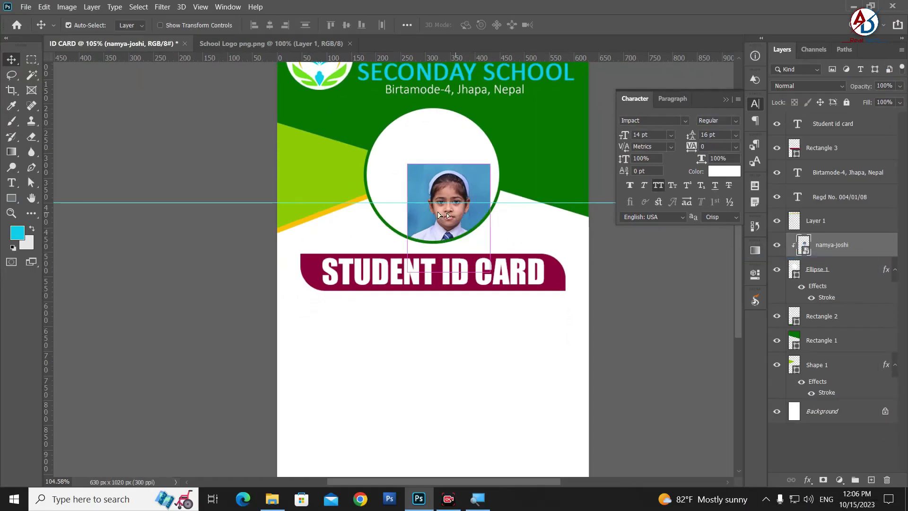
{"action": "left_click_drag", "start_coordinate": [473, 221], "coordinate": [455, 207]}
{"action": "key", "text": "ctrl+t"}
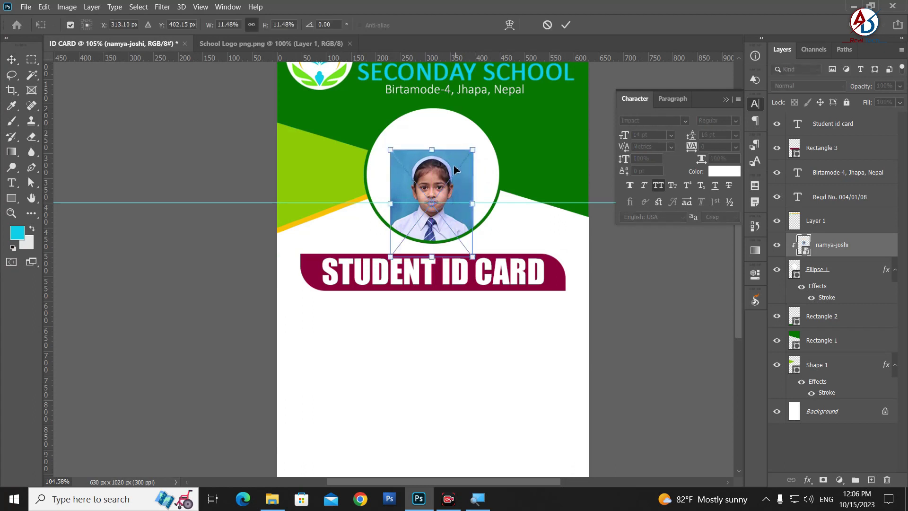
{"action": "left_click_drag", "start_coordinate": [474, 150], "coordinate": [476, 139]}
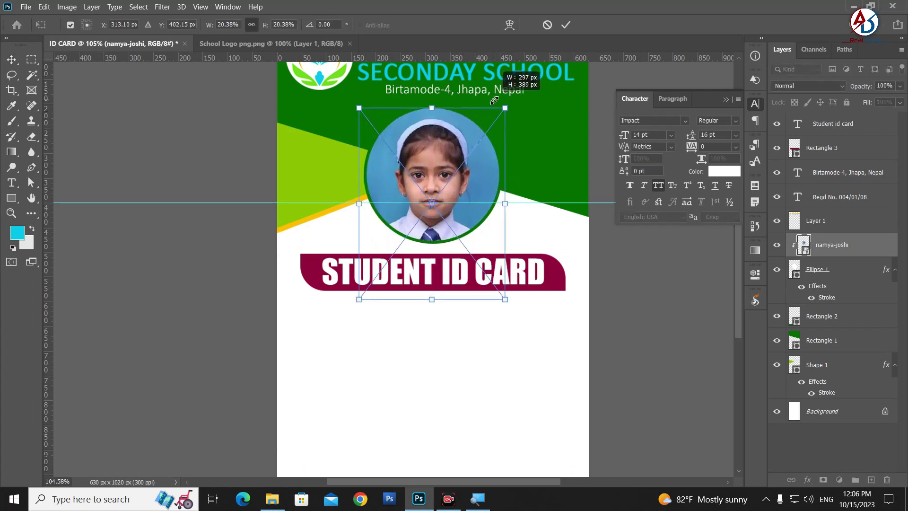
{"action": "left_click_drag", "start_coordinate": [491, 110], "coordinate": [499, 99]}
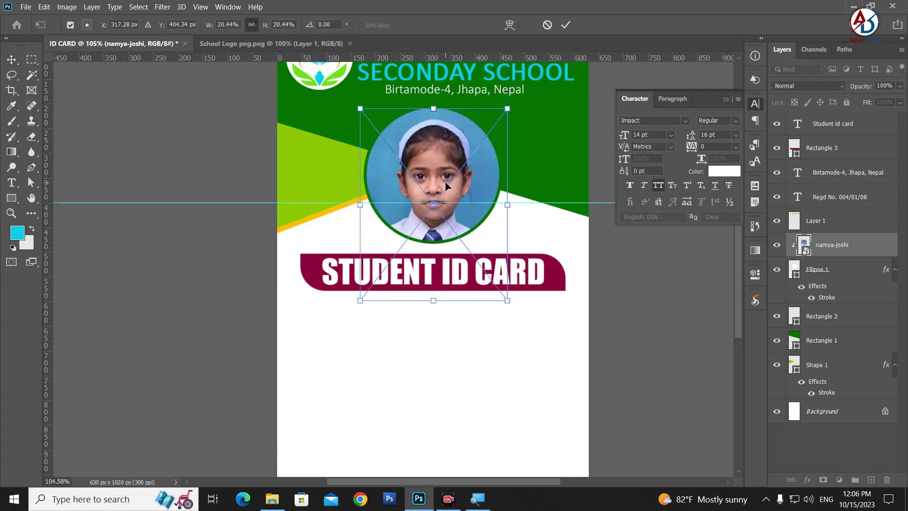
{"action": "key", "text": "Return"}
Merge the Ellipse 1 circle layer into the photo layer
{"action": "left_click_drag", "start_coordinate": [459, 214], "coordinate": [455, 215]}
{"action": "left_click", "coordinate": [853, 224], "text": "shift"}
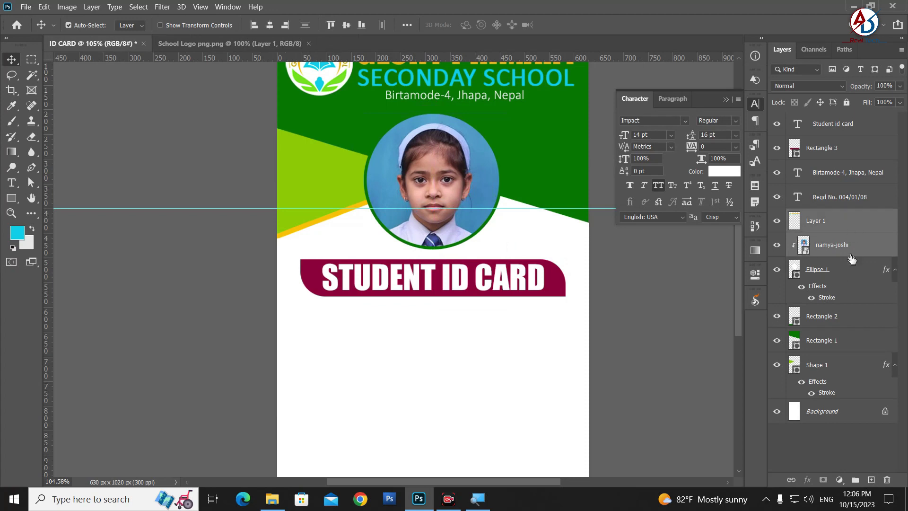
{"action": "left_click", "coordinate": [855, 250]}
{"action": "left_click", "coordinate": [858, 270], "text": "shift"}
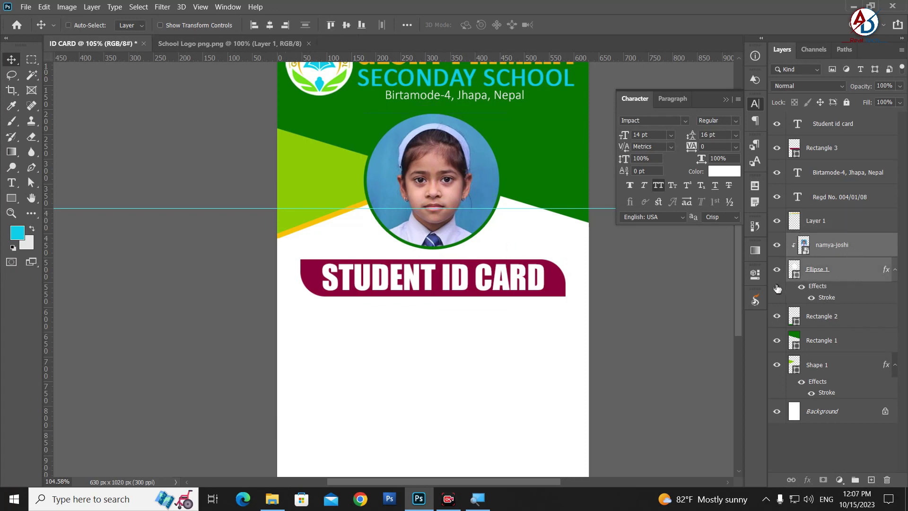
{"action": "key", "text": "ctrl+e"}
{"action": "scroll", "coordinate": [492, 279], "scroll_direction": "down", "scroll_amount": 1}
{"action": "scroll", "coordinate": [490, 290], "scroll_direction": "down", "scroll_amount": 1}
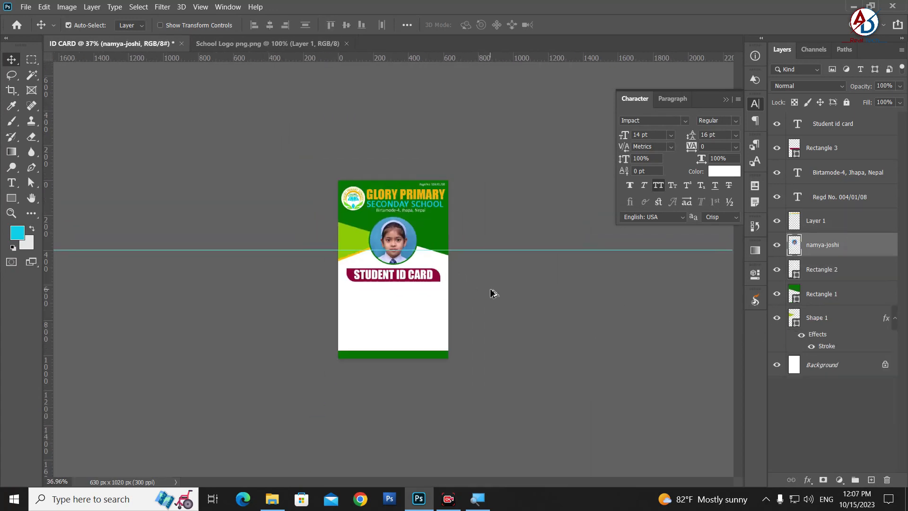
Add a 3 px white (ffffff) Stroke layer effect around the circular photo
{"action": "scroll", "coordinate": [412, 293], "scroll_direction": "up", "scroll_amount": 1}
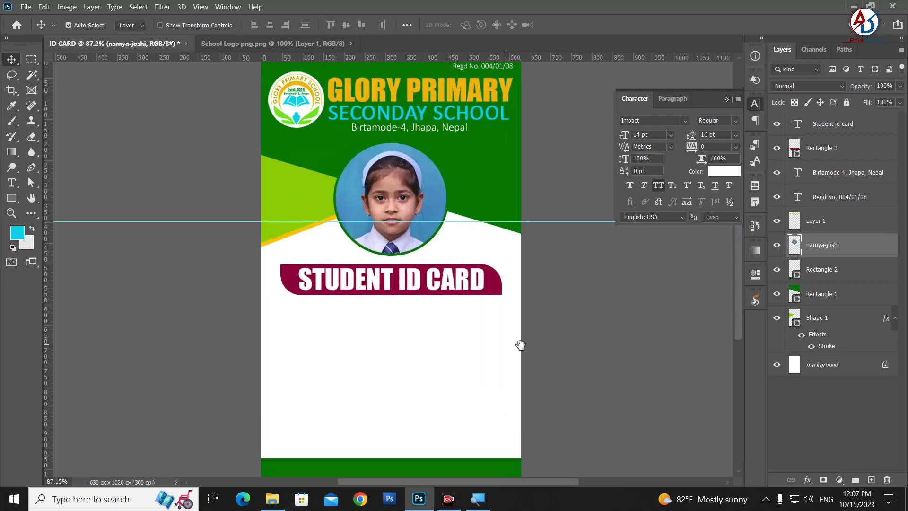
{"action": "left_click", "coordinate": [808, 480]}
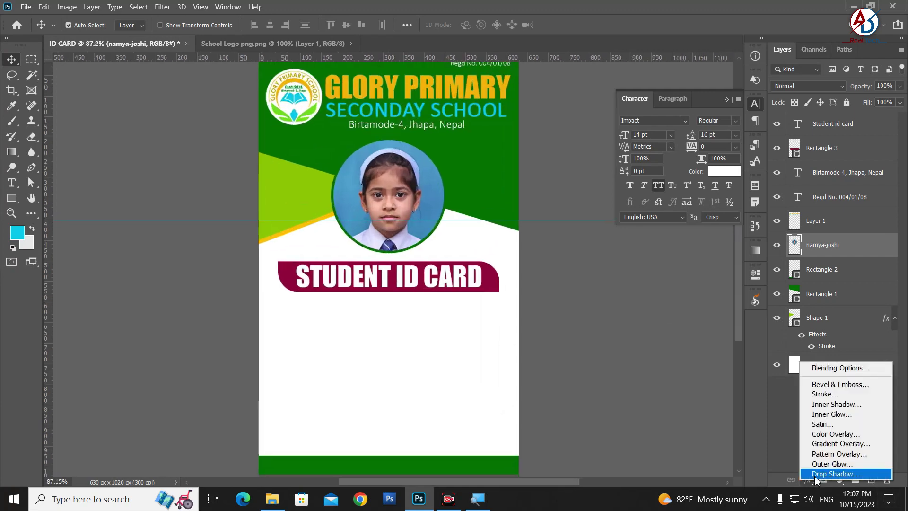
{"action": "left_click", "coordinate": [826, 394]}
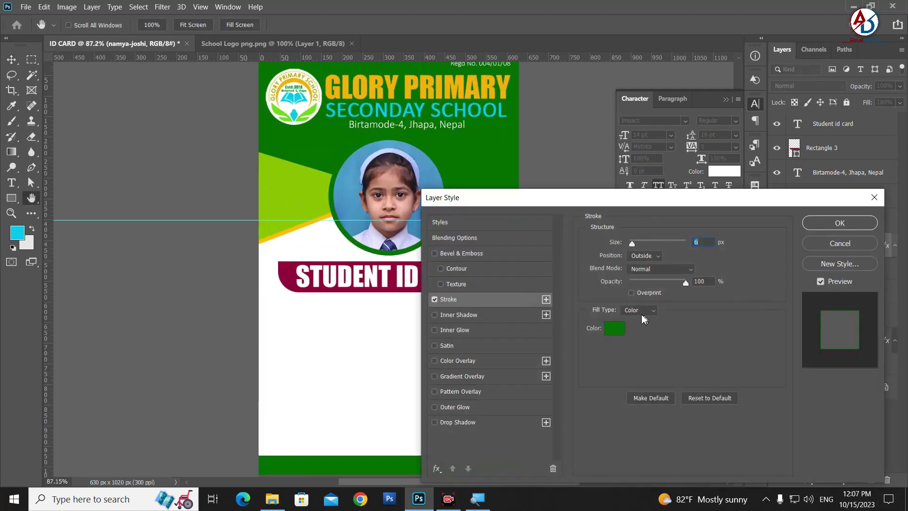
{"action": "left_click", "coordinate": [616, 327]}
{"action": "type", "text": "ffffff"}
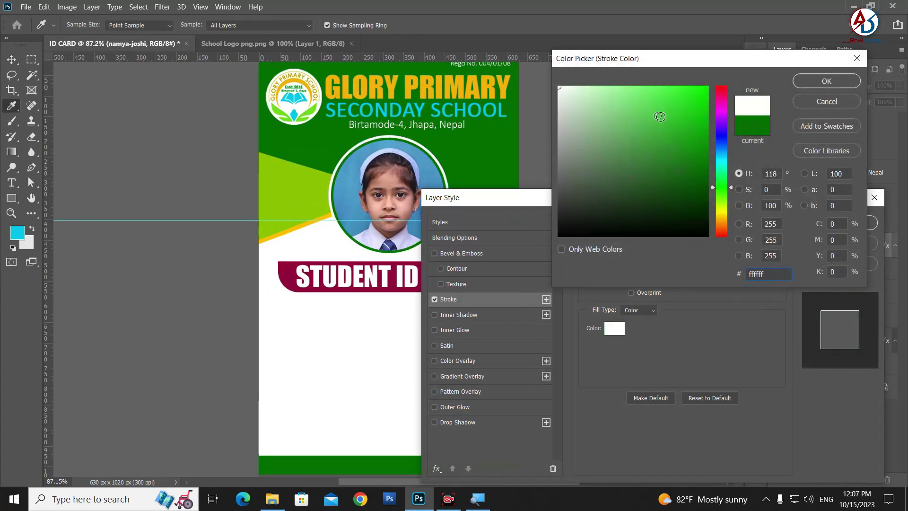
{"action": "left_click", "coordinate": [817, 86]}
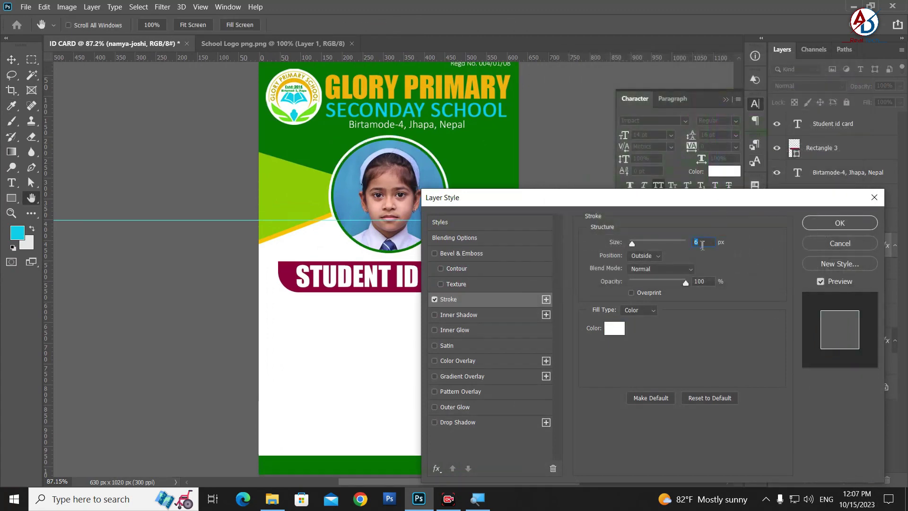
{"action": "type", "text": "3"}
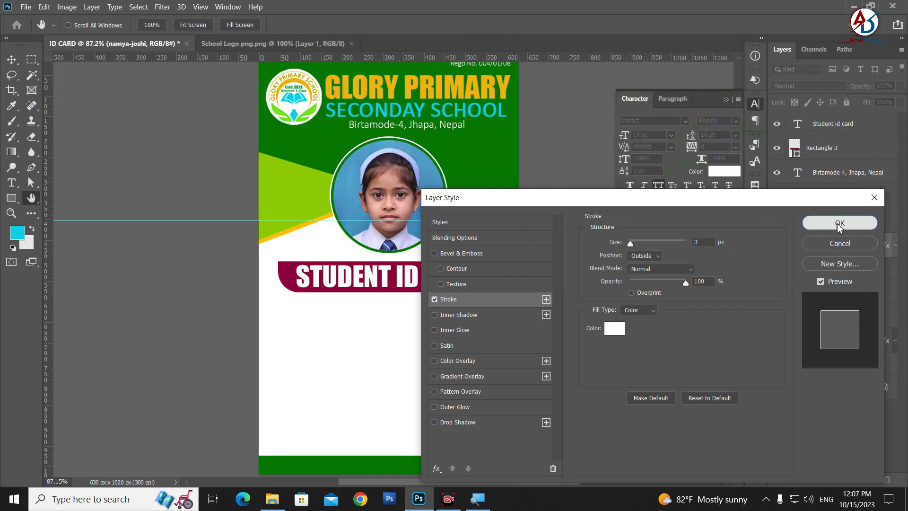
{"action": "left_click", "coordinate": [833, 222]}
{"action": "left_click_drag", "start_coordinate": [523, 328], "coordinate": [652, 340]}
{"action": "scroll", "coordinate": [482, 294], "scroll_direction": "down", "scroll_amount": 2}
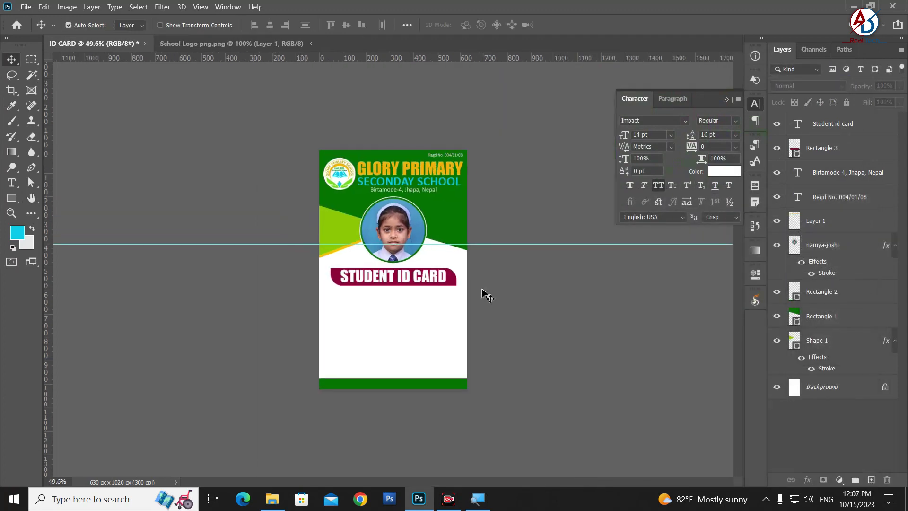
{"action": "scroll", "coordinate": [501, 331], "scroll_direction": "up", "scroll_amount": 1}
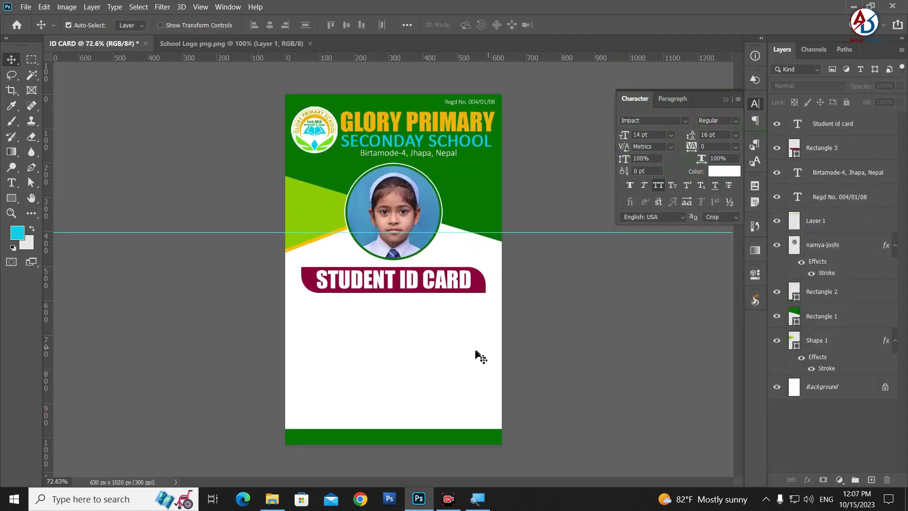
{"action": "scroll", "coordinate": [480, 357], "scroll_direction": "up", "scroll_amount": 1}
{"action": "scroll", "coordinate": [511, 340], "scroll_direction": "up", "scroll_amount": 1}
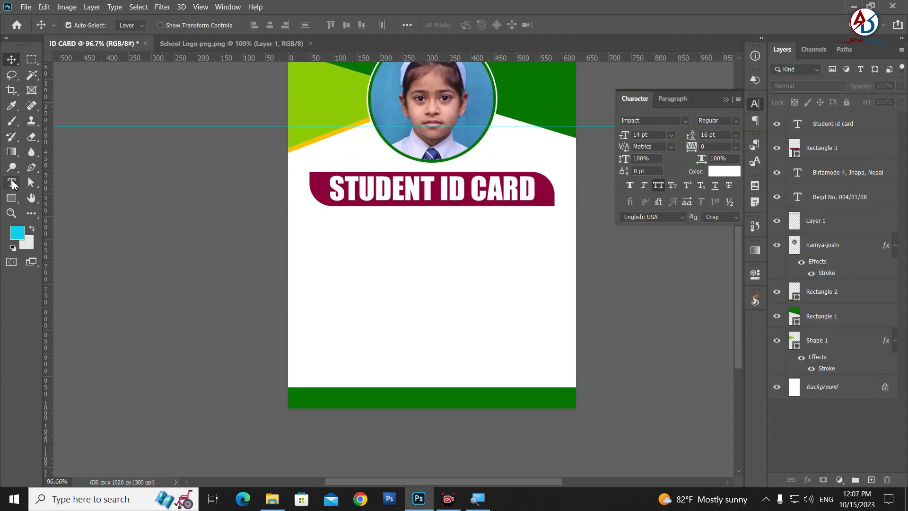
Add a Calibri Regular 10 pt LOREM IPSUM line below the bar in dark blue 01558c
{"action": "left_click", "coordinate": [11, 183]}
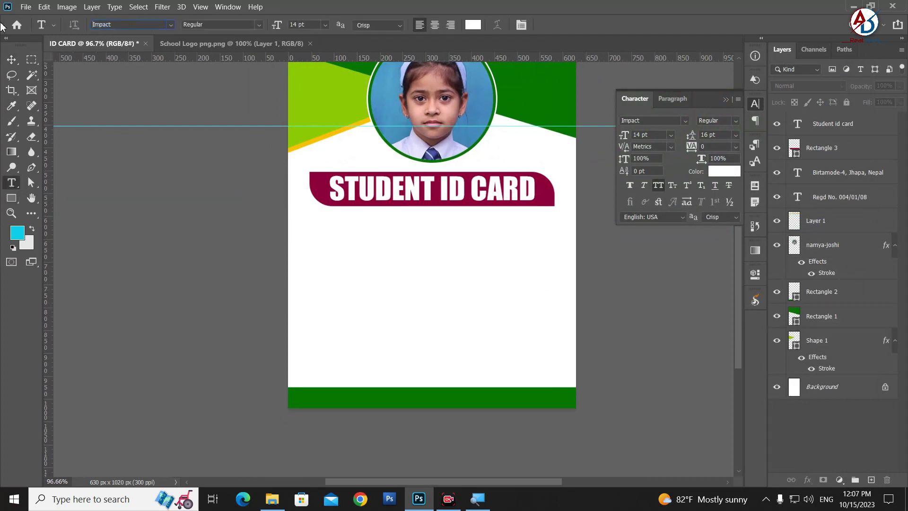
{"action": "type", "text": "d"}
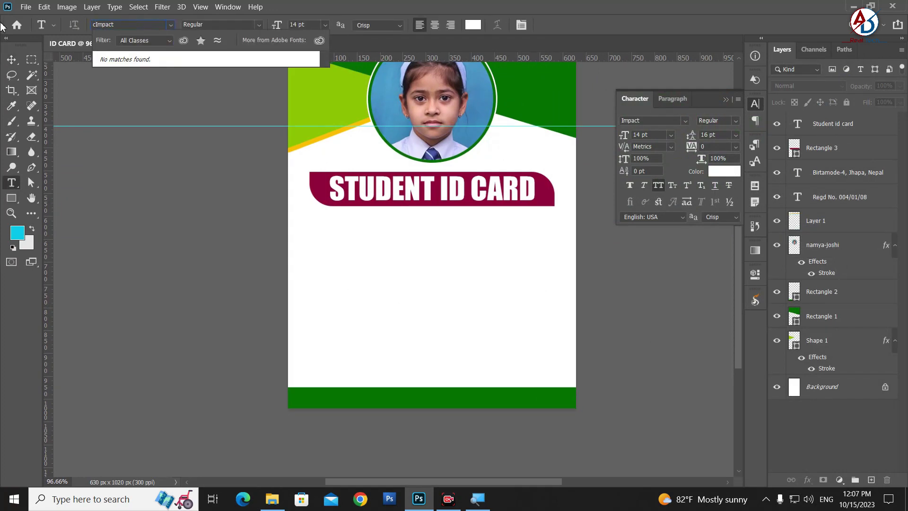
{"action": "left_click", "coordinate": [685, 120]}
{"action": "type", "text": "Calibri"}
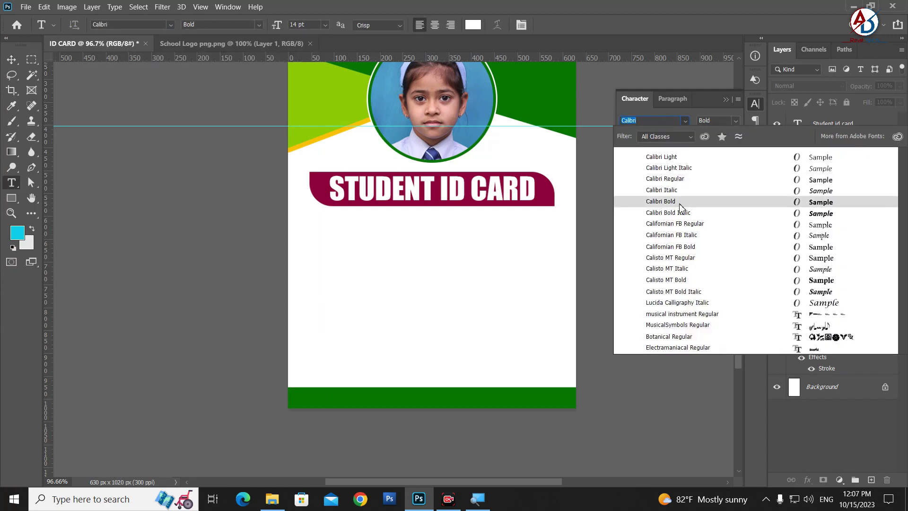
{"action": "left_click", "coordinate": [682, 179]}
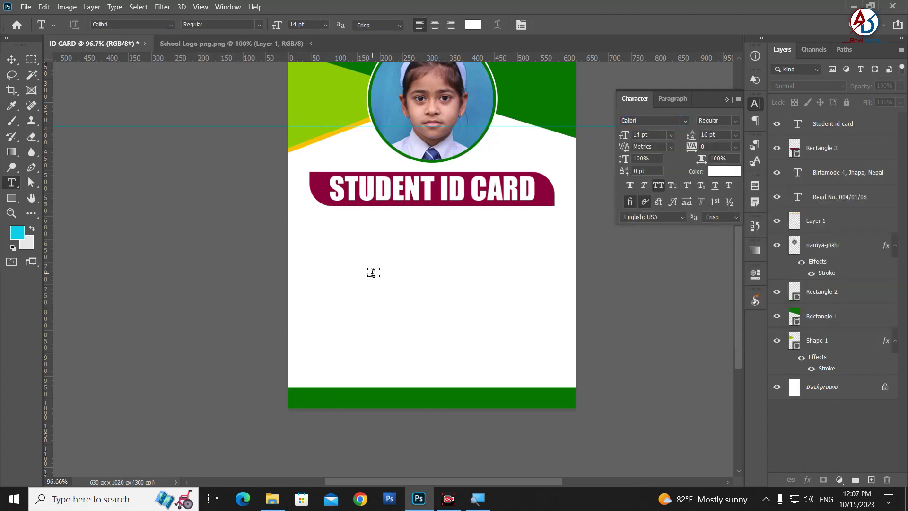
{"action": "left_click", "coordinate": [313, 263]}
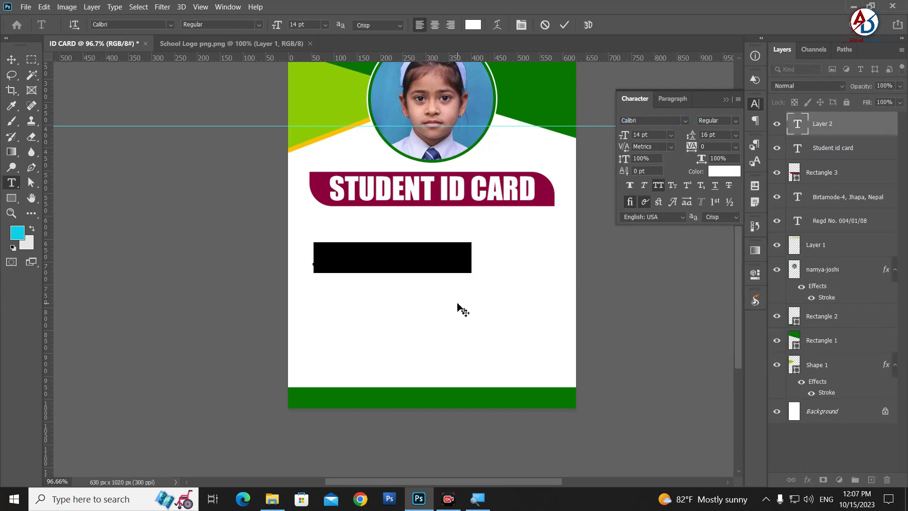
{"action": "left_click", "coordinate": [670, 135]}
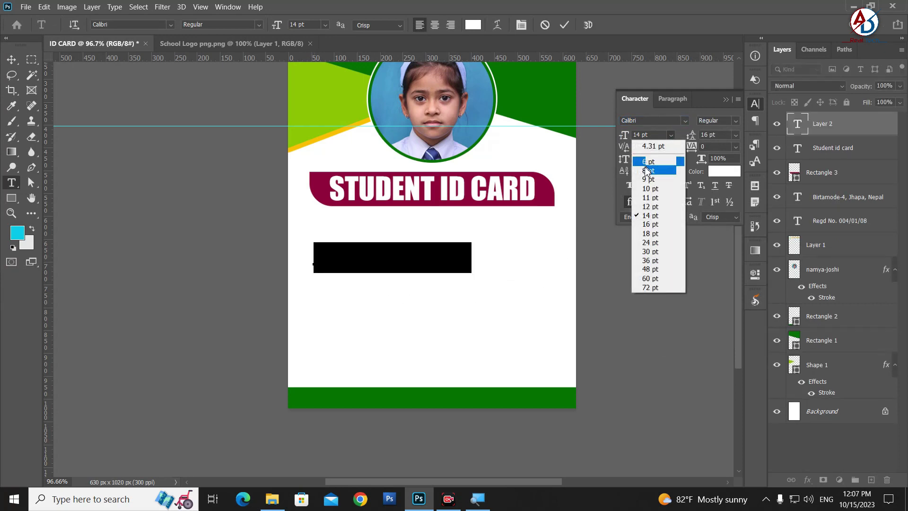
{"action": "left_click", "coordinate": [643, 195]}
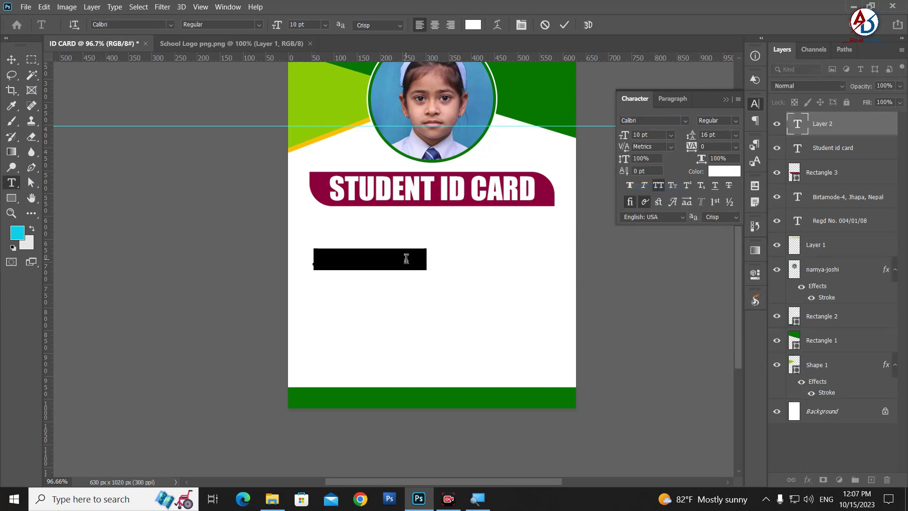
{"action": "left_click", "coordinate": [729, 172]}
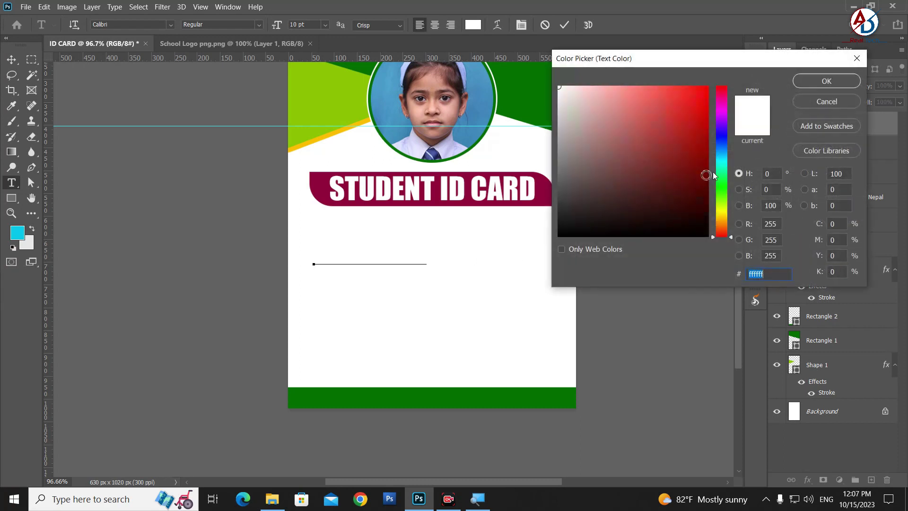
{"action": "left_click", "coordinate": [489, 96]}
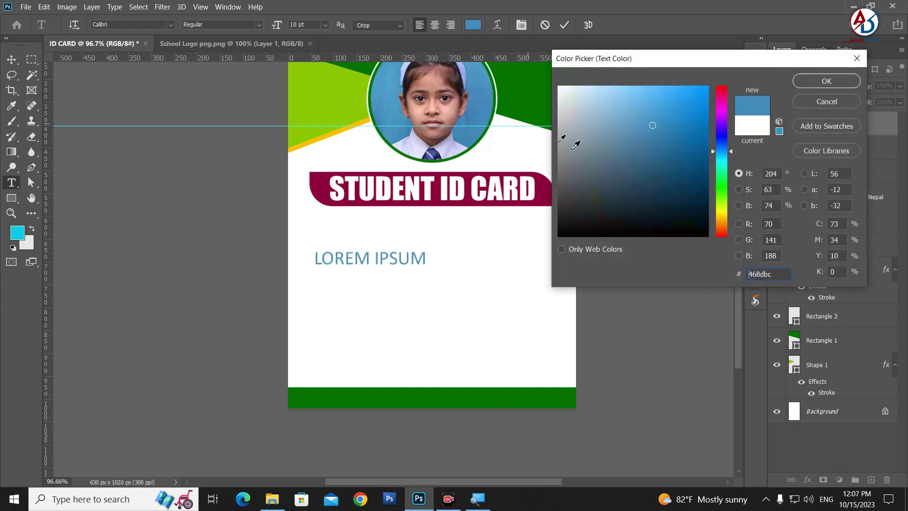
{"action": "left_click", "coordinate": [708, 155]}
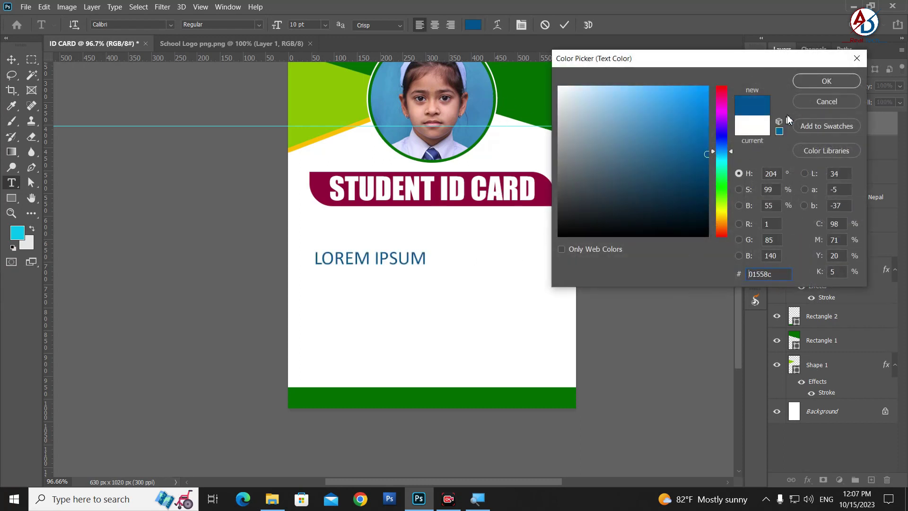
{"action": "left_click", "coordinate": [825, 82]}
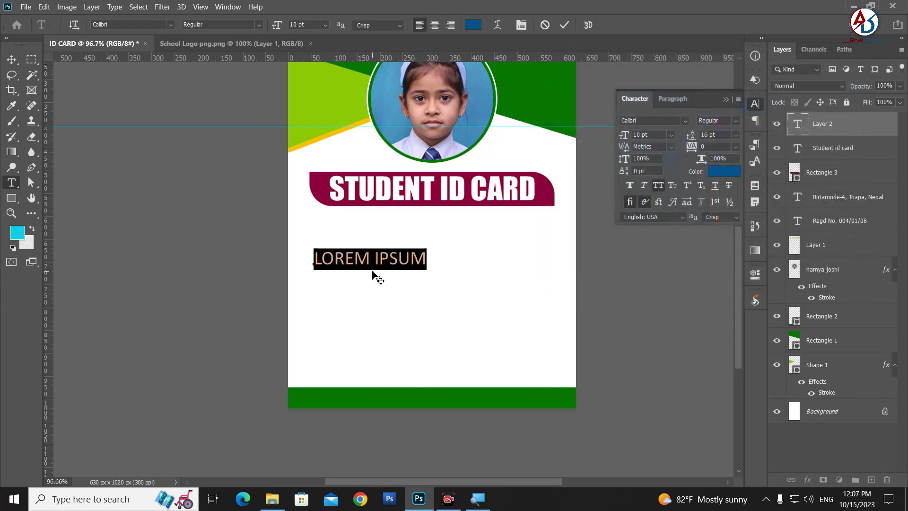
Retype the placeholder as 'Name :' with All Caps turned off
{"action": "type", "text": "NAME"}
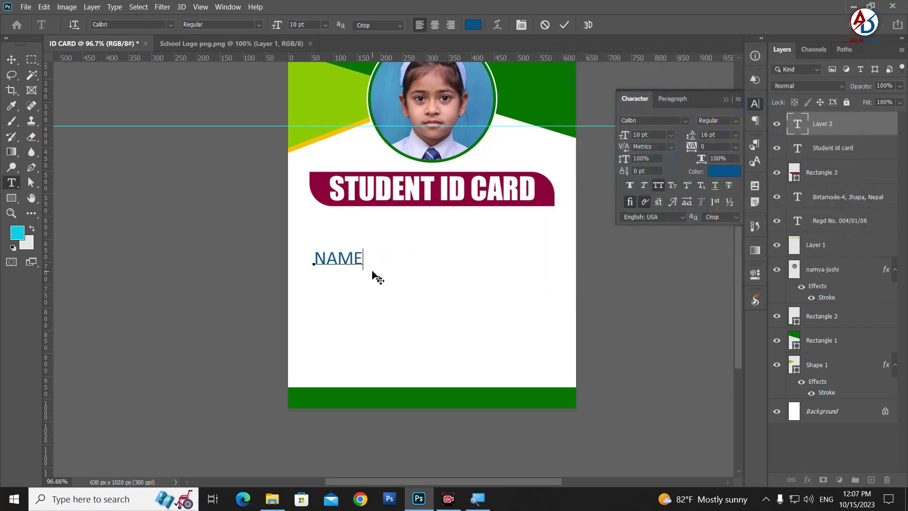
{"action": "key", "text": "BackSpace"}
{"action": "key", "text": "BackSpace"}
{"action": "key", "text": "BackSpace"}
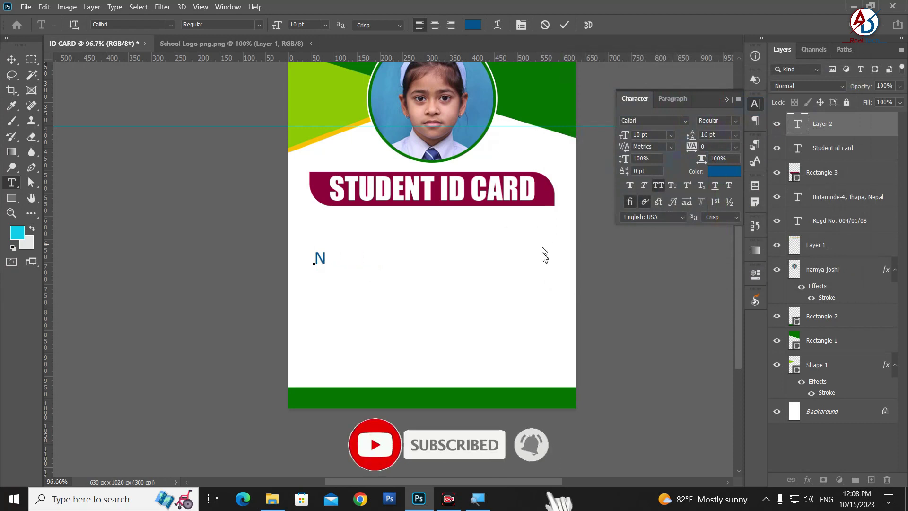
{"action": "key", "text": "ctrl+shift+k"}
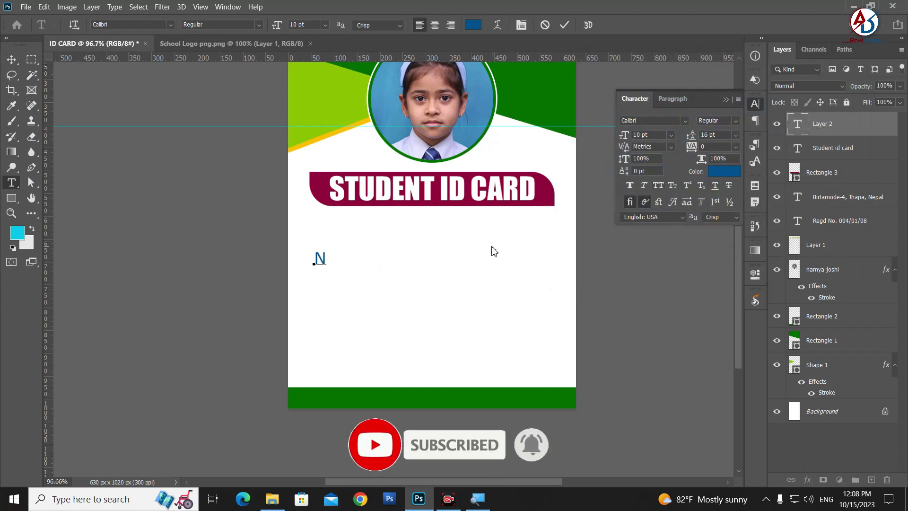
{"action": "type", "text": "ame :"}
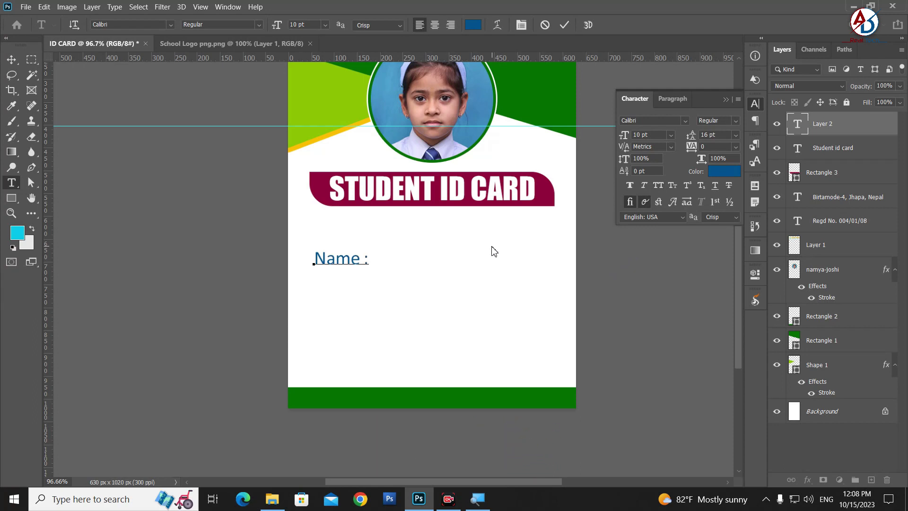
Right-align the Name : label, move it right, and paste the remaining field labels
{"action": "key", "text": "ctrl+a"}
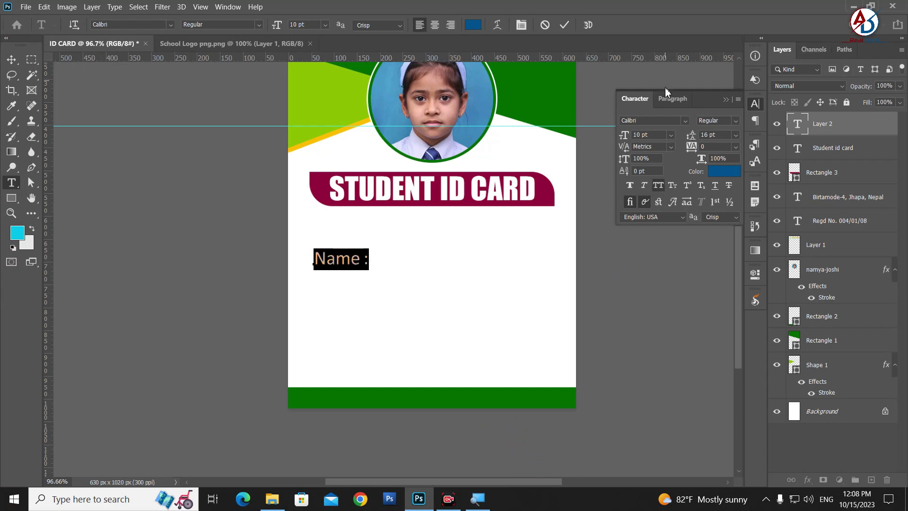
{"action": "left_click", "coordinate": [673, 99]}
{"action": "left_click", "coordinate": [660, 124]}
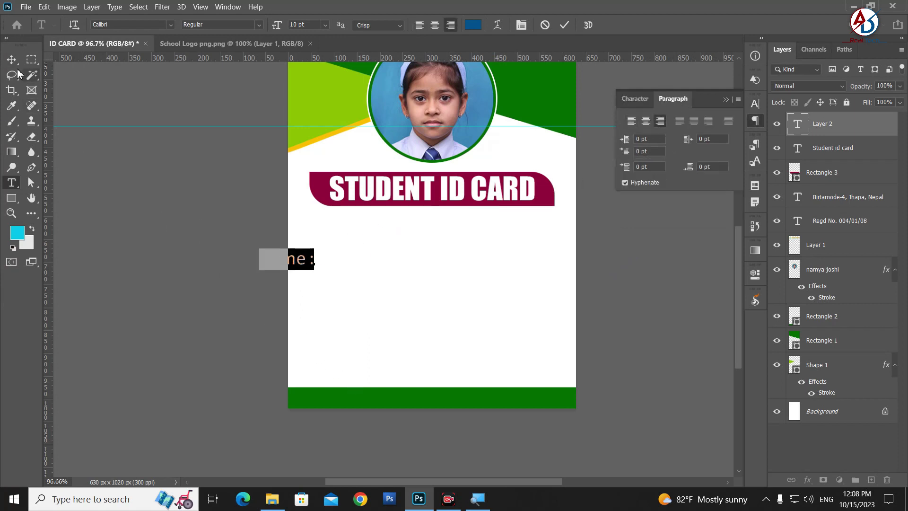
{"action": "left_click", "coordinate": [12, 59]}
{"action": "mouse_move", "coordinate": [302, 259]}
{"action": "left_mouse_down"}
{"action": "mouse_move", "coordinate": [386, 263]}
{"action": "mouse_move", "coordinate": [373, 263]}
{"action": "left_mouse_up"}
{"action": "key", "text": "t"}
{"action": "left_click", "coordinate": [393, 260]}
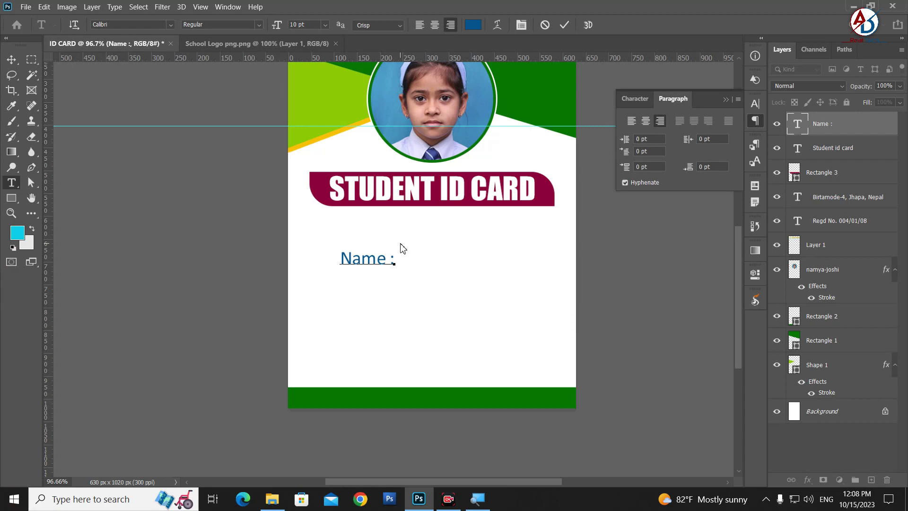
{"action": "type", "text": "Class : Address : Section : Blood Group :"}
Set the label block's leading to Auto and move it up under the maroon bar
{"action": "key", "text": "ctrl+a"}
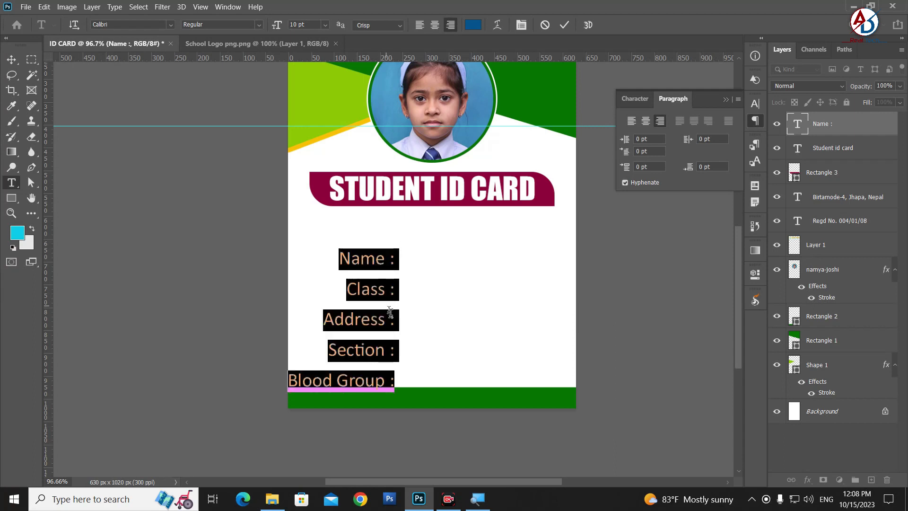
{"action": "left_click", "coordinate": [634, 98]}
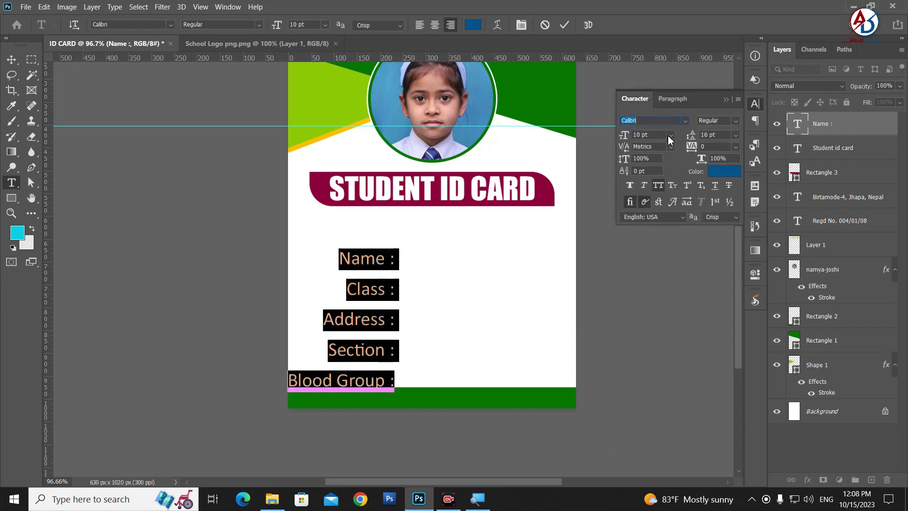
{"action": "left_click", "coordinate": [736, 138]}
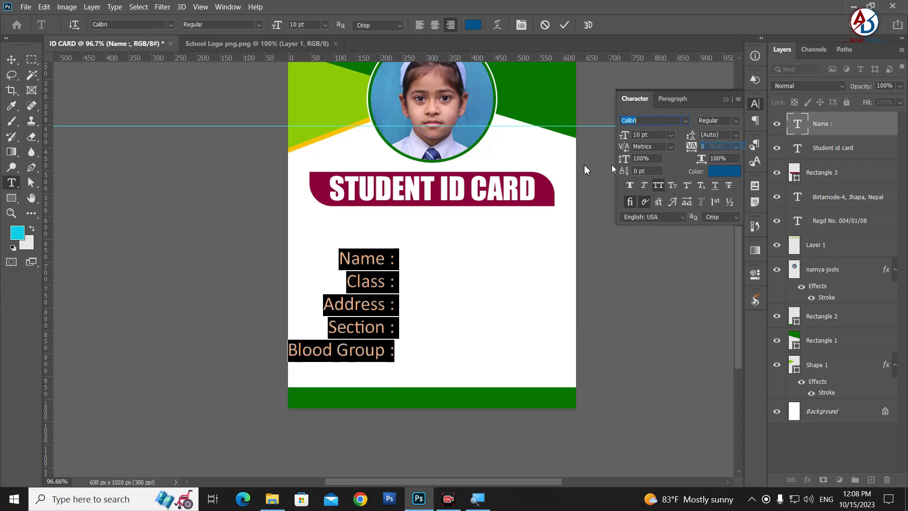
{"action": "left_click", "coordinate": [17, 65]}
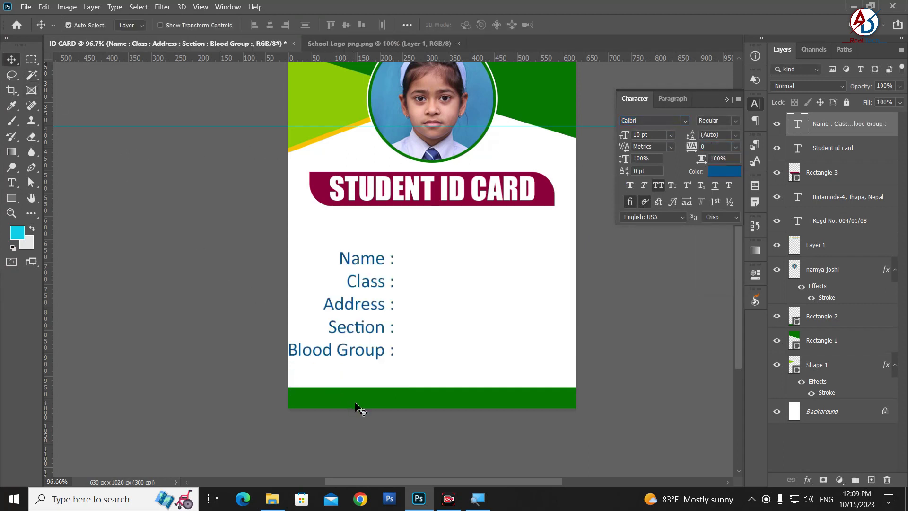
{"action": "left_click_drag", "start_coordinate": [377, 312], "coordinate": [392, 303]}
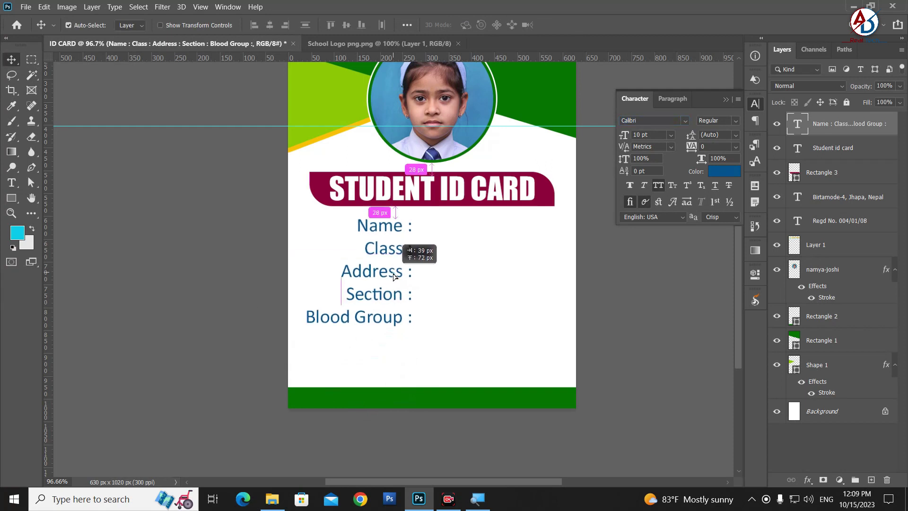
Reduce the label lines to 7 pt and place the caret after Blood Group :
{"action": "double_click", "coordinate": [392, 303]}
{"action": "key", "text": "ctrl+a"}
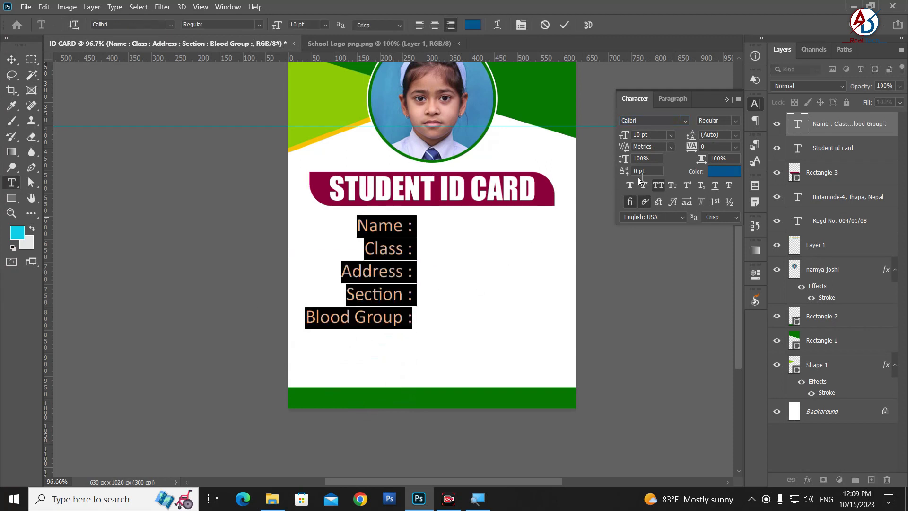
{"action": "key", "text": "Down"}
{"action": "key", "text": "Down"}
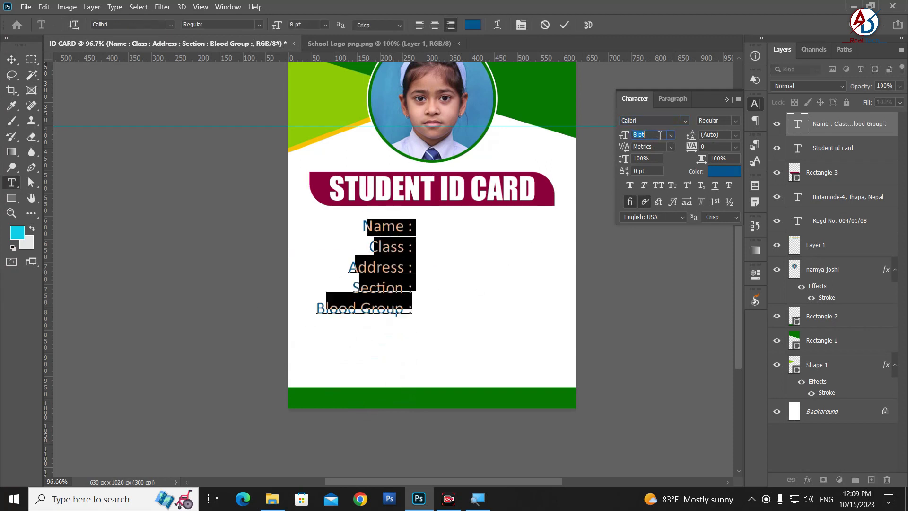
{"action": "key", "text": "Down"}
{"action": "left_click", "coordinate": [380, 293]}
{"action": "left_click", "coordinate": [427, 297]}
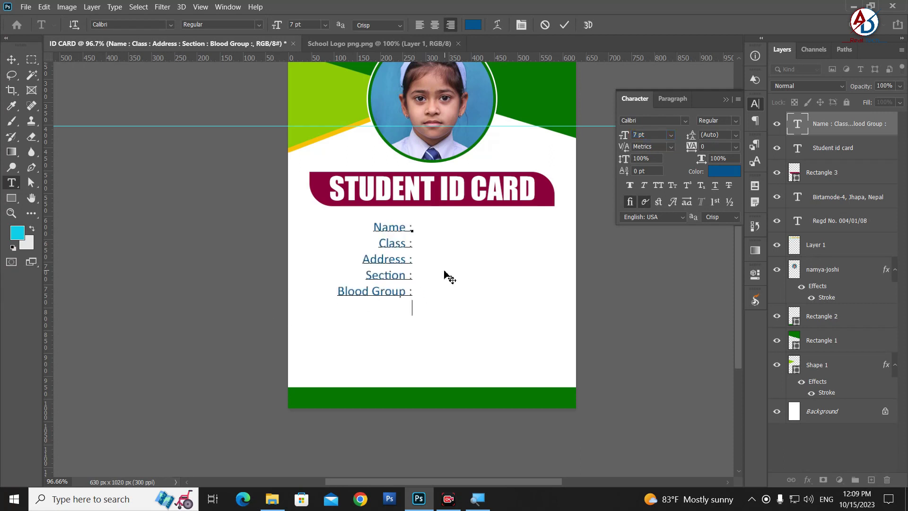
Add Date of Birth, Date of Issue and Valid Date labels, then nudge the column left
{"action": "type", "text": "Father's Name :"}
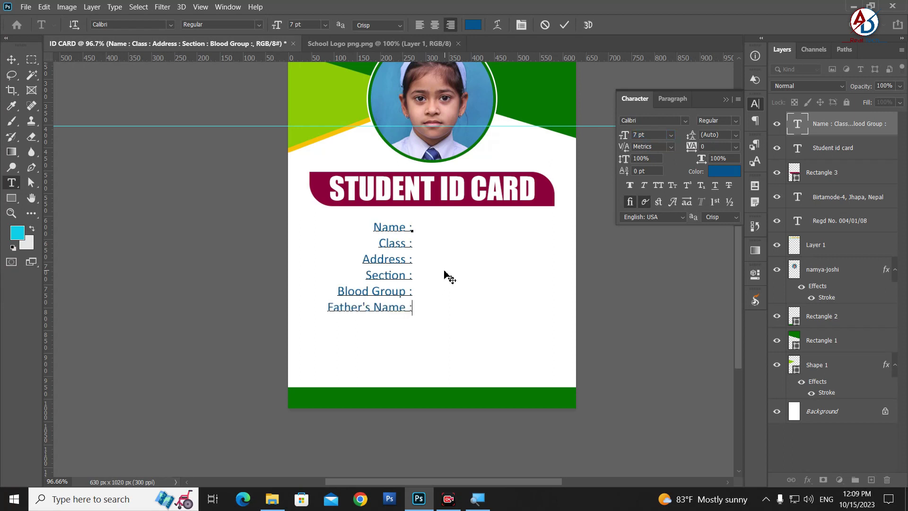
{"action": "type", "text": "Da"}
{"action": "key", "text": "BackSpace"}
{"action": "key", "text": "BackSpace"}
{"action": "key", "text": "Return"}
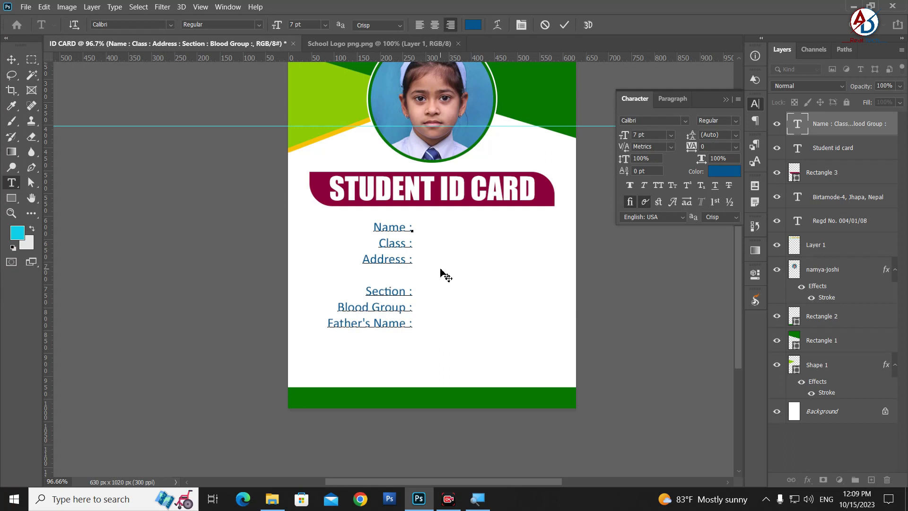
{"action": "type", "text": "Date of Birth :"}
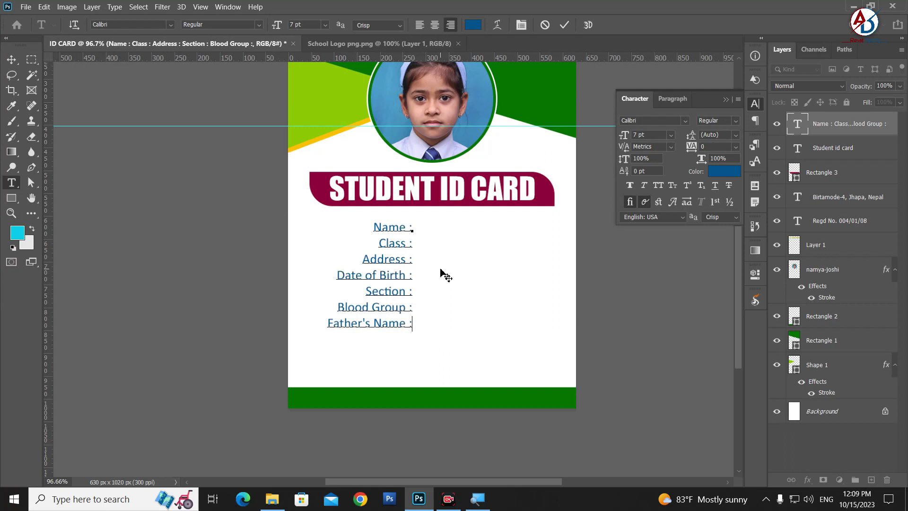
{"action": "key", "text": "BackSpace"}
{"action": "key", "text": "BackSpace"}
{"action": "key", "text": "BackSpace"}
{"action": "key", "text": "BackSpace"}
{"action": "key", "text": "BackSpace"}
{"action": "key", "text": "BackSpace"}
{"action": "key", "text": "BackSpace"}
{"action": "key", "text": "BackSpace"}
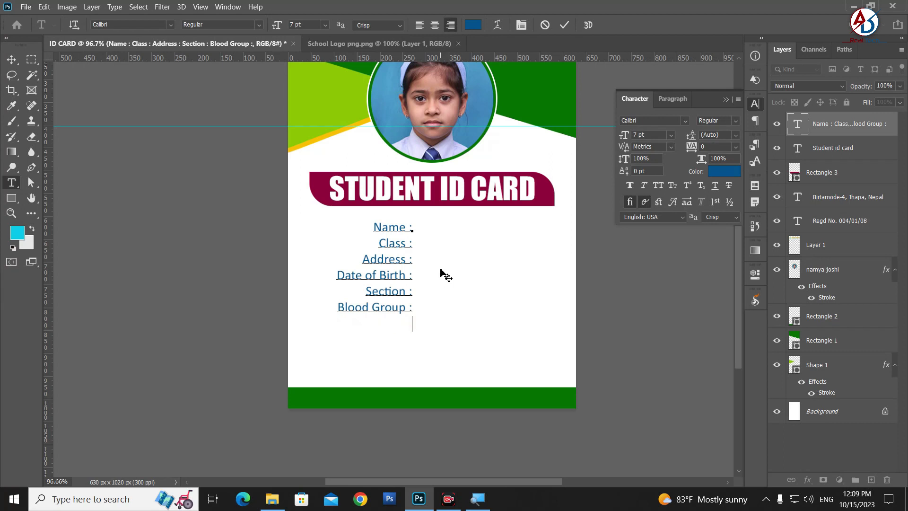
{"action": "type", "text": "Date"}
{"action": "type", "text": " of Issue :"}
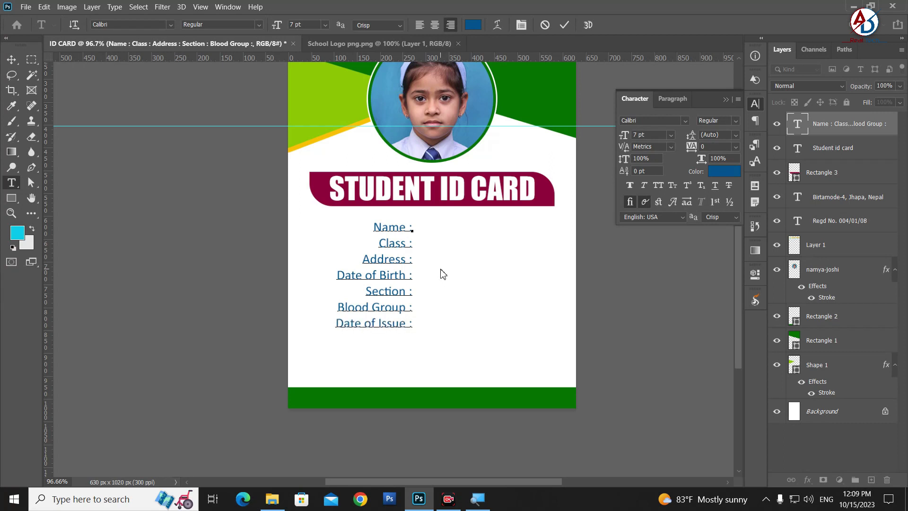
{"action": "type", "text": " Valid Date "}
{"action": "type", "text": ":"}
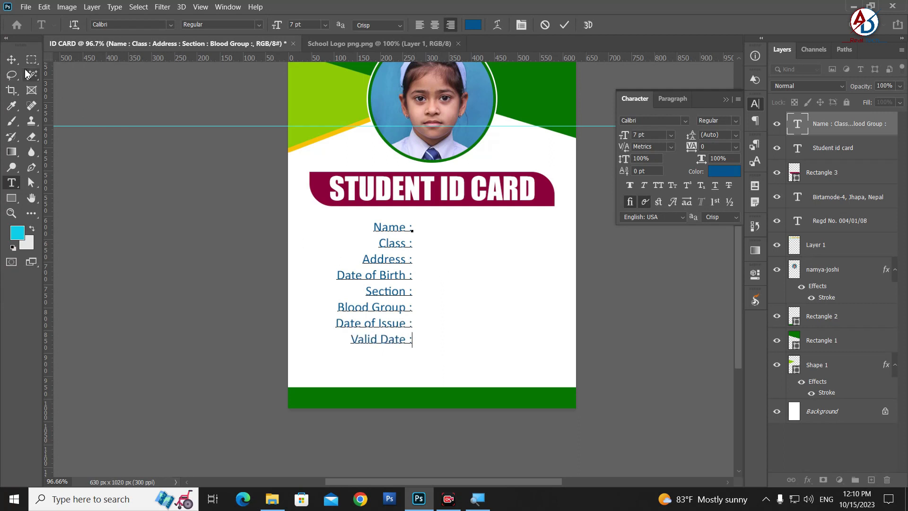
{"action": "left_click", "coordinate": [12, 60]}
{"action": "left_click_drag", "start_coordinate": [397, 296], "coordinate": [383, 296]}
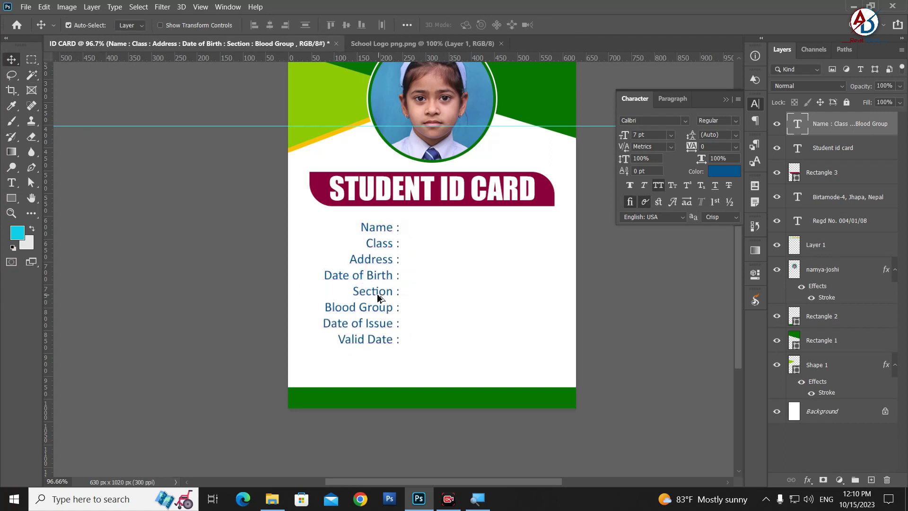
Duplicate the label column to the right and left-align the copy
{"action": "left_click_drag", "start_coordinate": [373, 293], "coordinate": [467, 311], "text": "alt"}
{"action": "double_click", "coordinate": [461, 323]}
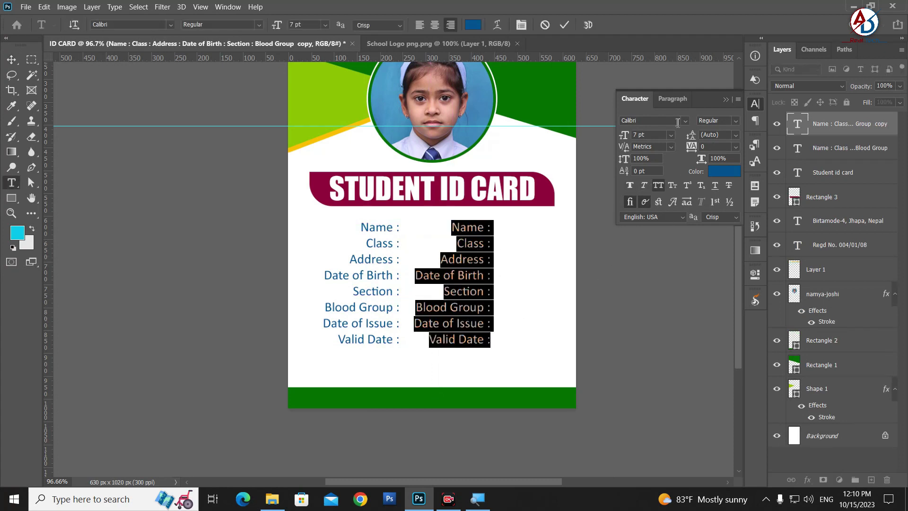
{"action": "left_click", "coordinate": [672, 98]}
{"action": "left_click", "coordinate": [632, 122]}
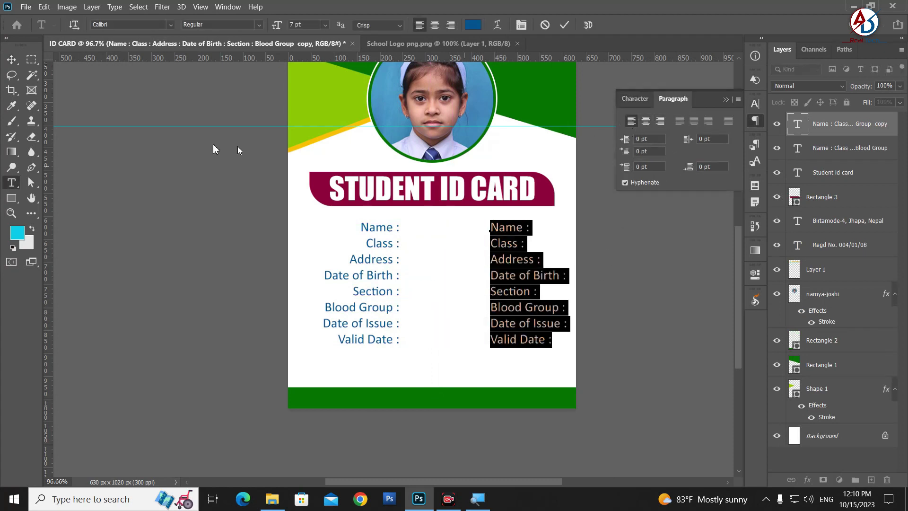
{"action": "key", "text": "Escape"}
Place the copy beside the labels and centre both columns on the card
{"action": "key", "text": "v"}
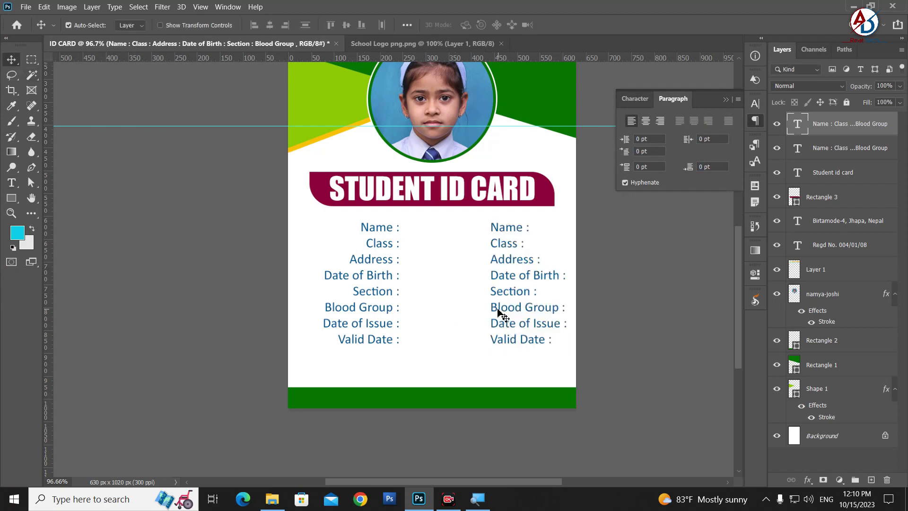
{"action": "left_click_drag", "start_coordinate": [490, 305], "coordinate": [412, 303]}
{"action": "left_click", "coordinate": [450, 308], "text": "shift"}
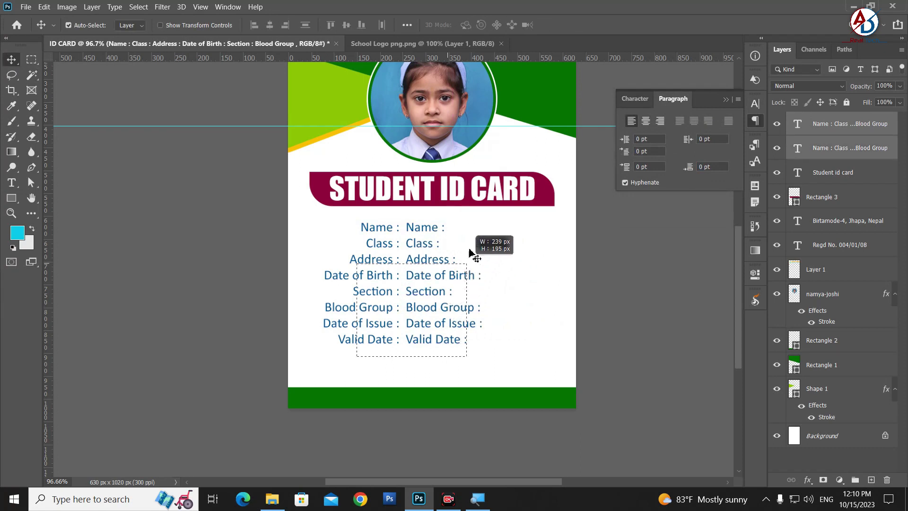
{"action": "left_click_drag", "start_coordinate": [433, 294], "coordinate": [460, 294]}
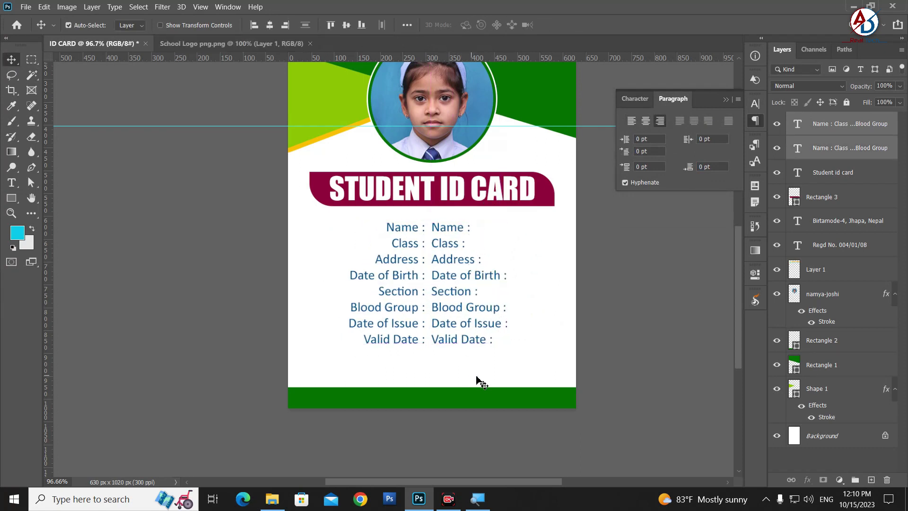
Replace the copied column's text with the student's full name
{"action": "key", "text": "t"}
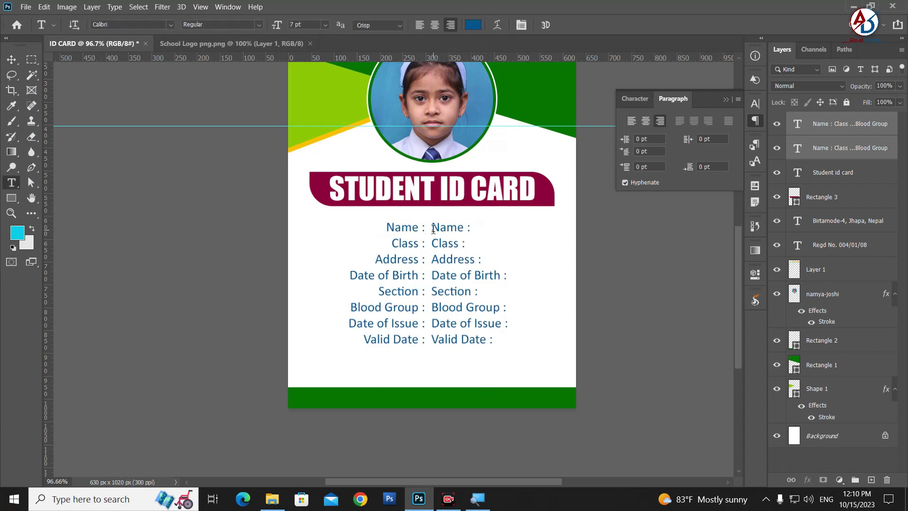
{"action": "mouse_move", "coordinate": [432, 226]}
{"action": "left_mouse_down"}
{"action": "mouse_move", "coordinate": [486, 310]}
{"action": "mouse_move", "coordinate": [494, 340]}
{"action": "left_mouse_up"}
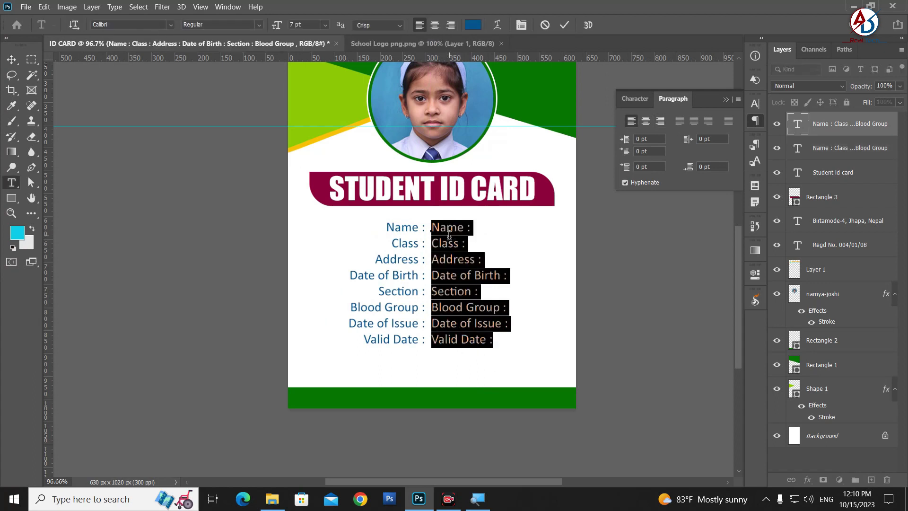
{"action": "type", "text": "Simran Dahal"}
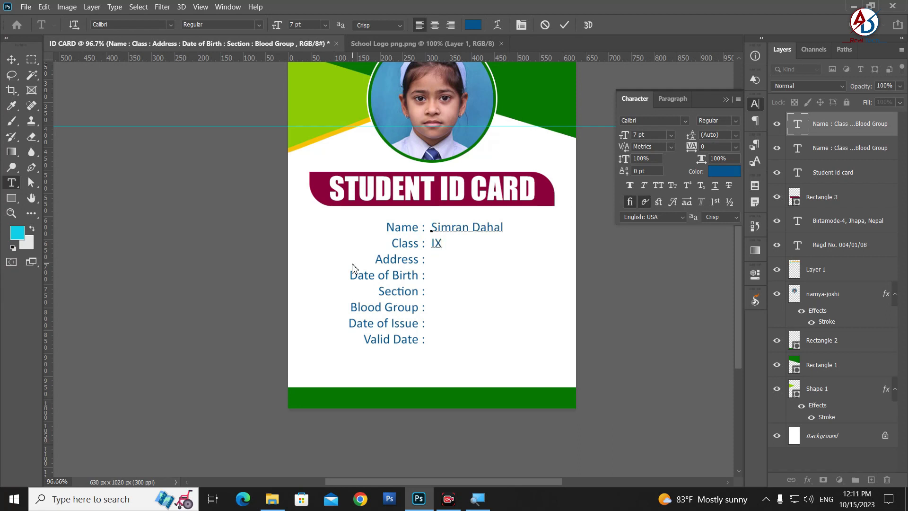
Enter Birtamode Jhapa, DD/MM/YEAR and A as values, and copy the DD/MM/YEAR placeholder
{"action": "type", "text": "Birtamode Jhapa "}
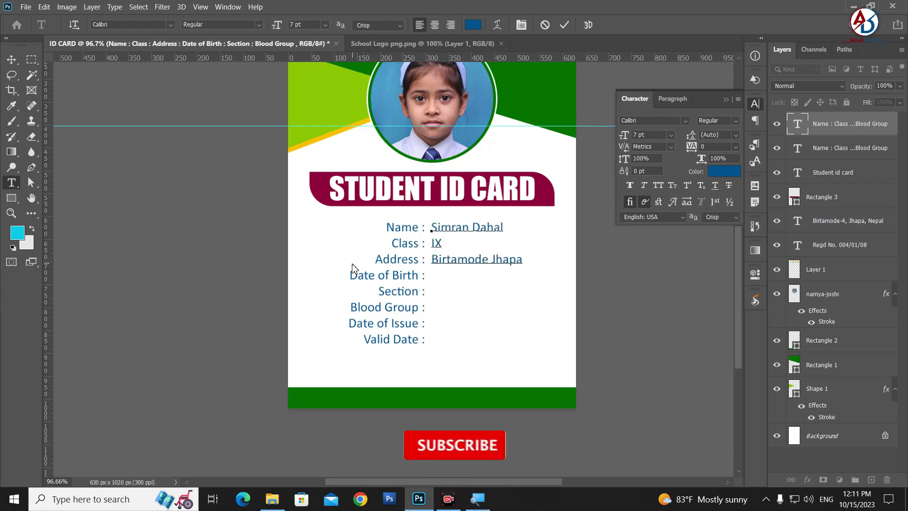
{"action": "type", "text": "DD/MM/YEAR "}
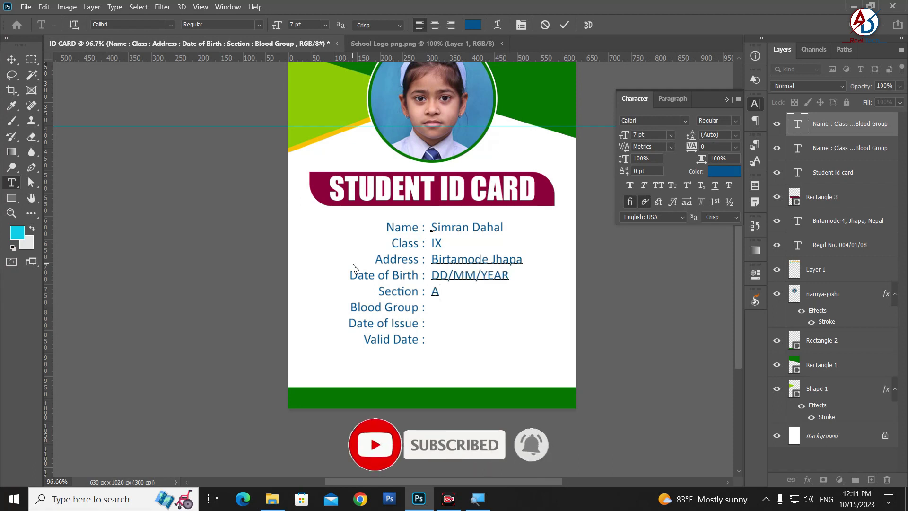
{"action": "type", "text": "A+ve"}
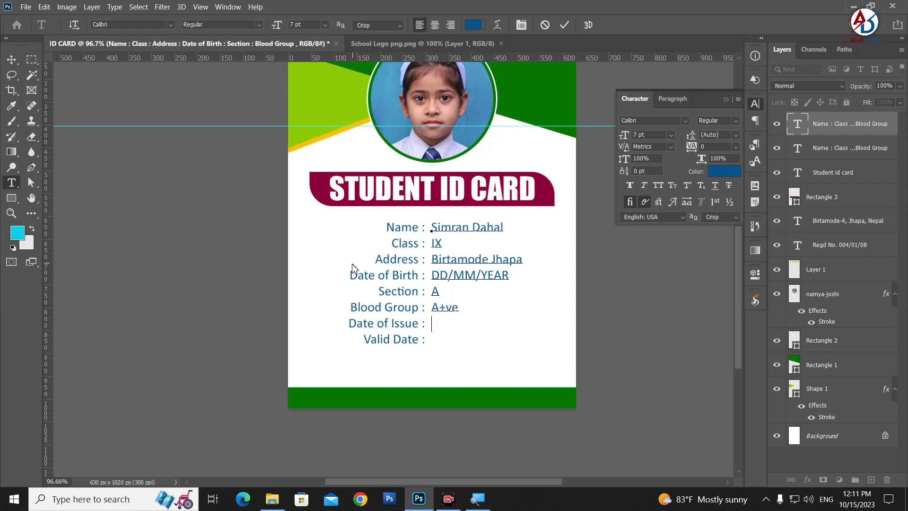
{"action": "key", "text": "shift+Home"}
{"action": "key", "text": "ctrl+c"}
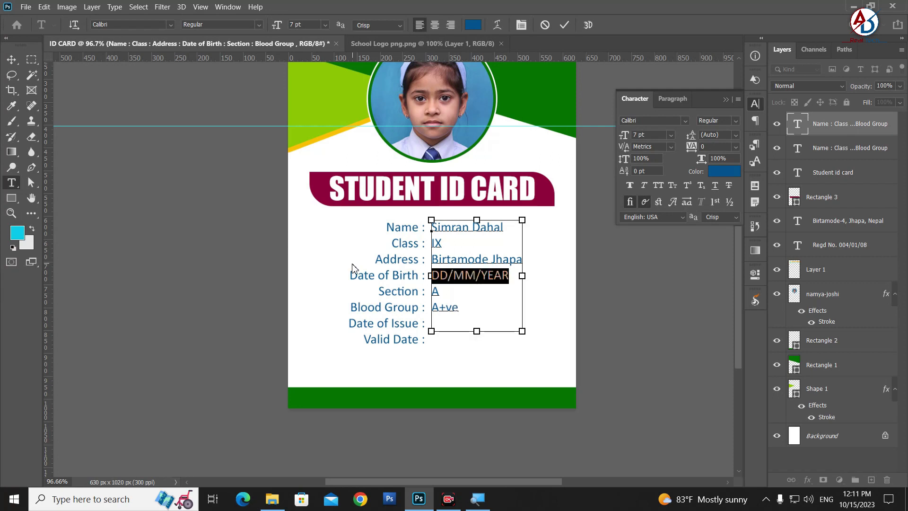
{"action": "key", "text": "Right"}
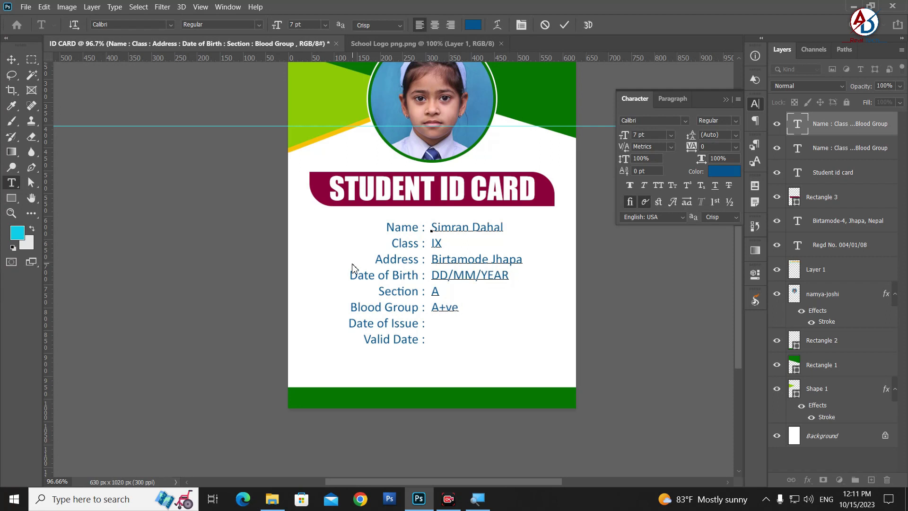
Paste DD/MM/YEAR as the Date of Issue and Valid Date values
{"action": "key", "text": "Return"}
{"action": "key", "text": "ctrl+v"}
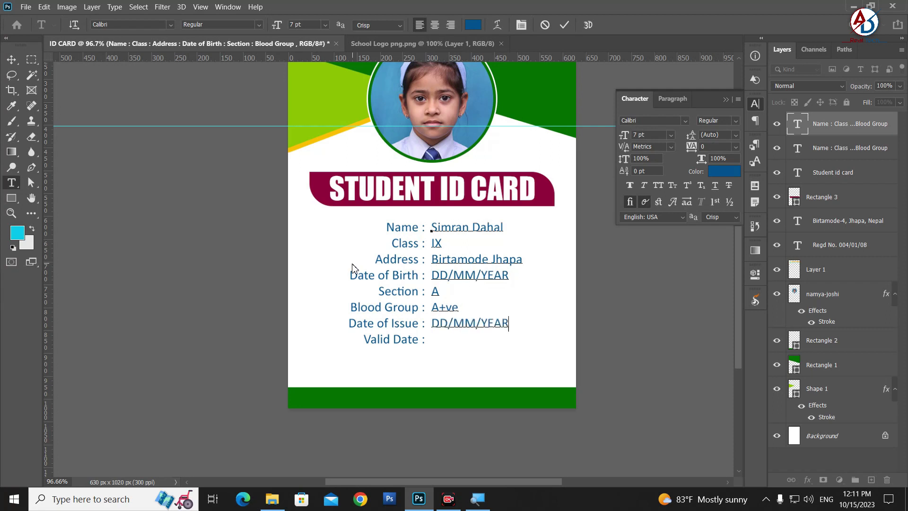
{"action": "key", "text": "Return"}
{"action": "key", "text": "ctrl+v"}
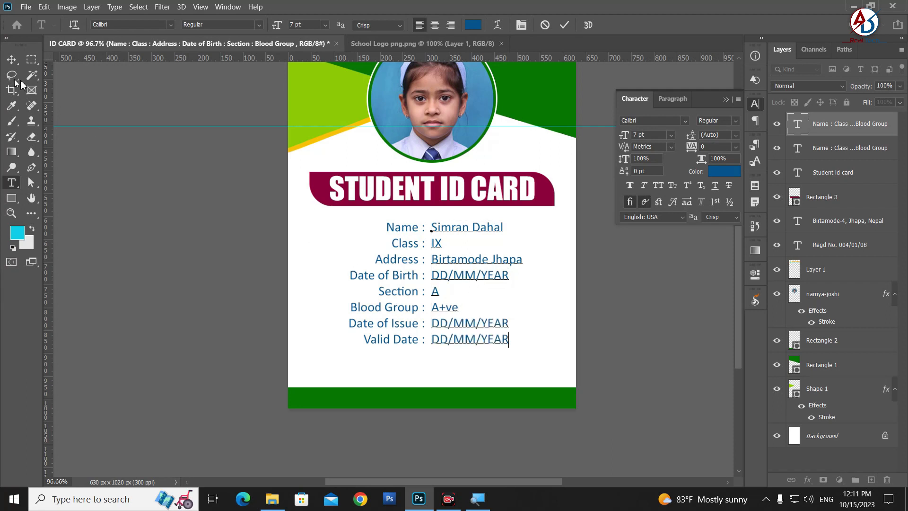
Commit the details text and drag both details text blocks upward together
{"action": "left_click", "coordinate": [19, 59]}
{"action": "scroll", "coordinate": [499, 365], "scroll_direction": "down", "scroll_amount": 2, "text": "alt"}
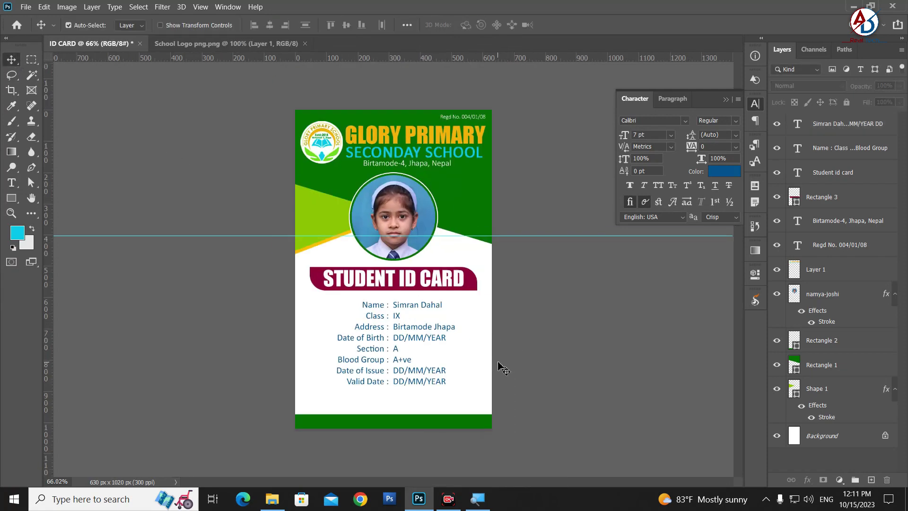
{"action": "scroll", "coordinate": [583, 305], "scroll_direction": "up", "scroll_amount": 2, "text": "alt"}
{"action": "left_click_drag", "start_coordinate": [583, 305], "coordinate": [600, 281]}
{"action": "left_click_drag", "start_coordinate": [399, 357], "coordinate": [547, 250]}
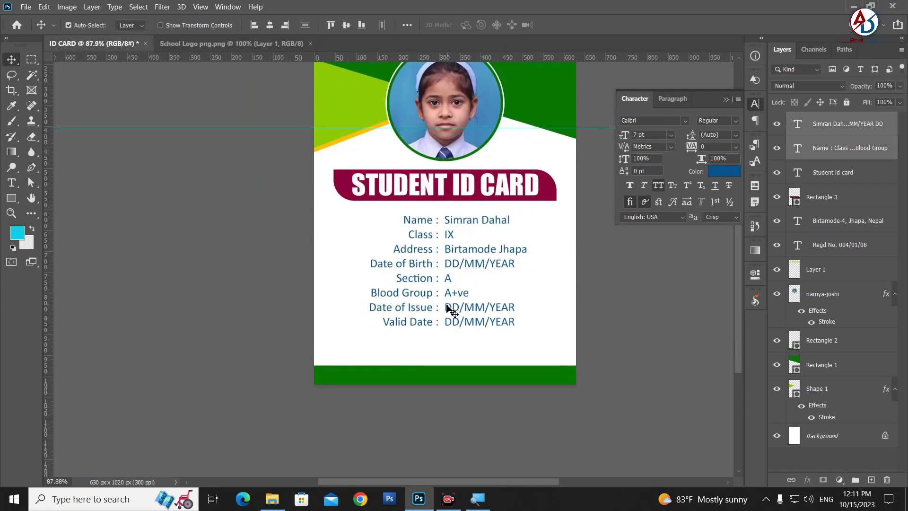
{"action": "mouse_move", "coordinate": [467, 321]}
{"action": "left_mouse_down"}
{"action": "mouse_move", "coordinate": [450, 285]}
{"action": "mouse_move", "coordinate": [409, 308]}
{"action": "left_mouse_up"}
{"action": "left_click", "coordinate": [531, 336]}
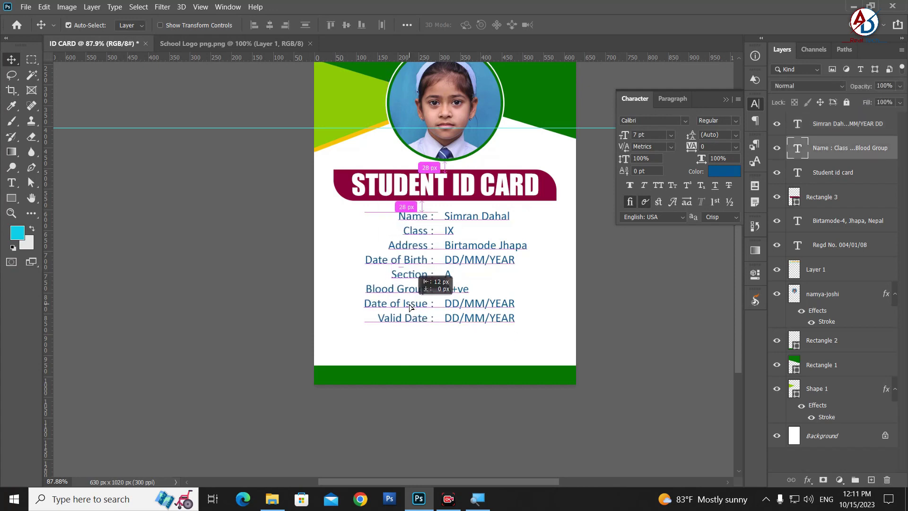
{"action": "left_click", "coordinate": [588, 331]}
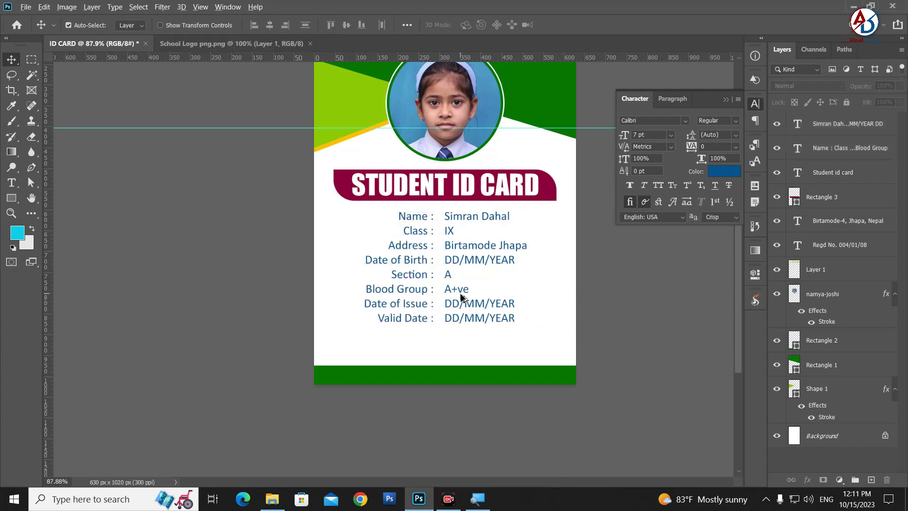
Nudge the details block slightly further up beneath the STUDENT ID CARD banner
{"action": "scroll", "coordinate": [470, 304], "scroll_direction": "down", "scroll_amount": 1}
{"action": "scroll", "coordinate": [469, 280], "scroll_direction": "down", "scroll_amount": 1}
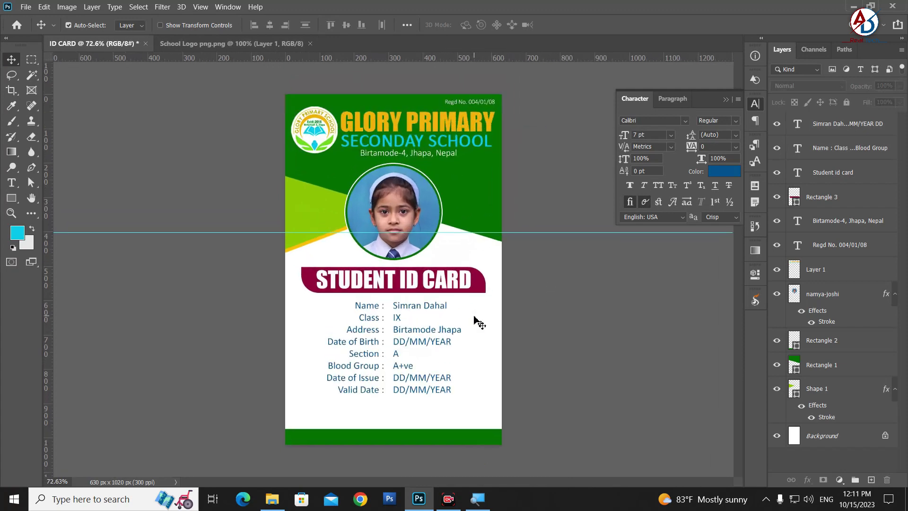
{"action": "scroll", "coordinate": [433, 336], "scroll_direction": "down", "scroll_amount": 3}
{"action": "scroll", "coordinate": [436, 350], "scroll_direction": "up", "scroll_amount": 2}
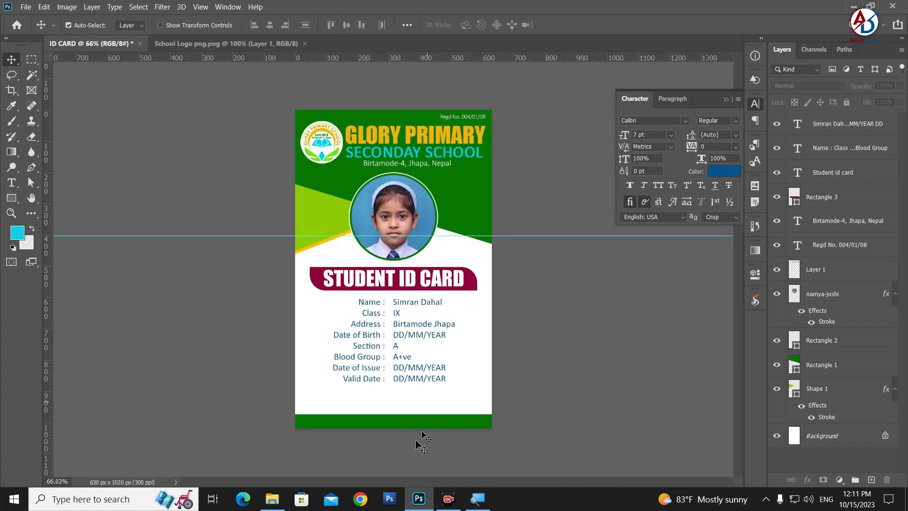
{"action": "scroll", "coordinate": [410, 425], "scroll_direction": "up", "scroll_amount": 2}
{"action": "scroll", "coordinate": [483, 374], "scroll_direction": "up", "scroll_amount": 4}
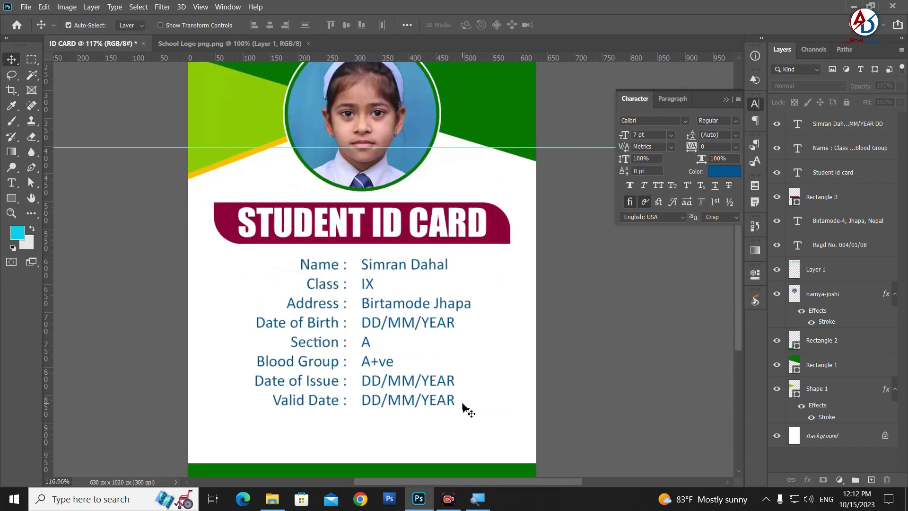
{"action": "scroll", "coordinate": [473, 331], "scroll_direction": "down", "scroll_amount": 5}
{"action": "left_click_drag", "start_coordinate": [311, 237], "coordinate": [364, 233]}
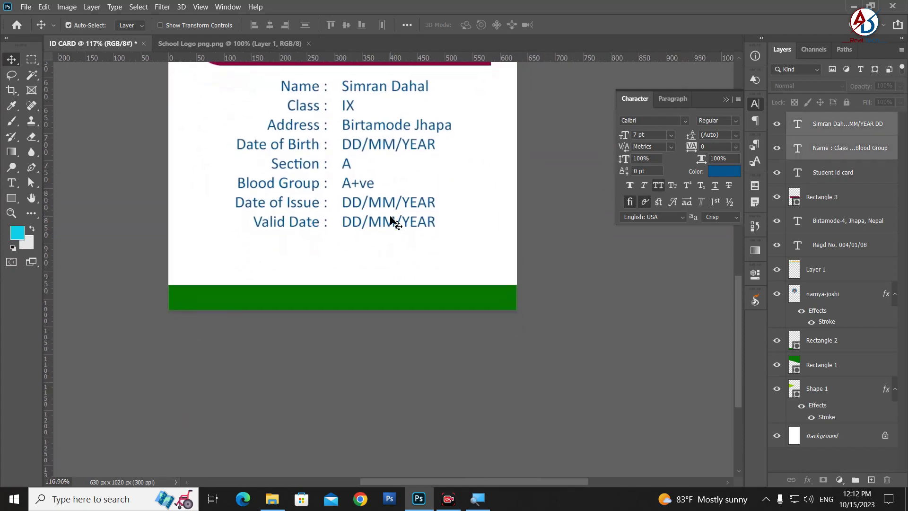
{"action": "scroll", "coordinate": [424, 284], "scroll_direction": "up", "scroll_amount": 2}
{"action": "scroll", "coordinate": [406, 255], "scroll_direction": "up", "scroll_amount": 3}
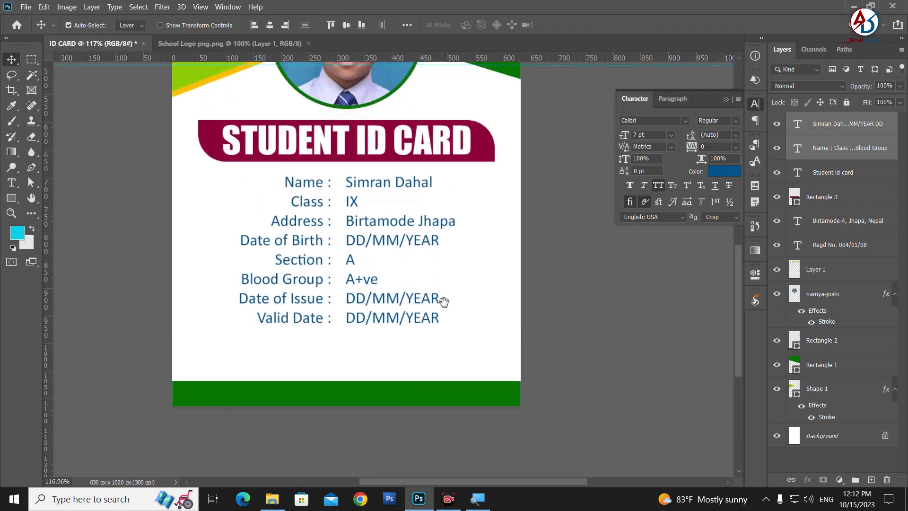
{"action": "left_click_drag", "start_coordinate": [396, 326], "coordinate": [397, 321]}
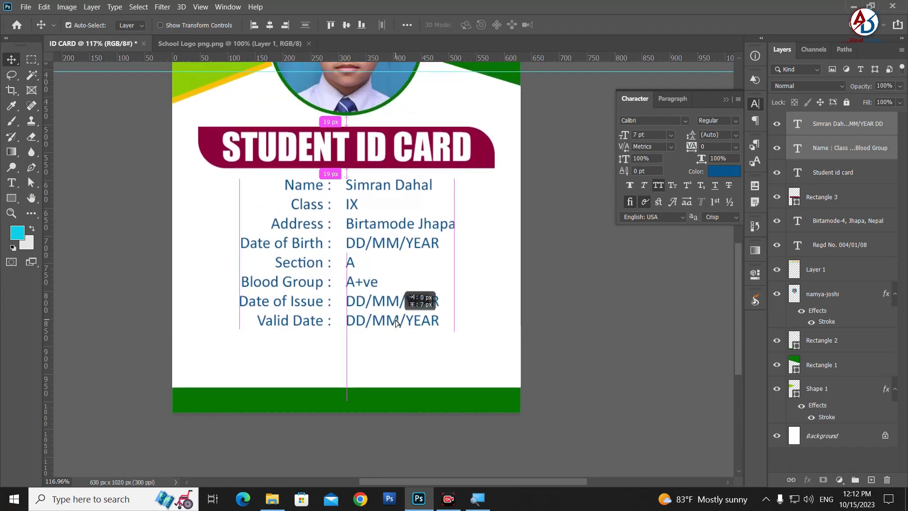
{"action": "left_click", "coordinate": [461, 362]}
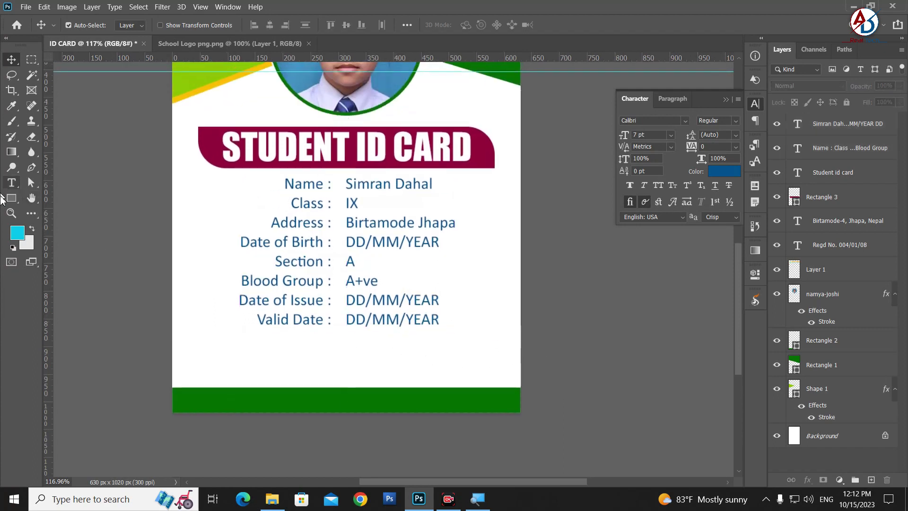
Add an 'Authorized Signature' caption at 6 pt in the card's lower right
{"action": "left_click", "coordinate": [12, 183]}
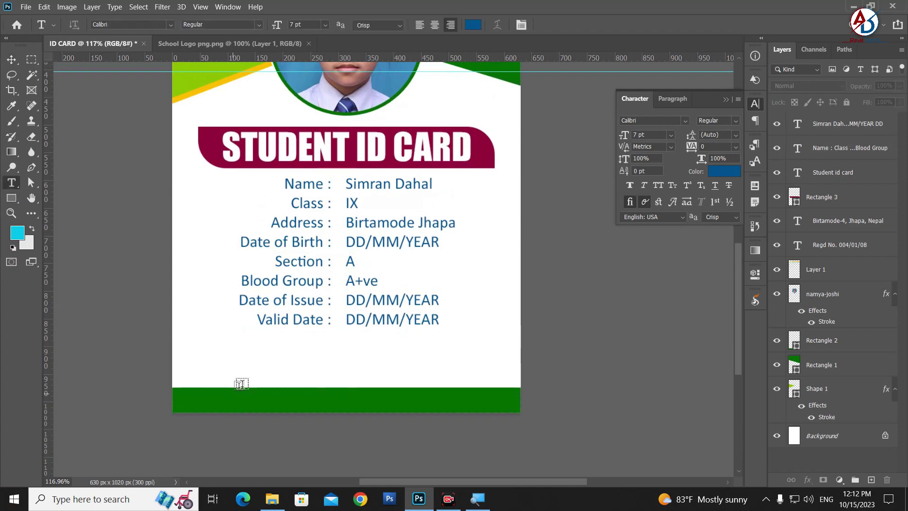
{"action": "left_click", "coordinate": [244, 368]}
{"action": "type", "text": "Authorized Signature"}
{"action": "key", "text": "ctrl+Return"}
{"action": "key", "text": "v"}
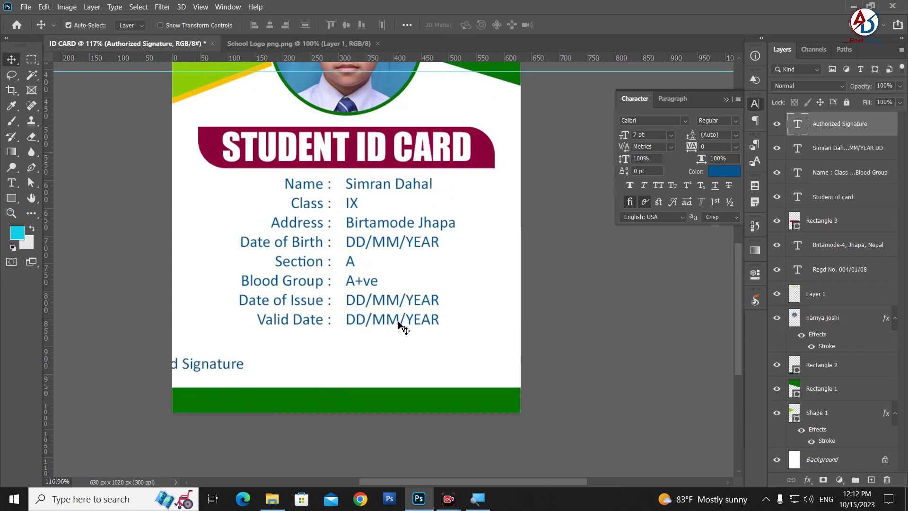
{"action": "mouse_move", "coordinate": [240, 369]}
{"action": "left_mouse_down"}
{"action": "mouse_move", "coordinate": [482, 381]}
{"action": "mouse_move", "coordinate": [370, 374]}
{"action": "left_mouse_up"}
{"action": "key", "text": "t"}
{"action": "key", "text": "Down"}
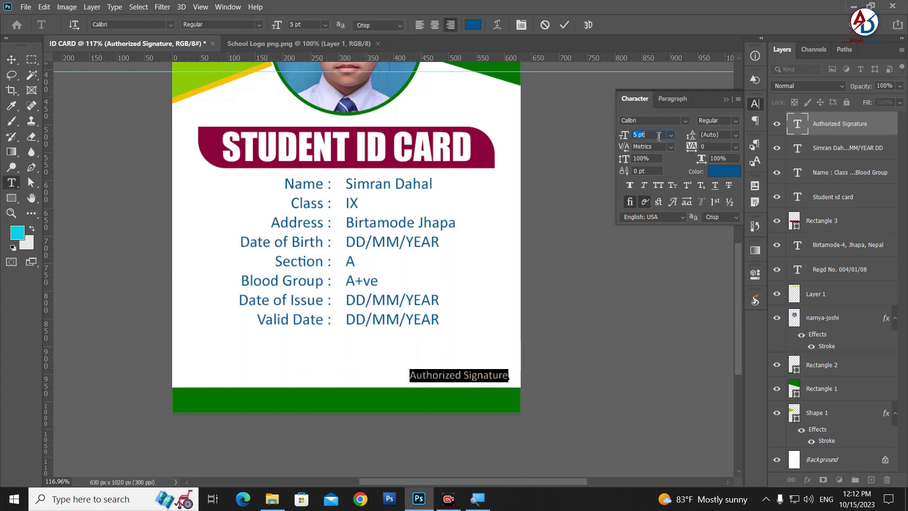
{"action": "type", "text": "6"}
{"action": "left_click", "coordinate": [11, 60]}
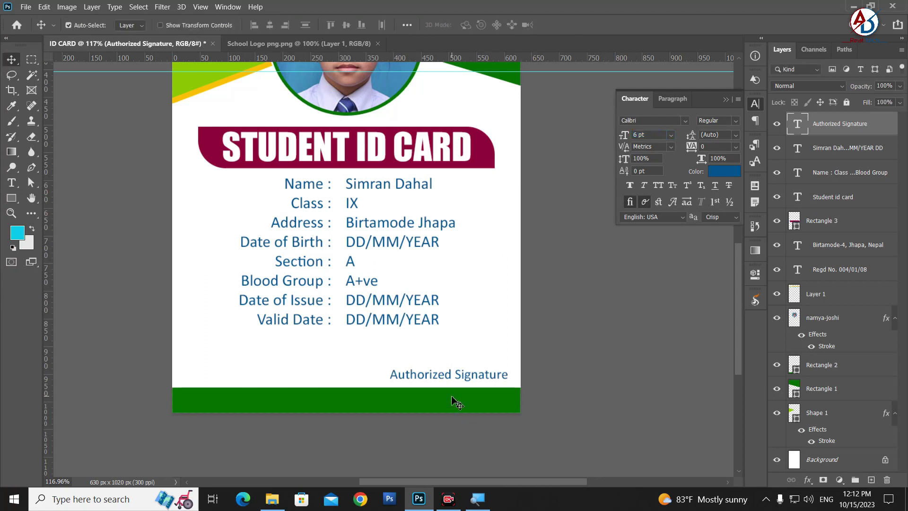
Duplicate the caption just above it and replace the copy's text with '_______________' as a signature line
{"action": "left_click_drag", "start_coordinate": [425, 379], "coordinate": [427, 367]}
{"action": "key", "text": "t"}
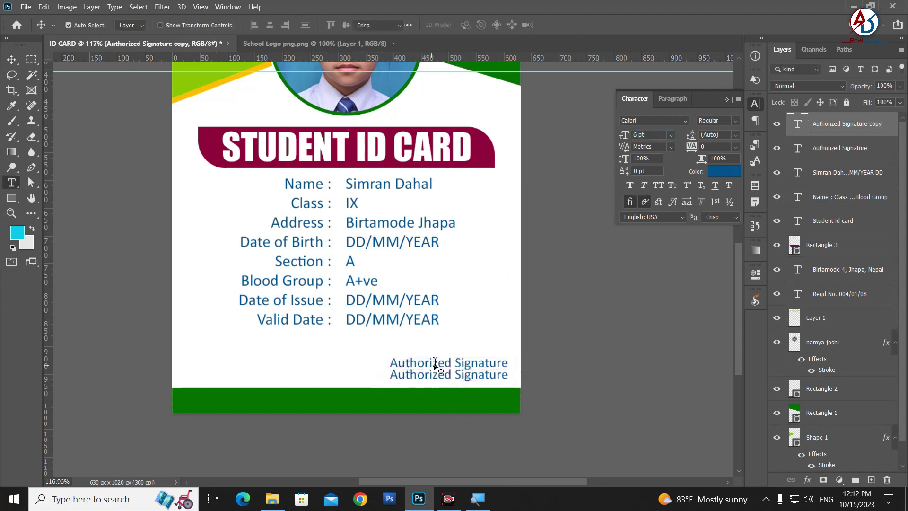
{"action": "left_click", "coordinate": [437, 360]}
{"action": "triple_click", "coordinate": [437, 360]}
{"action": "key", "text": "BackSpace"}
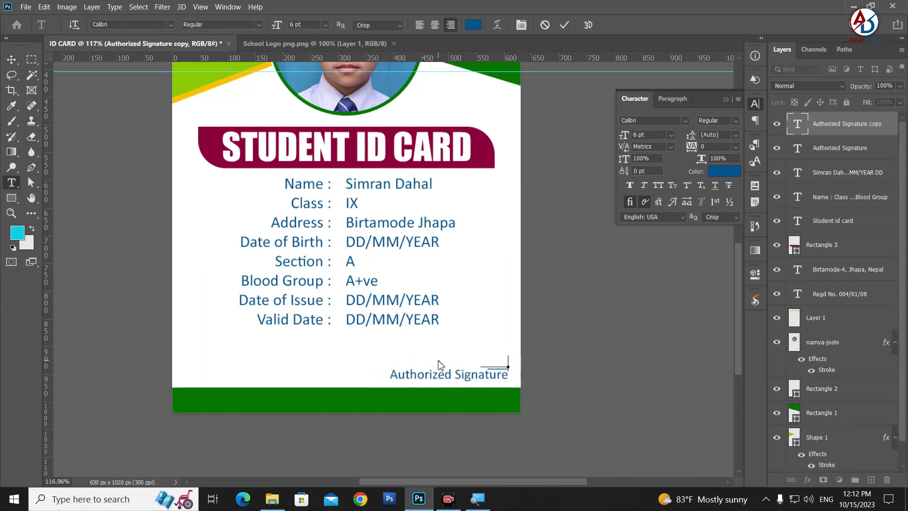
{"action": "type", "text": "_______________"}
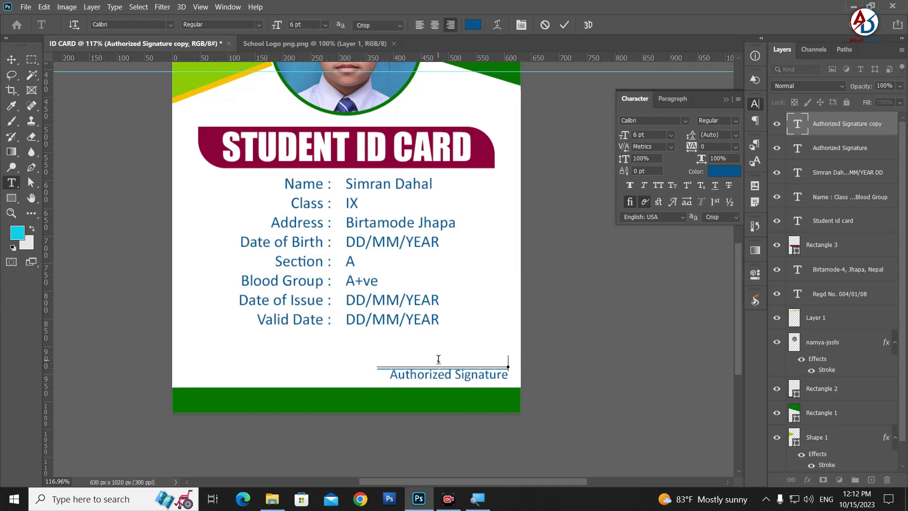
{"action": "key", "text": "ctrl+Return"}
{"action": "key", "text": "v"}
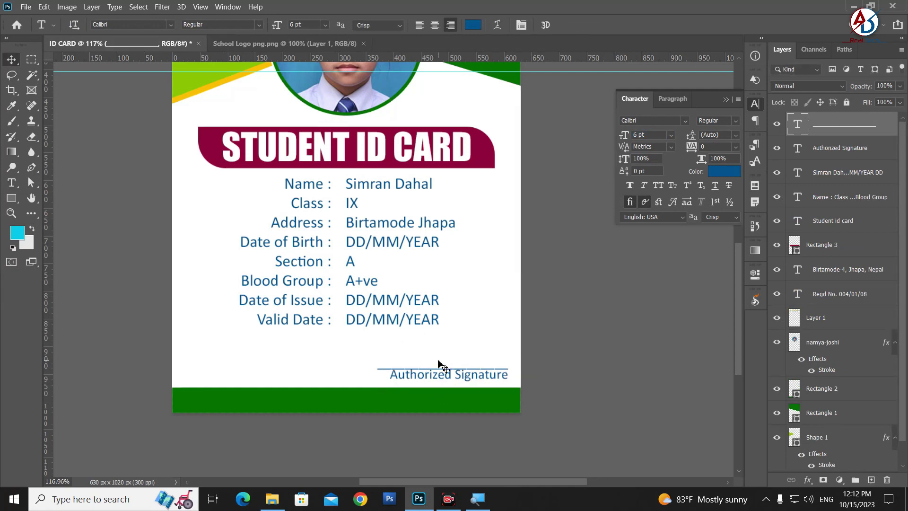
{"action": "scroll", "coordinate": [355, 378], "scroll_direction": "up", "scroll_amount": 5}
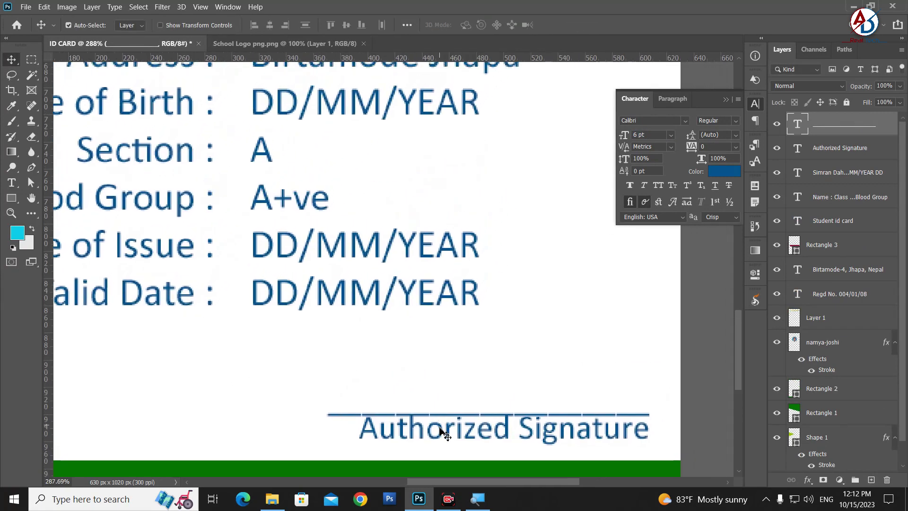
Shift the Authorized Signature caption a few pixels so it sits under the signature line
{"action": "left_click_drag", "start_coordinate": [427, 434], "coordinate": [431, 435]}
{"action": "scroll", "coordinate": [507, 377], "scroll_direction": "down", "scroll_amount": 5}
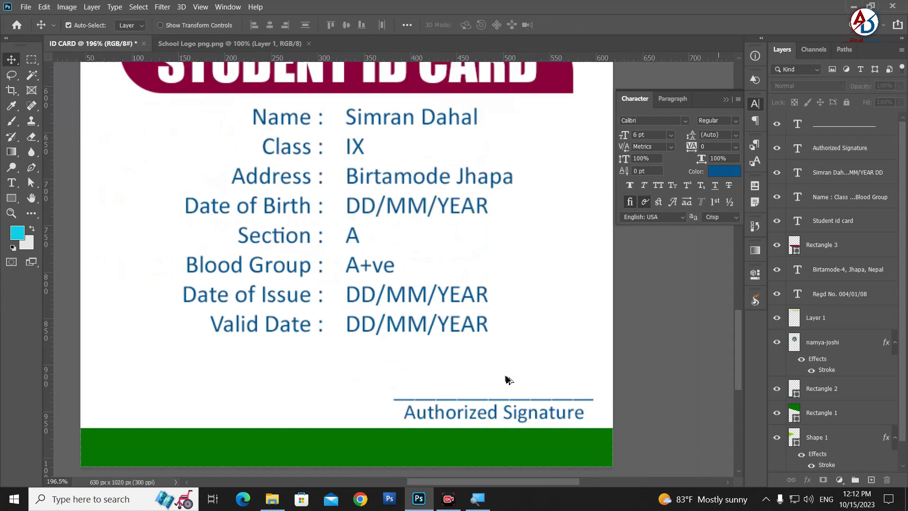
{"action": "scroll", "coordinate": [634, 442], "scroll_direction": "down", "scroll_amount": 3}
{"action": "scroll", "coordinate": [582, 391], "scroll_direction": "down", "scroll_amount": 3}
{"action": "scroll", "coordinate": [576, 392], "scroll_direction": "up", "scroll_amount": 3}
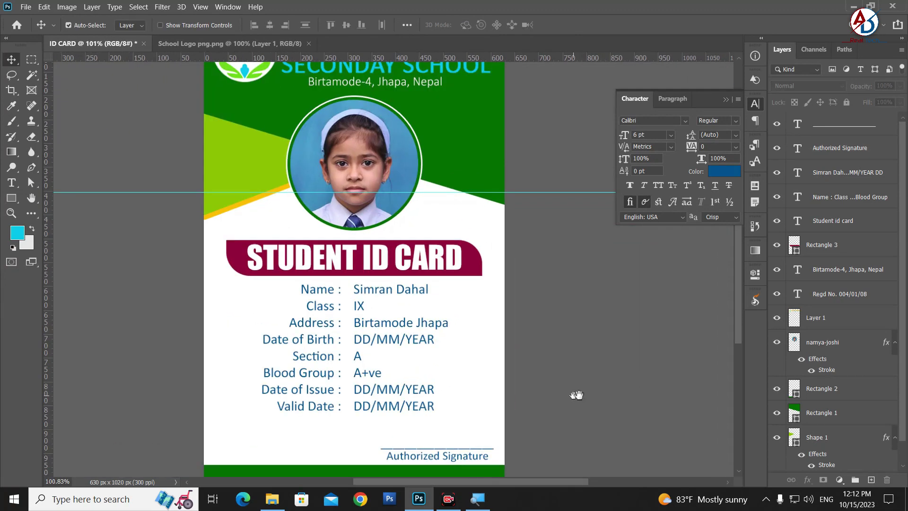
{"action": "left_click_drag", "start_coordinate": [576, 392], "coordinate": [635, 302]}
{"action": "scroll", "coordinate": [513, 420], "scroll_direction": "up", "scroll_amount": 2}
{"action": "left_click_drag", "start_coordinate": [513, 419], "coordinate": [580, 361]}
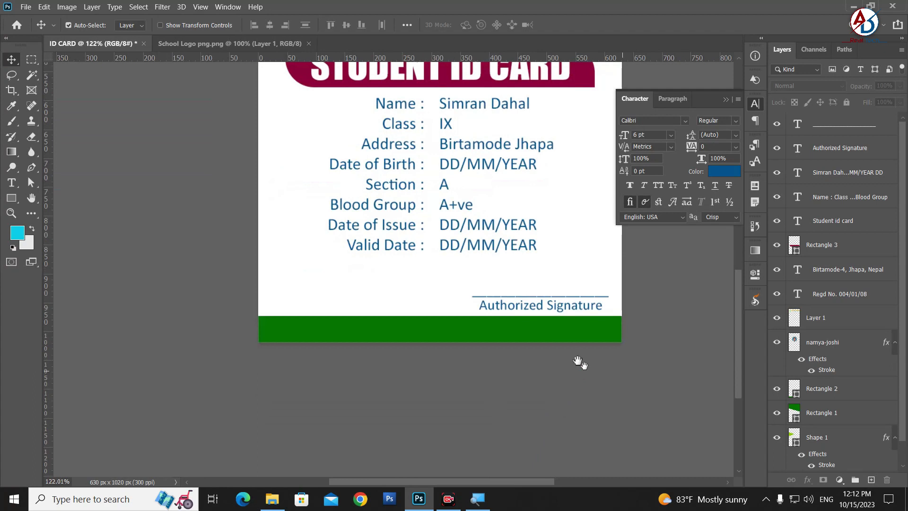
{"action": "left_click", "coordinate": [500, 308]}
{"action": "double_click", "coordinate": [499, 309]}
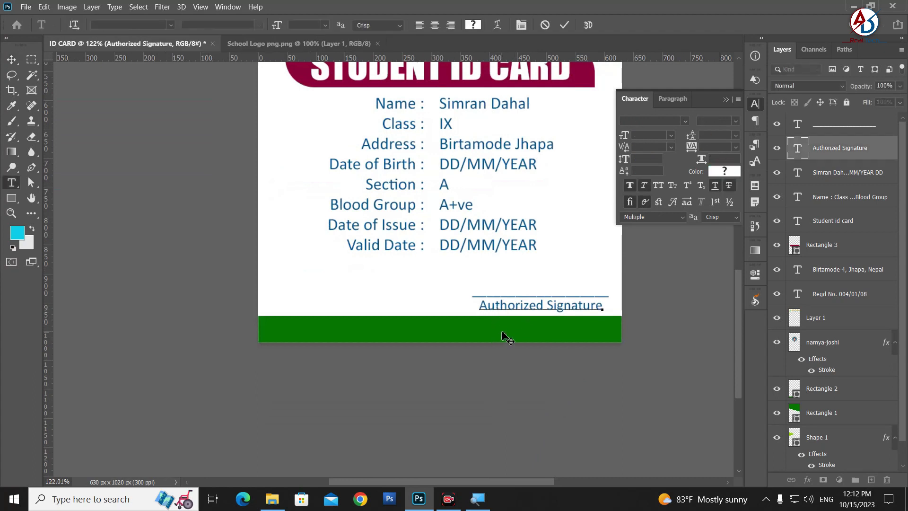
{"action": "key", "text": "ctrl+Return"}
{"action": "key", "text": "v"}
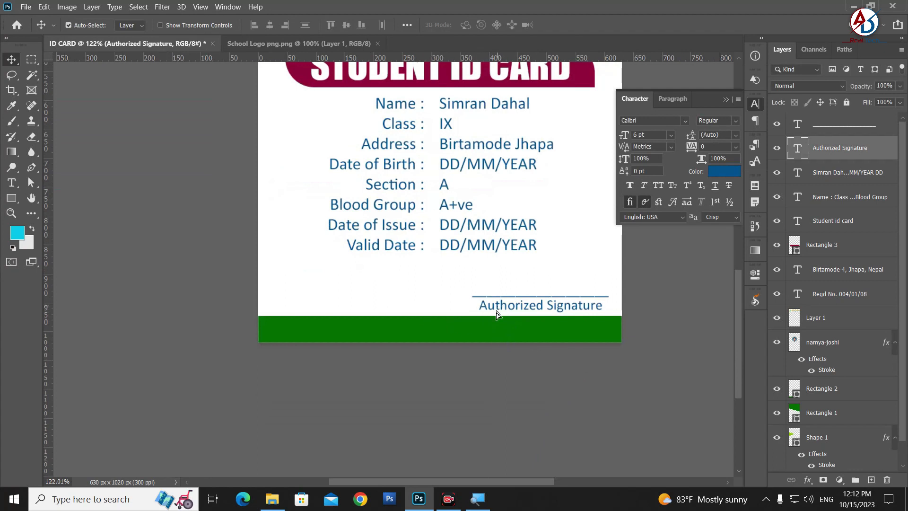
Copy the caption onto the green footer and retype it as the school web address in white (ffffff)
{"action": "left_click_drag", "start_coordinate": [496, 313], "coordinate": [383, 338], "text": "alt"}
{"action": "double_click", "coordinate": [402, 324]}
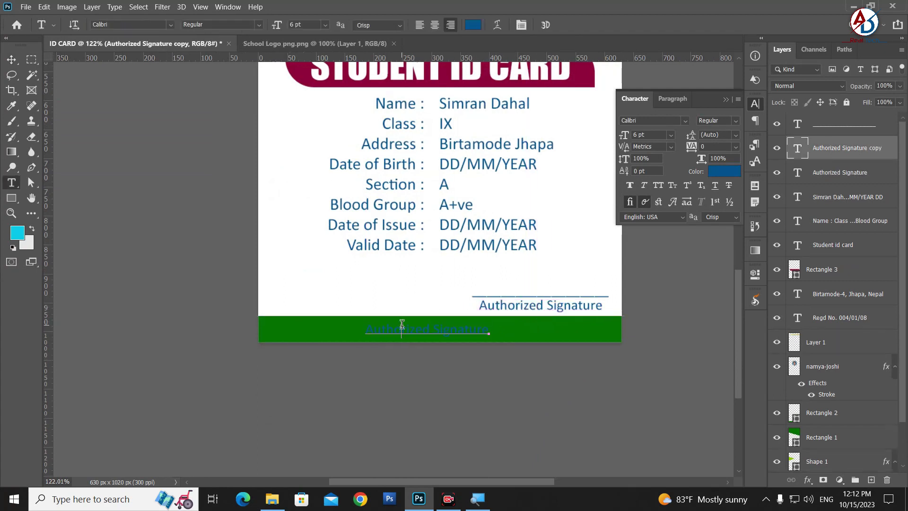
{"action": "key", "text": "ctrl+a"}
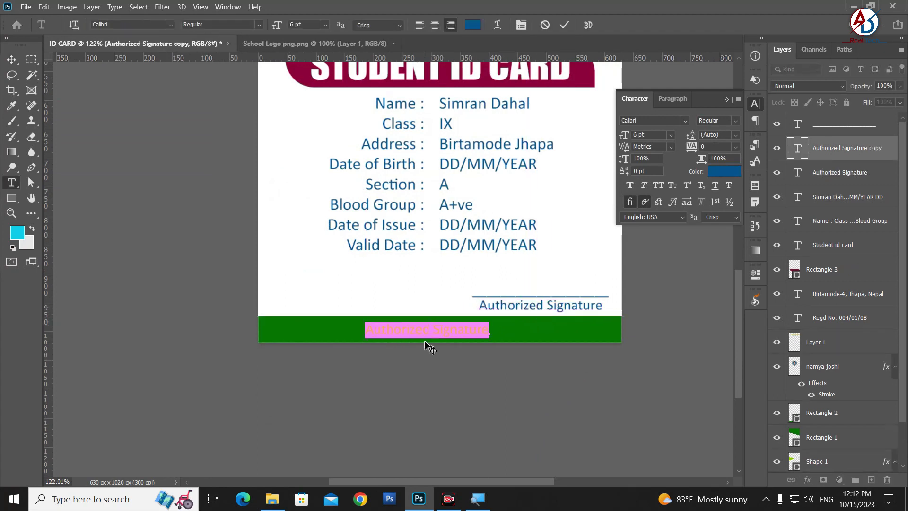
{"action": "left_click", "coordinate": [426, 341]}
{"action": "type", "text": "urschoolname.com.np"}
{"action": "key", "text": "ctrl+a"}
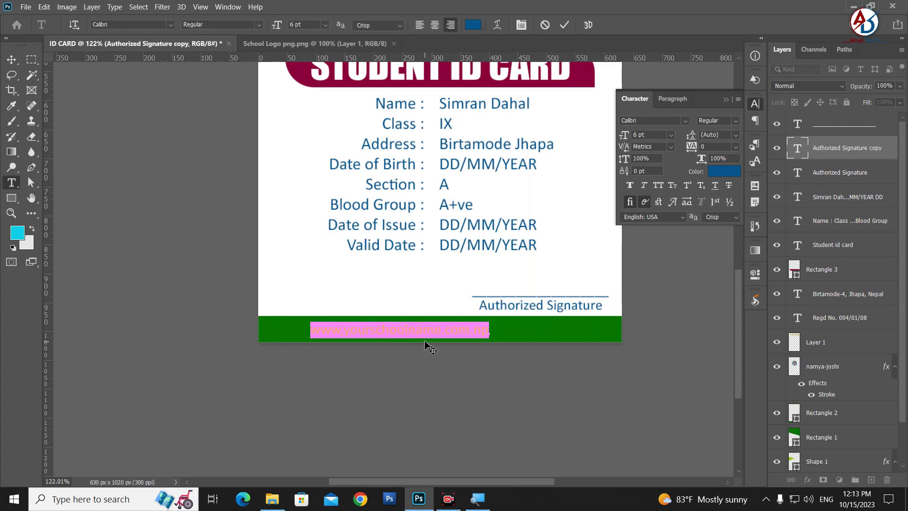
{"action": "left_click", "coordinate": [726, 171]}
{"action": "type", "text": "ffffff"}
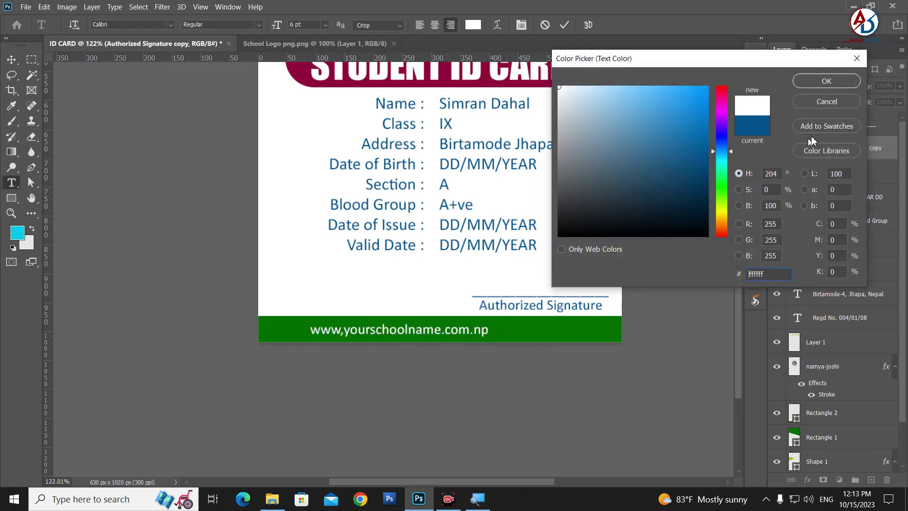
{"action": "left_click", "coordinate": [822, 82]}
{"action": "left_click", "coordinate": [13, 58]}
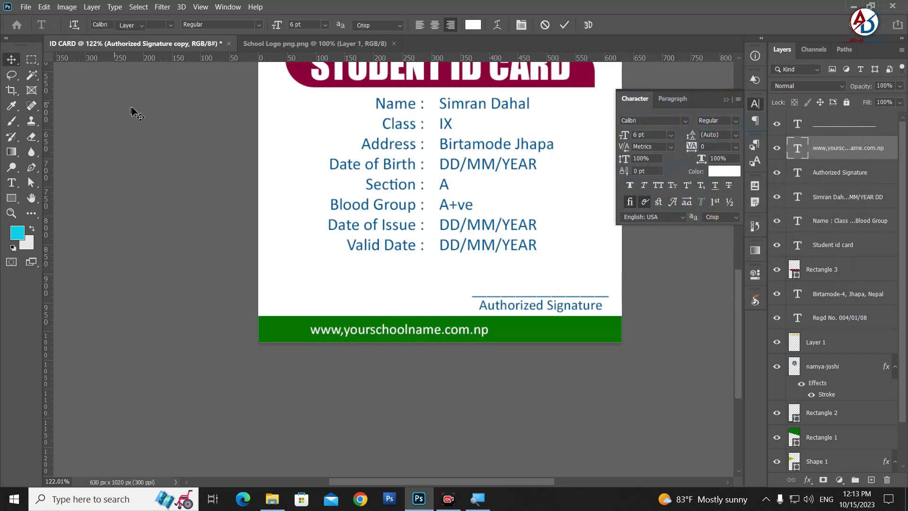
{"action": "key", "text": "ctrl+a"}
{"action": "left_click", "coordinate": [270, 24]}
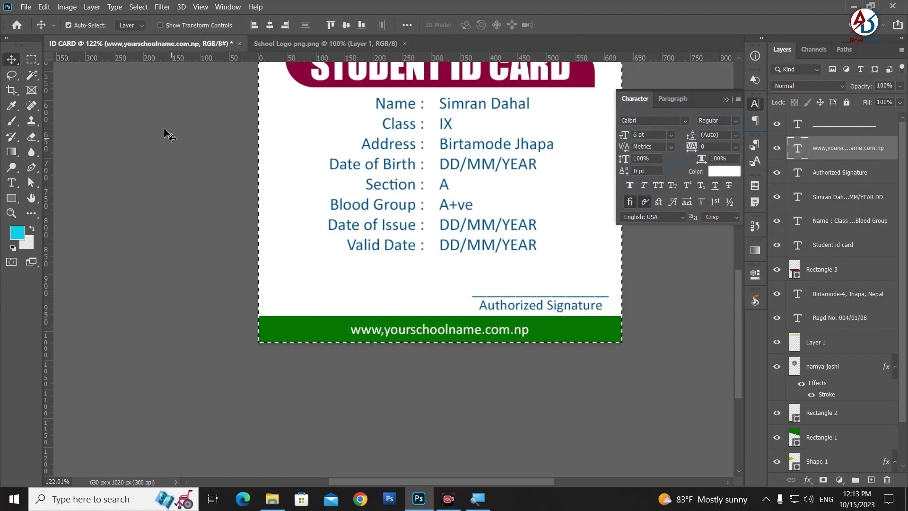
{"action": "key", "text": "ctrl+d"}
{"action": "key", "text": "Up"}
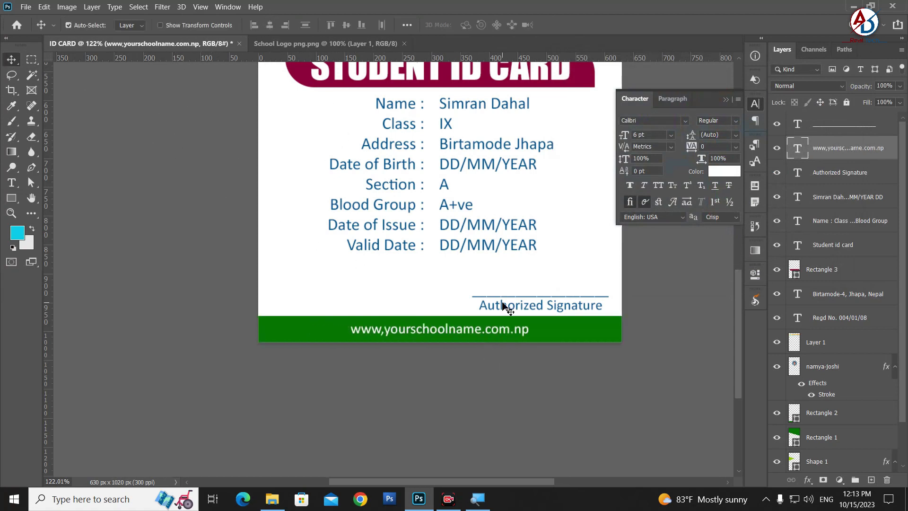
{"action": "key", "text": "Up"}
{"action": "key", "text": "Up"}
{"action": "key", "text": "Up"}
{"action": "key", "text": "Down"}
{"action": "key", "text": "Down"}
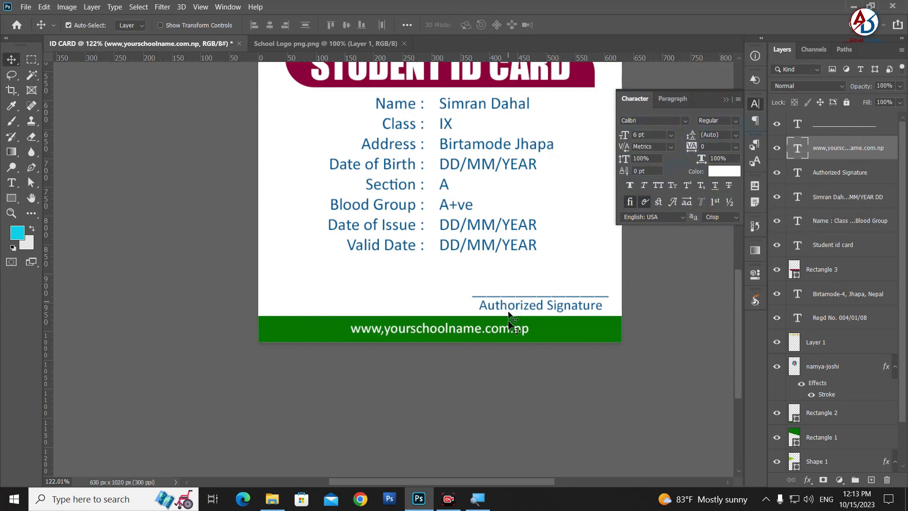
{"action": "key", "text": "t"}
{"action": "left_click", "coordinate": [386, 329]}
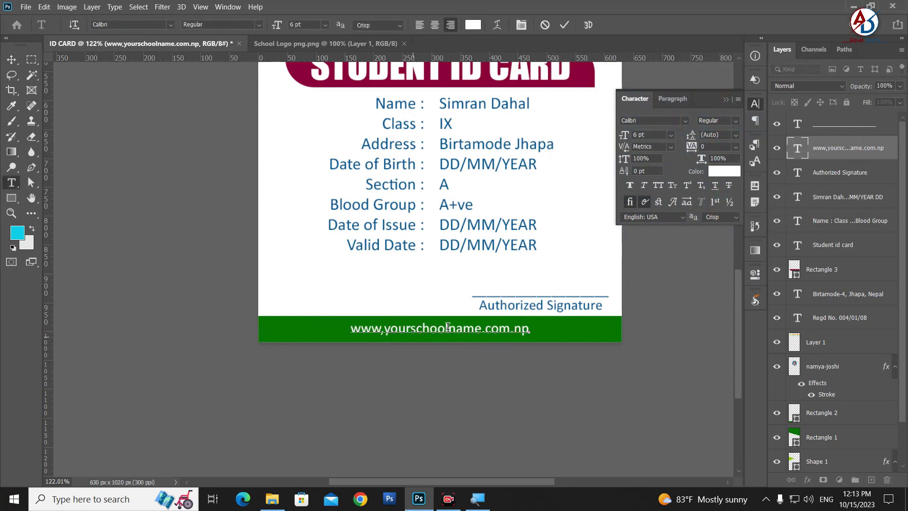
{"action": "key", "text": "BackSpace"}
{"action": "type", "text": "."}
{"action": "left_click", "coordinate": [12, 60]}
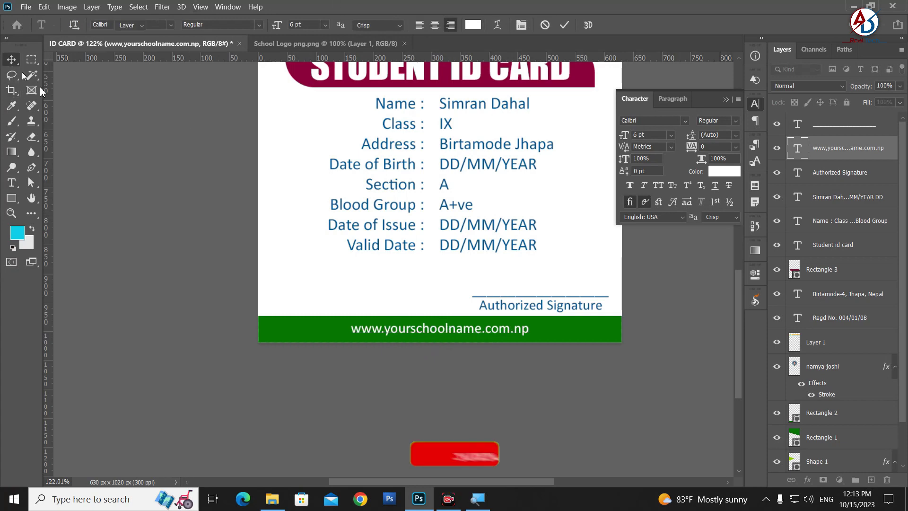
{"action": "scroll", "coordinate": [487, 302], "scroll_direction": "up", "scroll_amount": 3}
{"action": "scroll", "coordinate": [492, 331], "scroll_direction": "up", "scroll_amount": 2}
{"action": "scroll", "coordinate": [493, 321], "scroll_direction": "down", "scroll_amount": 3}
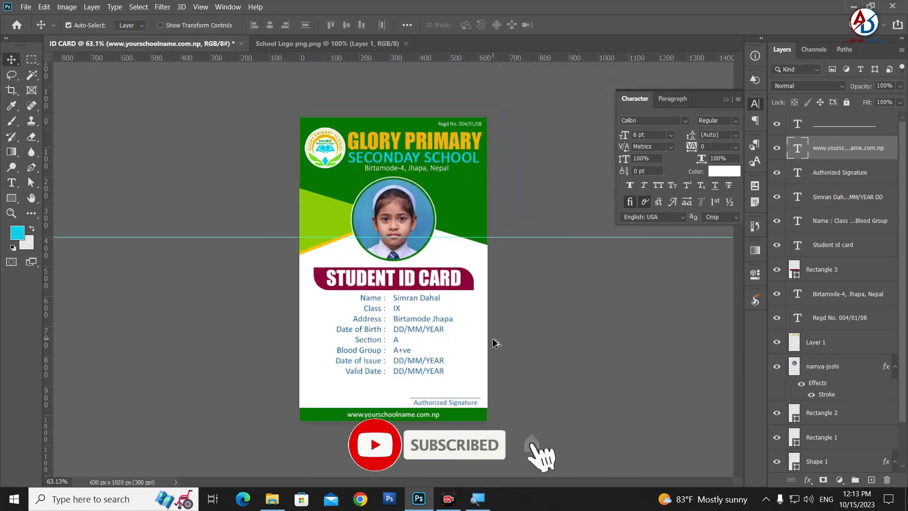
{"action": "scroll", "coordinate": [489, 348], "scroll_direction": "down", "scroll_amount": 1}
{"action": "scroll", "coordinate": [454, 349], "scroll_direction": "up", "scroll_amount": 1}
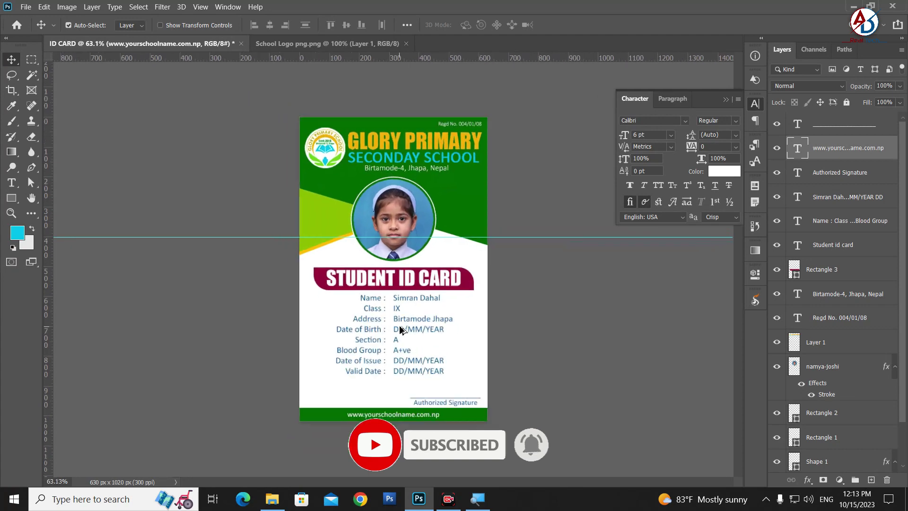
{"action": "scroll", "coordinate": [412, 325], "scroll_direction": "up", "scroll_amount": 2}
Apply a white outside Stroke layer effect to Rectangle 1
{"action": "left_click", "coordinate": [427, 287]}
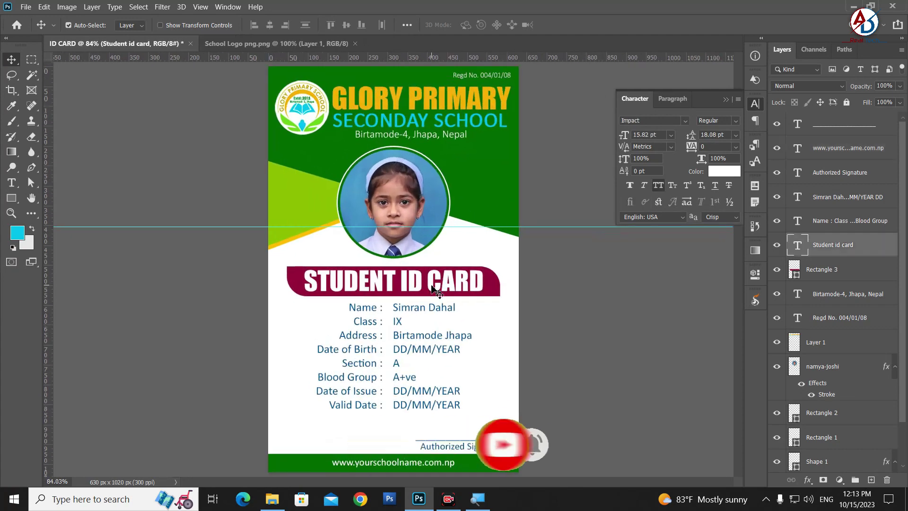
{"action": "left_click", "coordinate": [492, 211]}
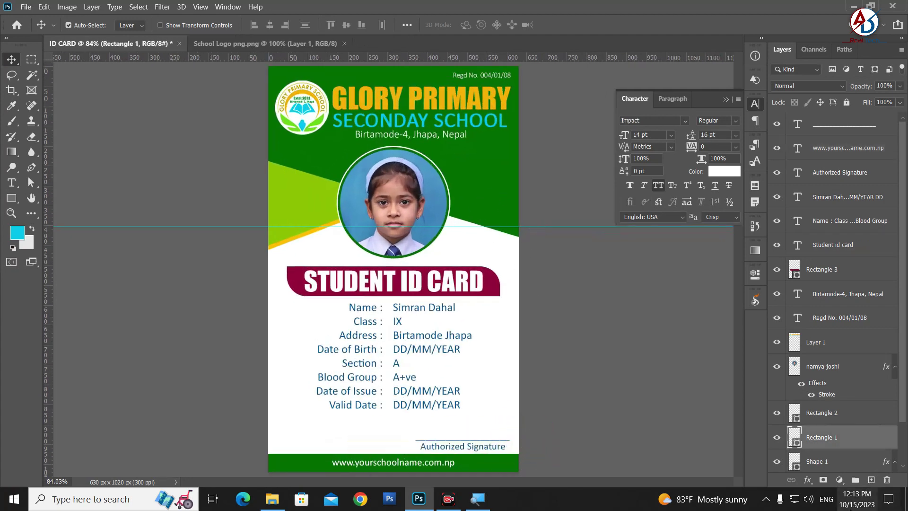
{"action": "left_click", "coordinate": [808, 479]}
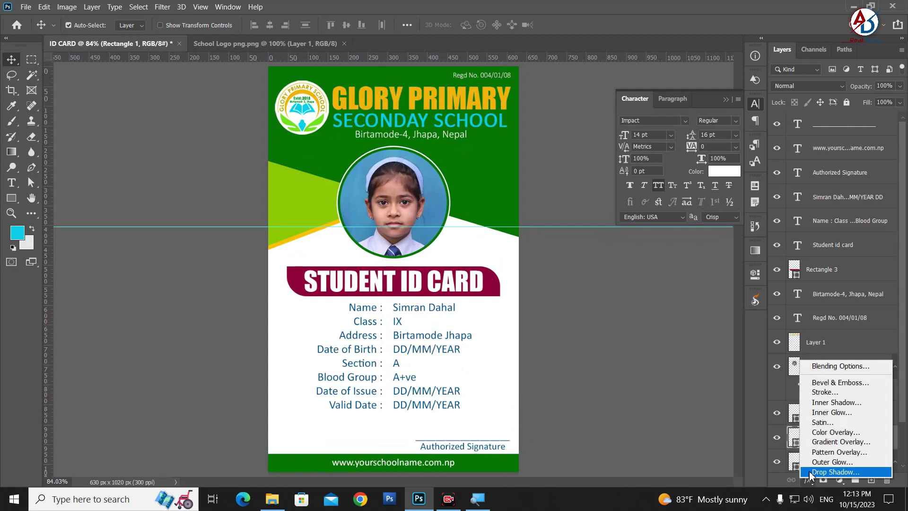
{"action": "left_click", "coordinate": [825, 392]}
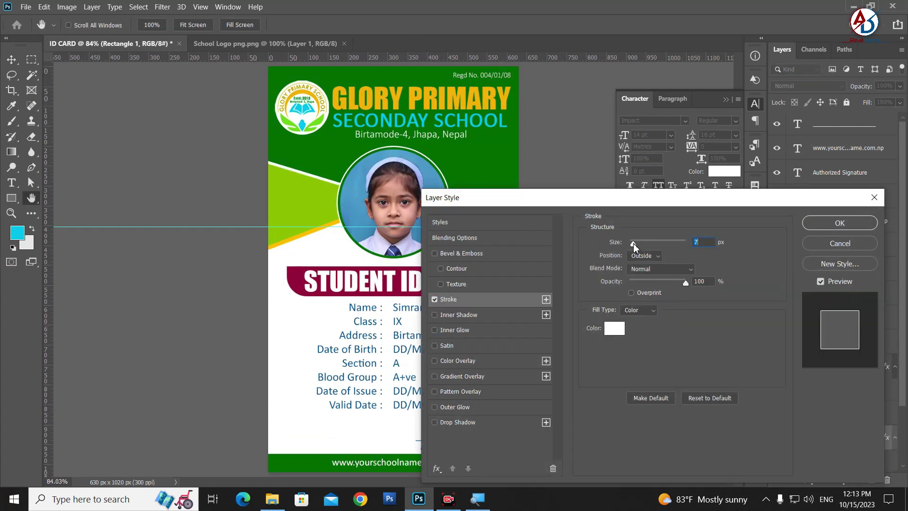
{"action": "left_click", "coordinate": [863, 226]}
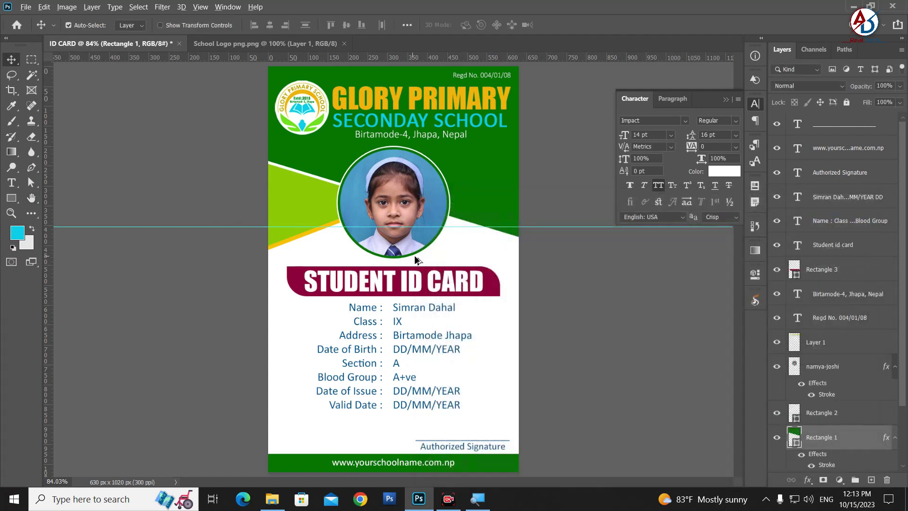
Zoom to fit the finished card and close the Character panel
{"action": "scroll", "coordinate": [400, 267], "scroll_direction": "down", "scroll_amount": 2}
{"action": "scroll", "coordinate": [482, 274], "scroll_direction": "down", "scroll_amount": 2}
{"action": "scroll", "coordinate": [465, 293], "scroll_direction": "up", "scroll_amount": 1}
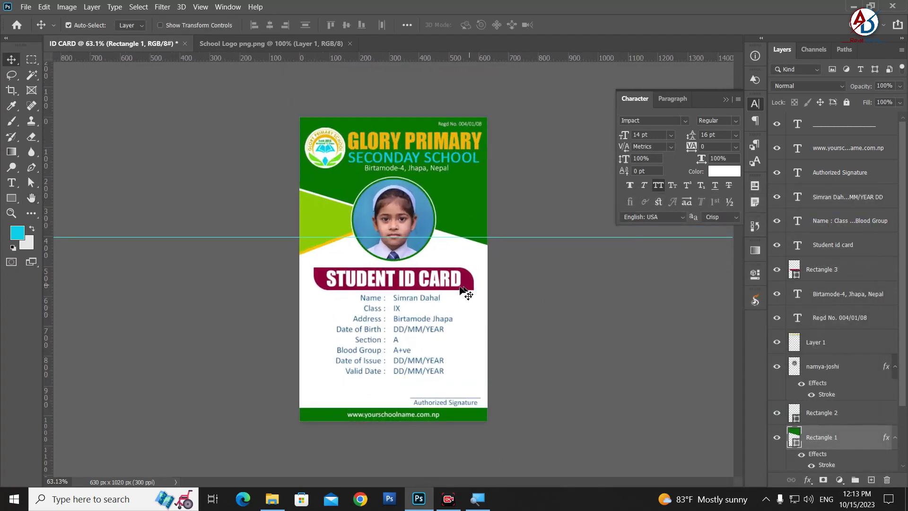
{"action": "scroll", "coordinate": [455, 247], "scroll_direction": "up", "scroll_amount": 2}
{"action": "scroll", "coordinate": [454, 253], "scroll_direction": "down", "scroll_amount": 3}
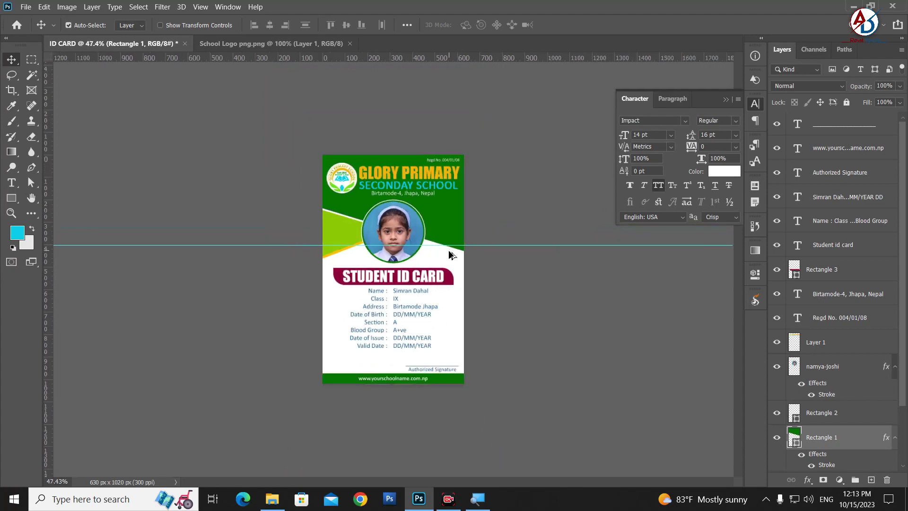
{"action": "scroll", "coordinate": [453, 255], "scroll_direction": "up", "scroll_amount": 2}
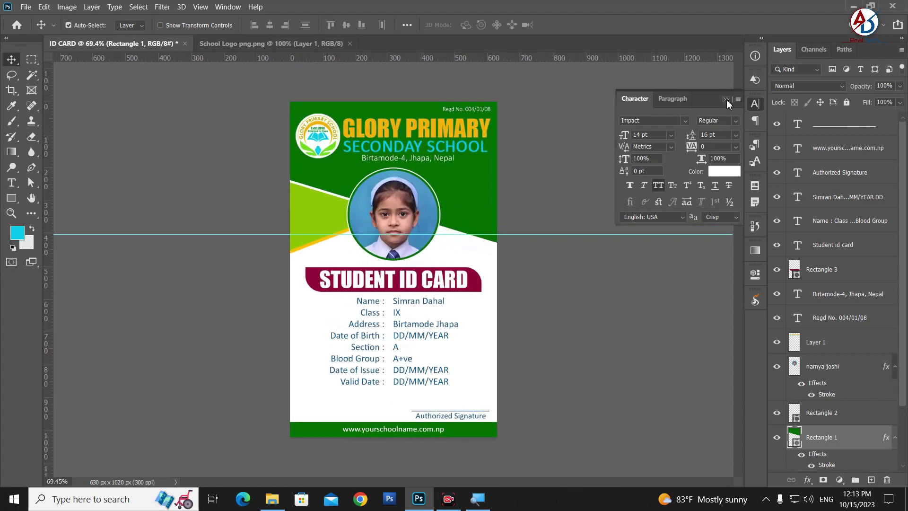
{"action": "left_click", "coordinate": [726, 100]}
{"action": "scroll", "coordinate": [476, 291], "scroll_direction": "up", "scroll_amount": 1}
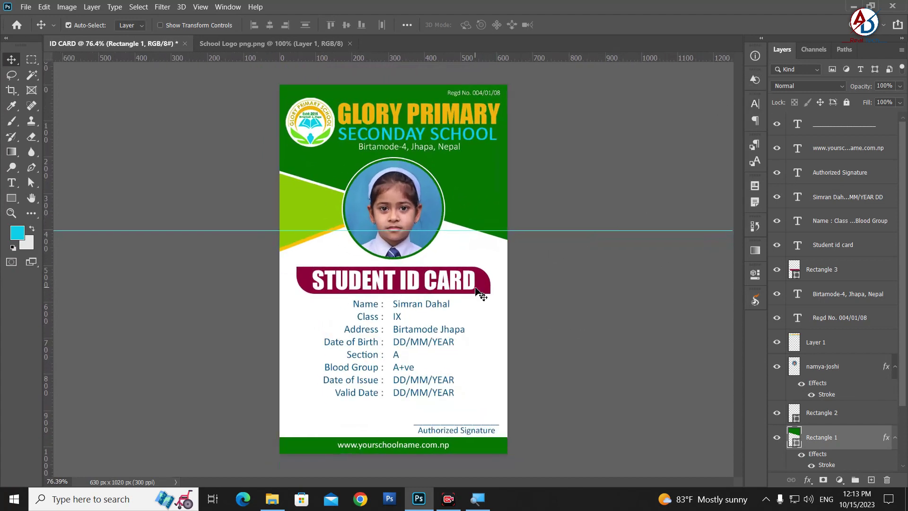